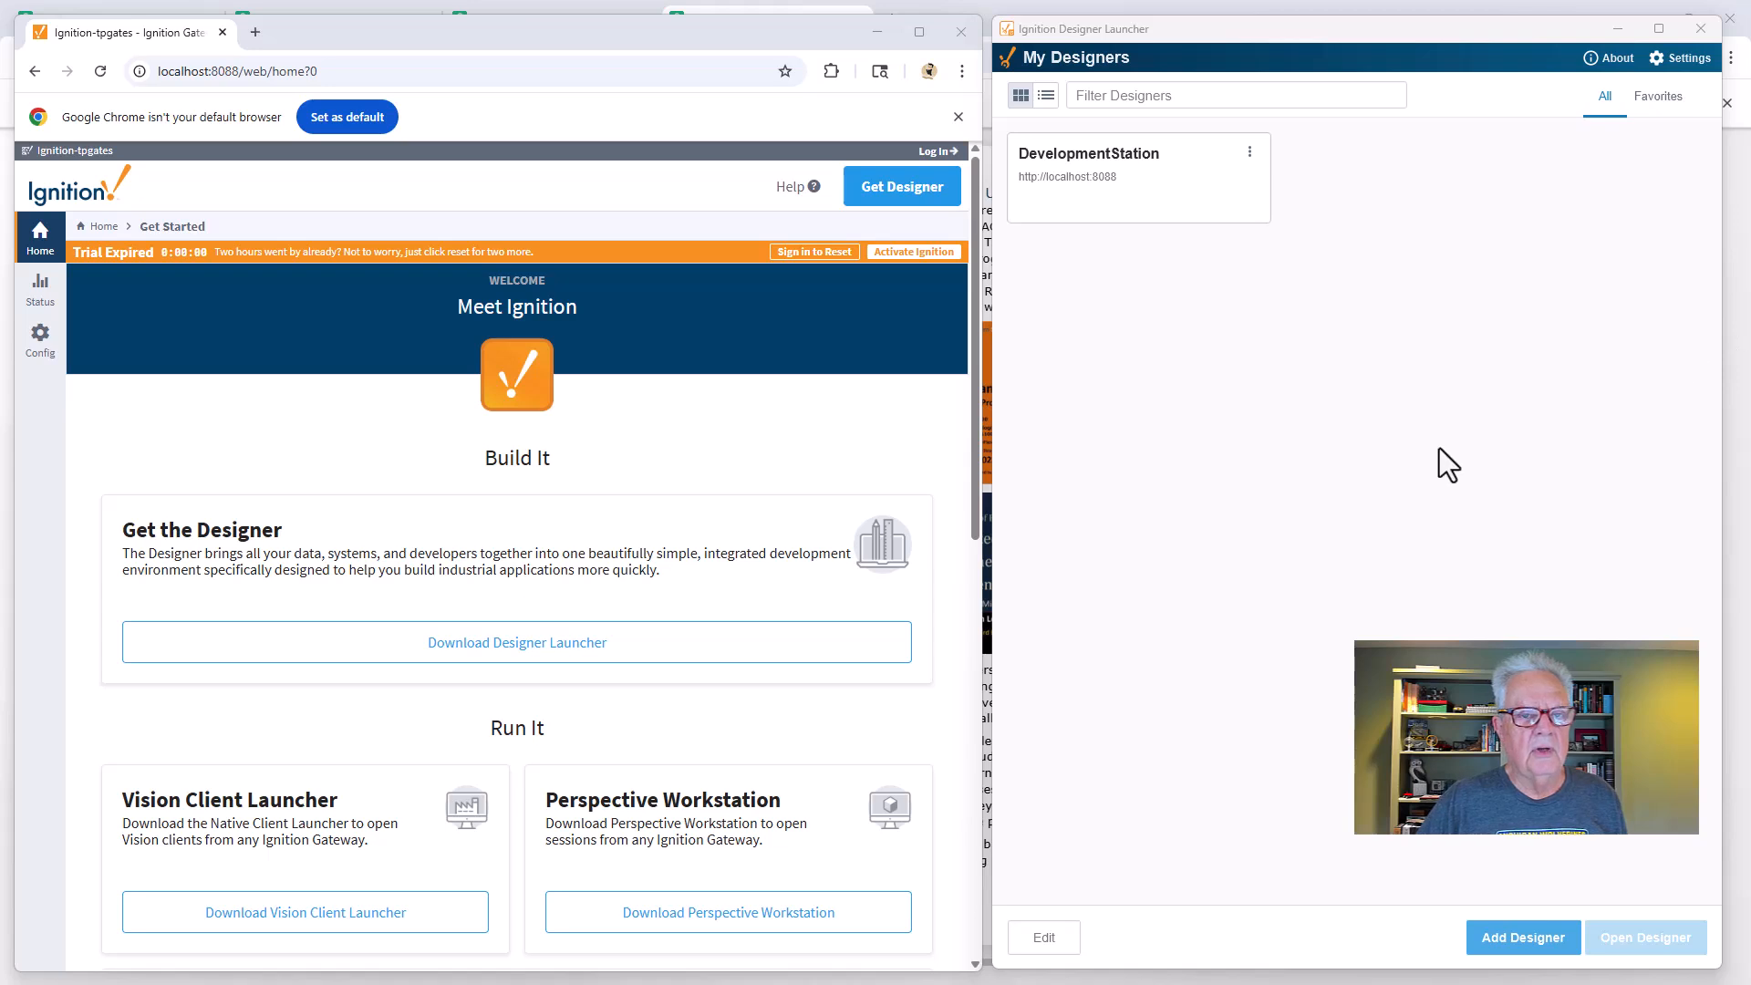
left_click(1532, 939)
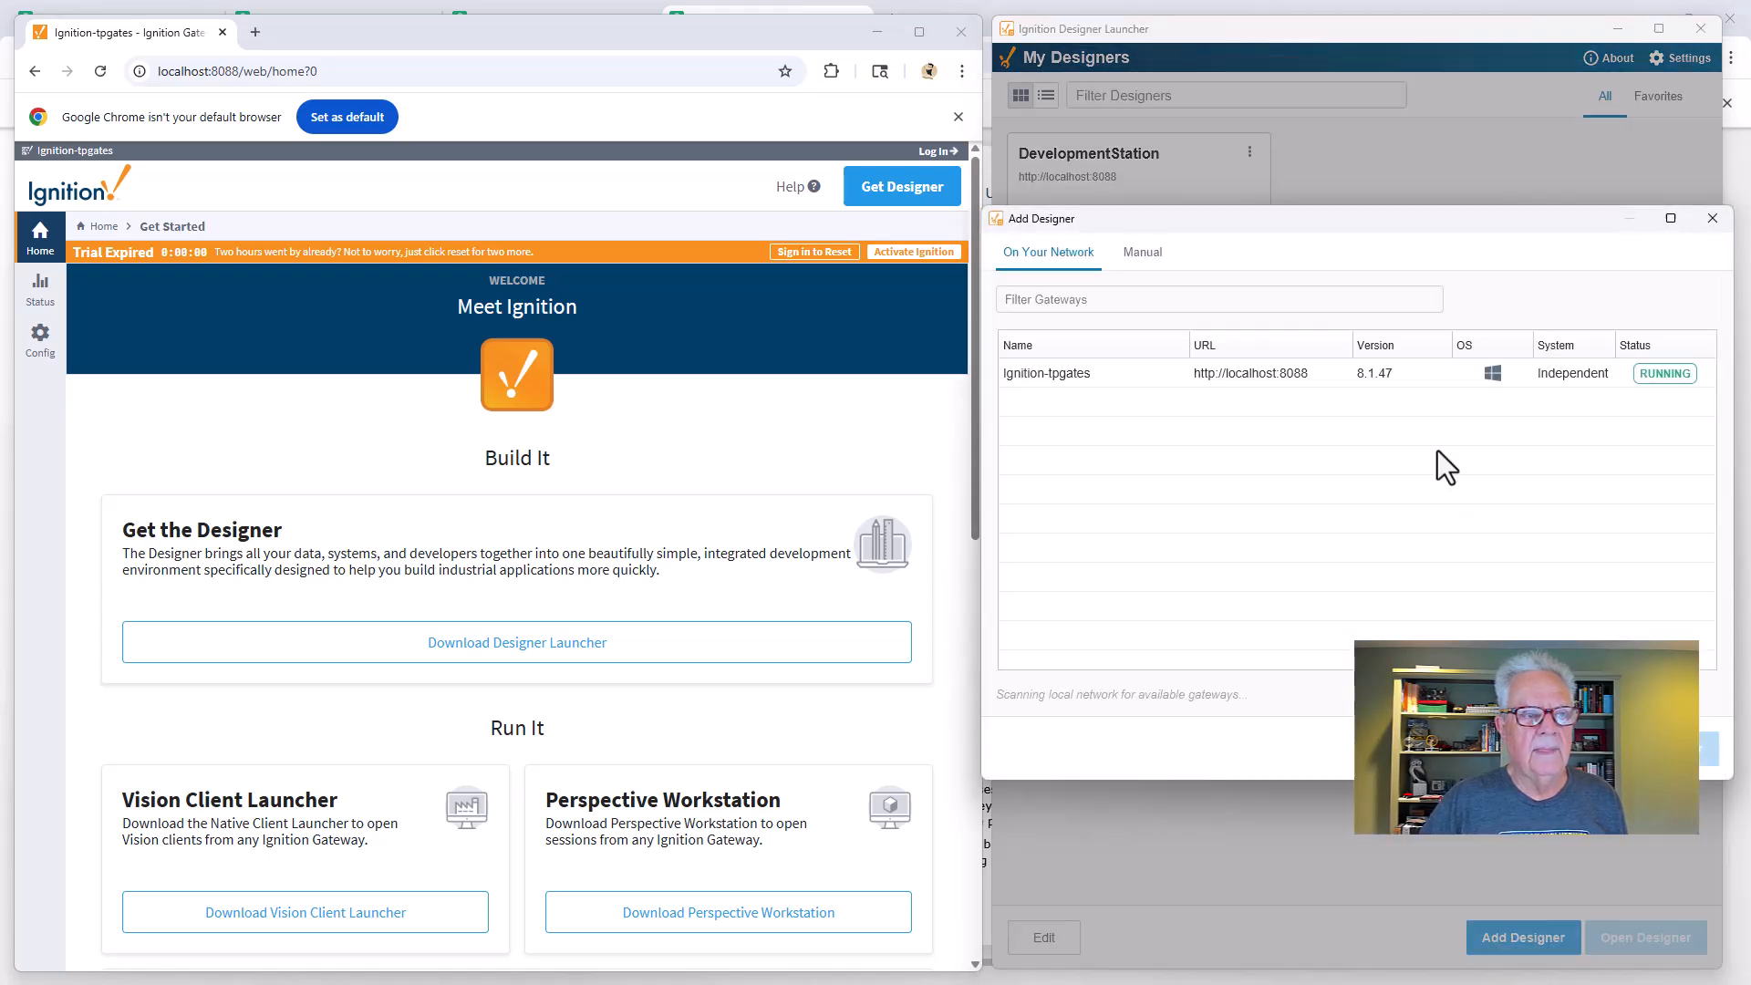
double_click(1450, 371)
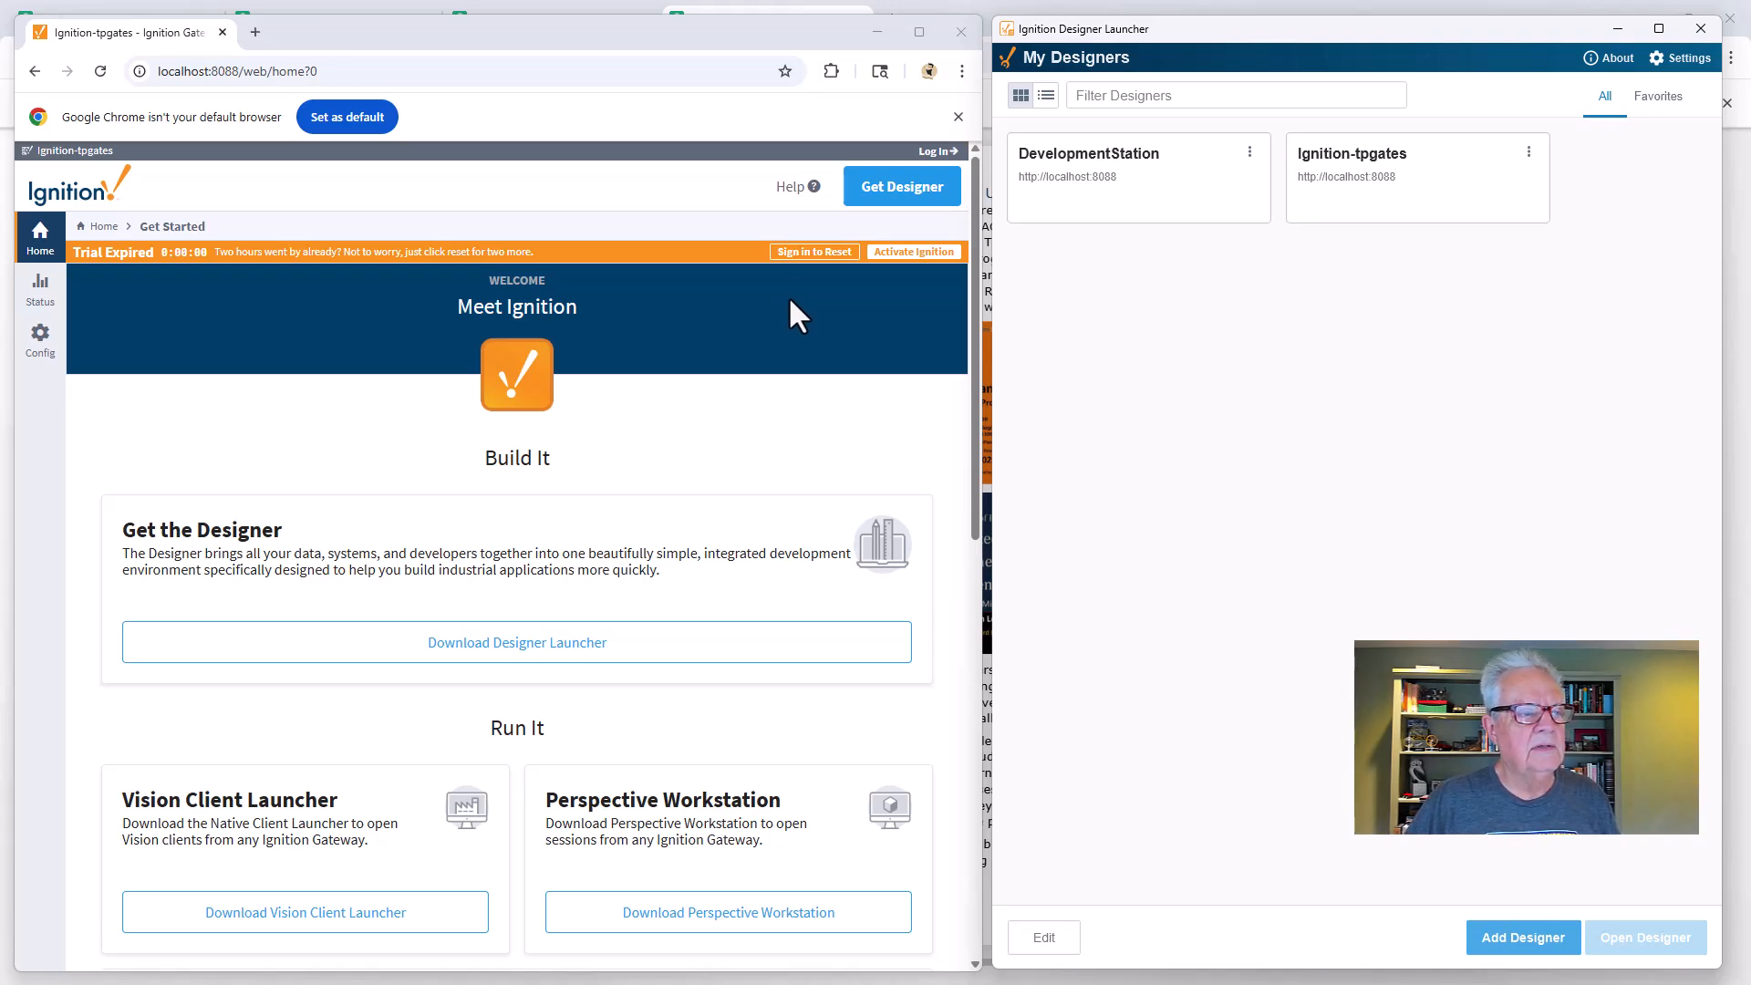
Switch to the gateway web page in Chrome, sign in with the prefilled username and password, and reset the expired trial
left_click(816, 258)
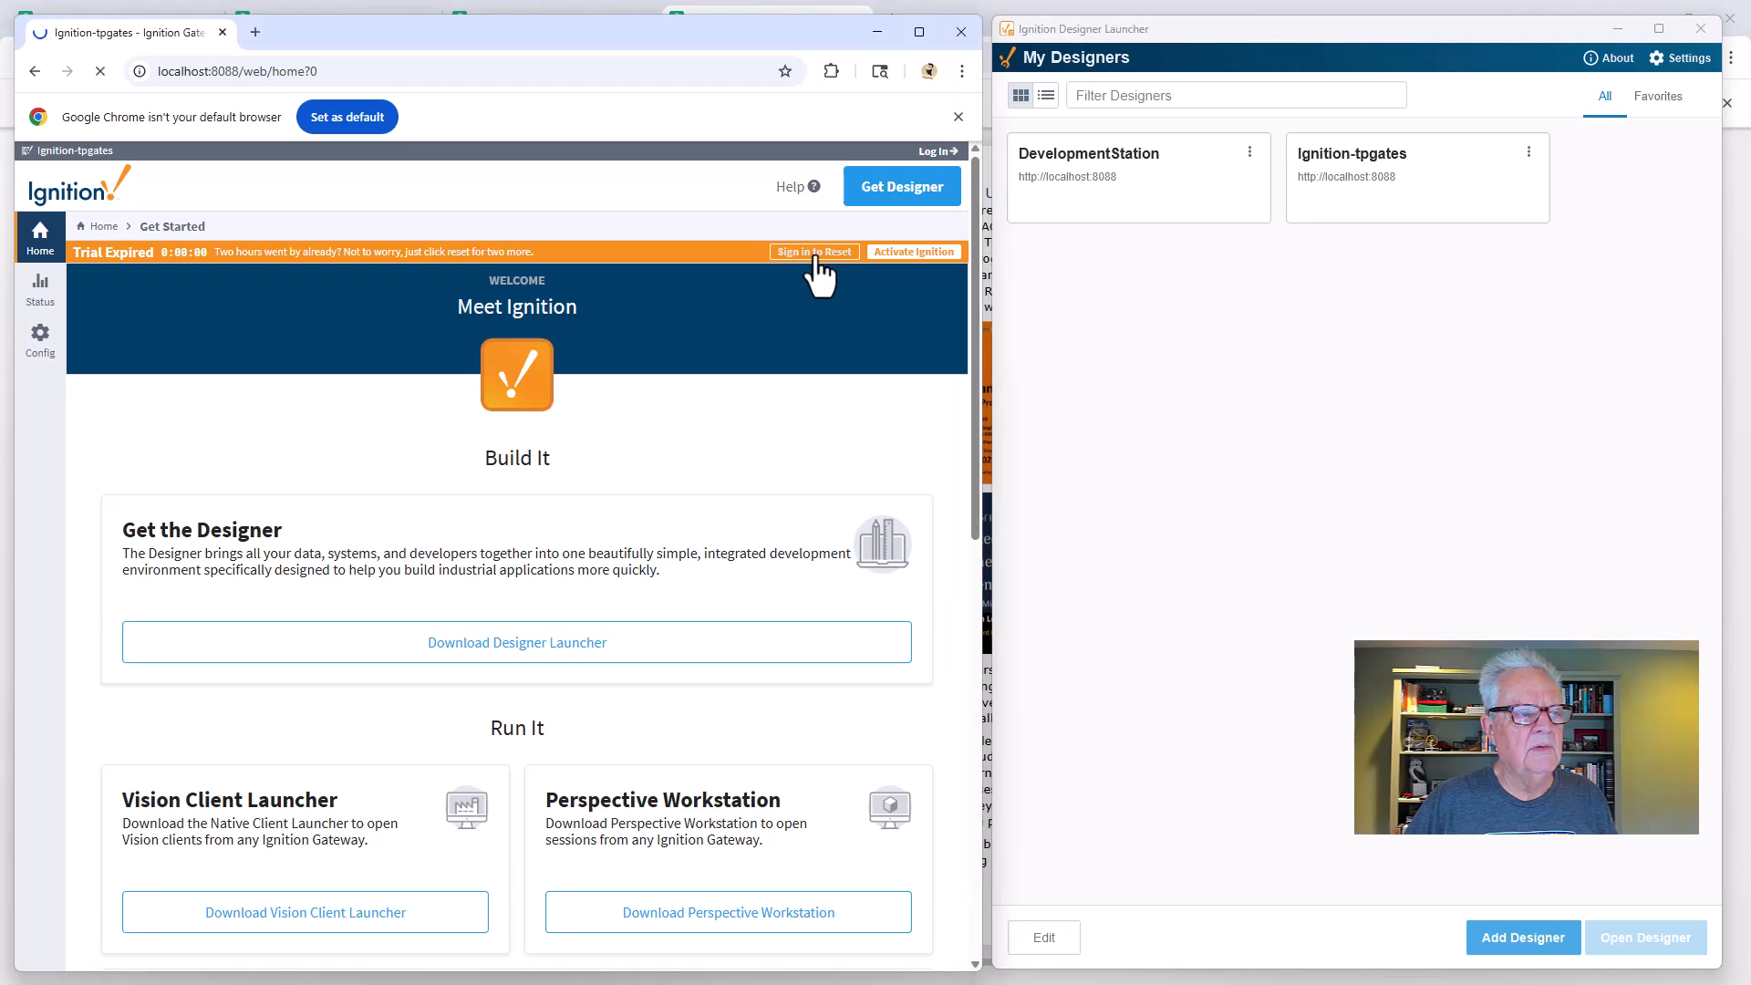
left_click(684, 644)
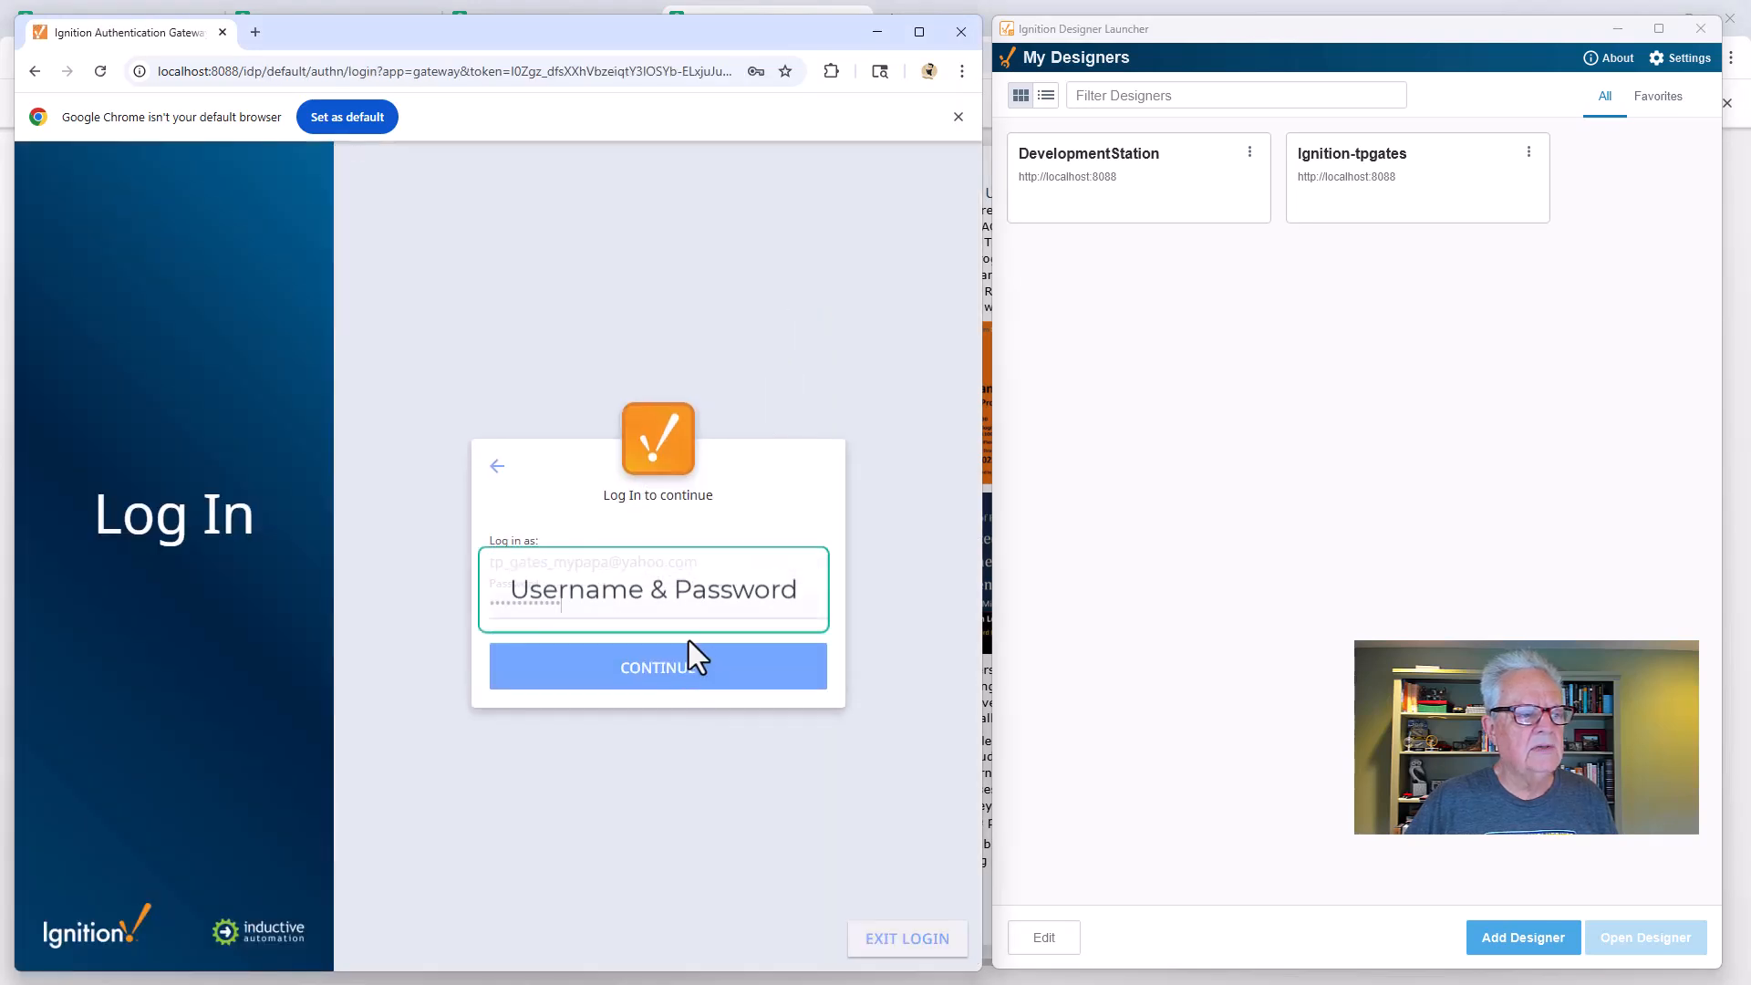
left_click(703, 648)
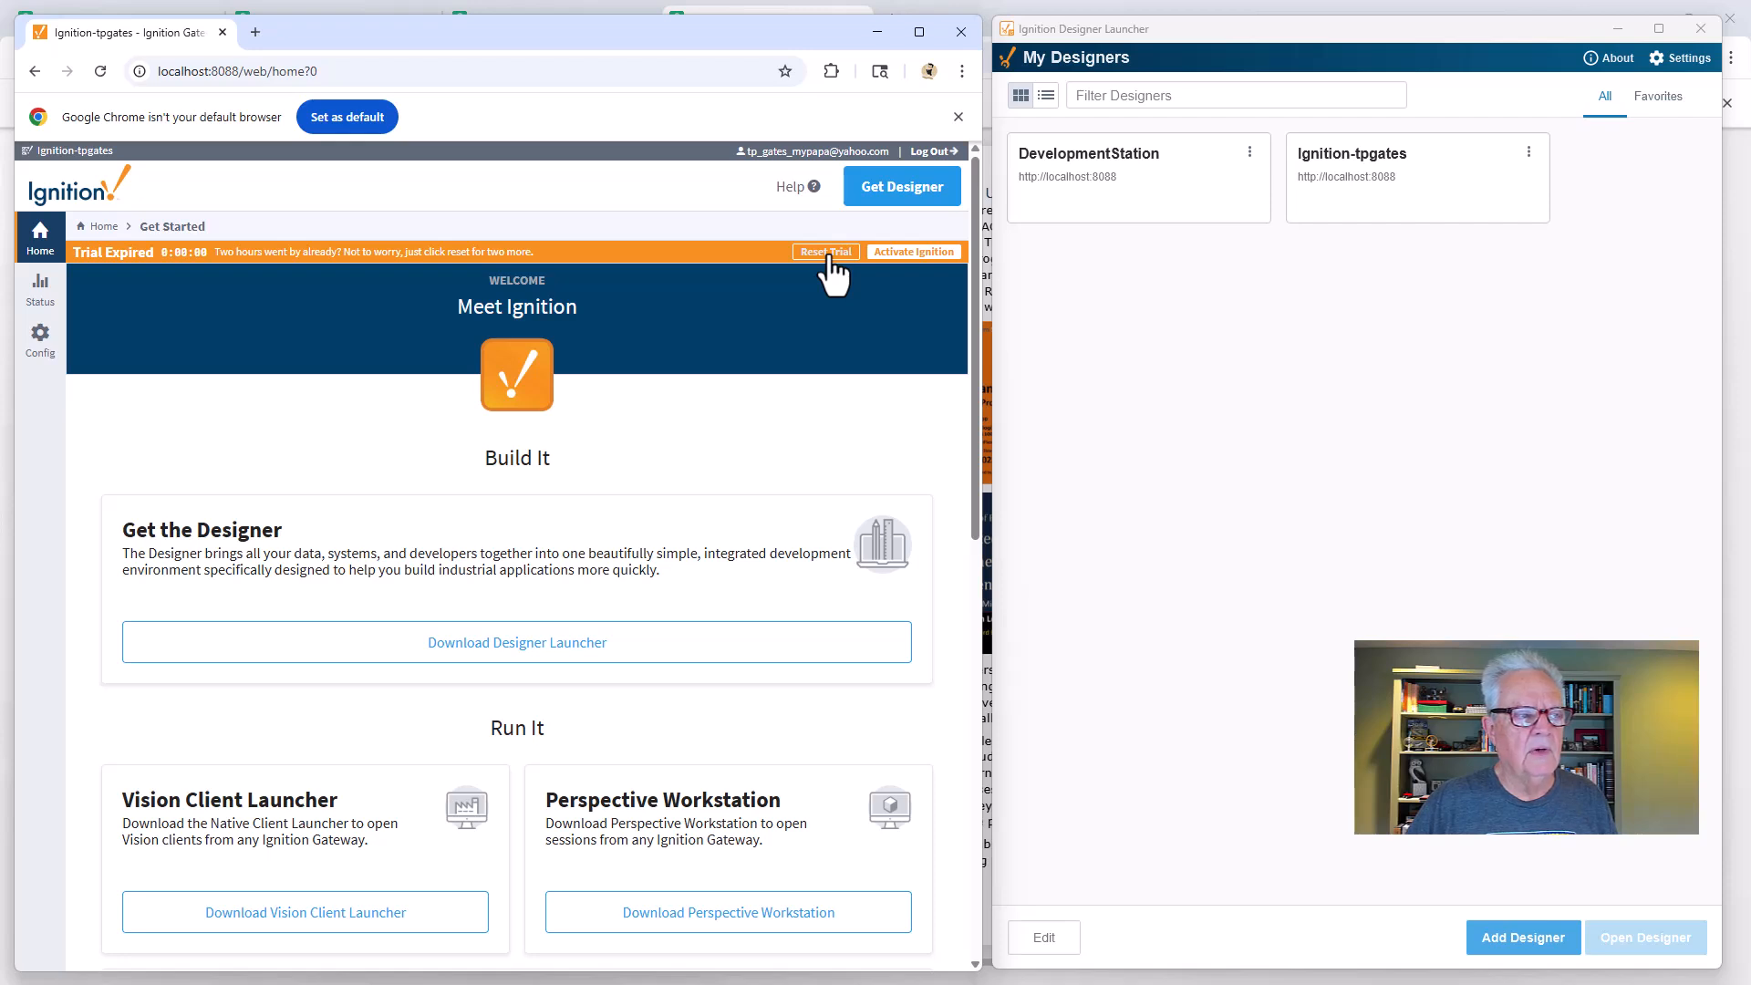
left_click(830, 254)
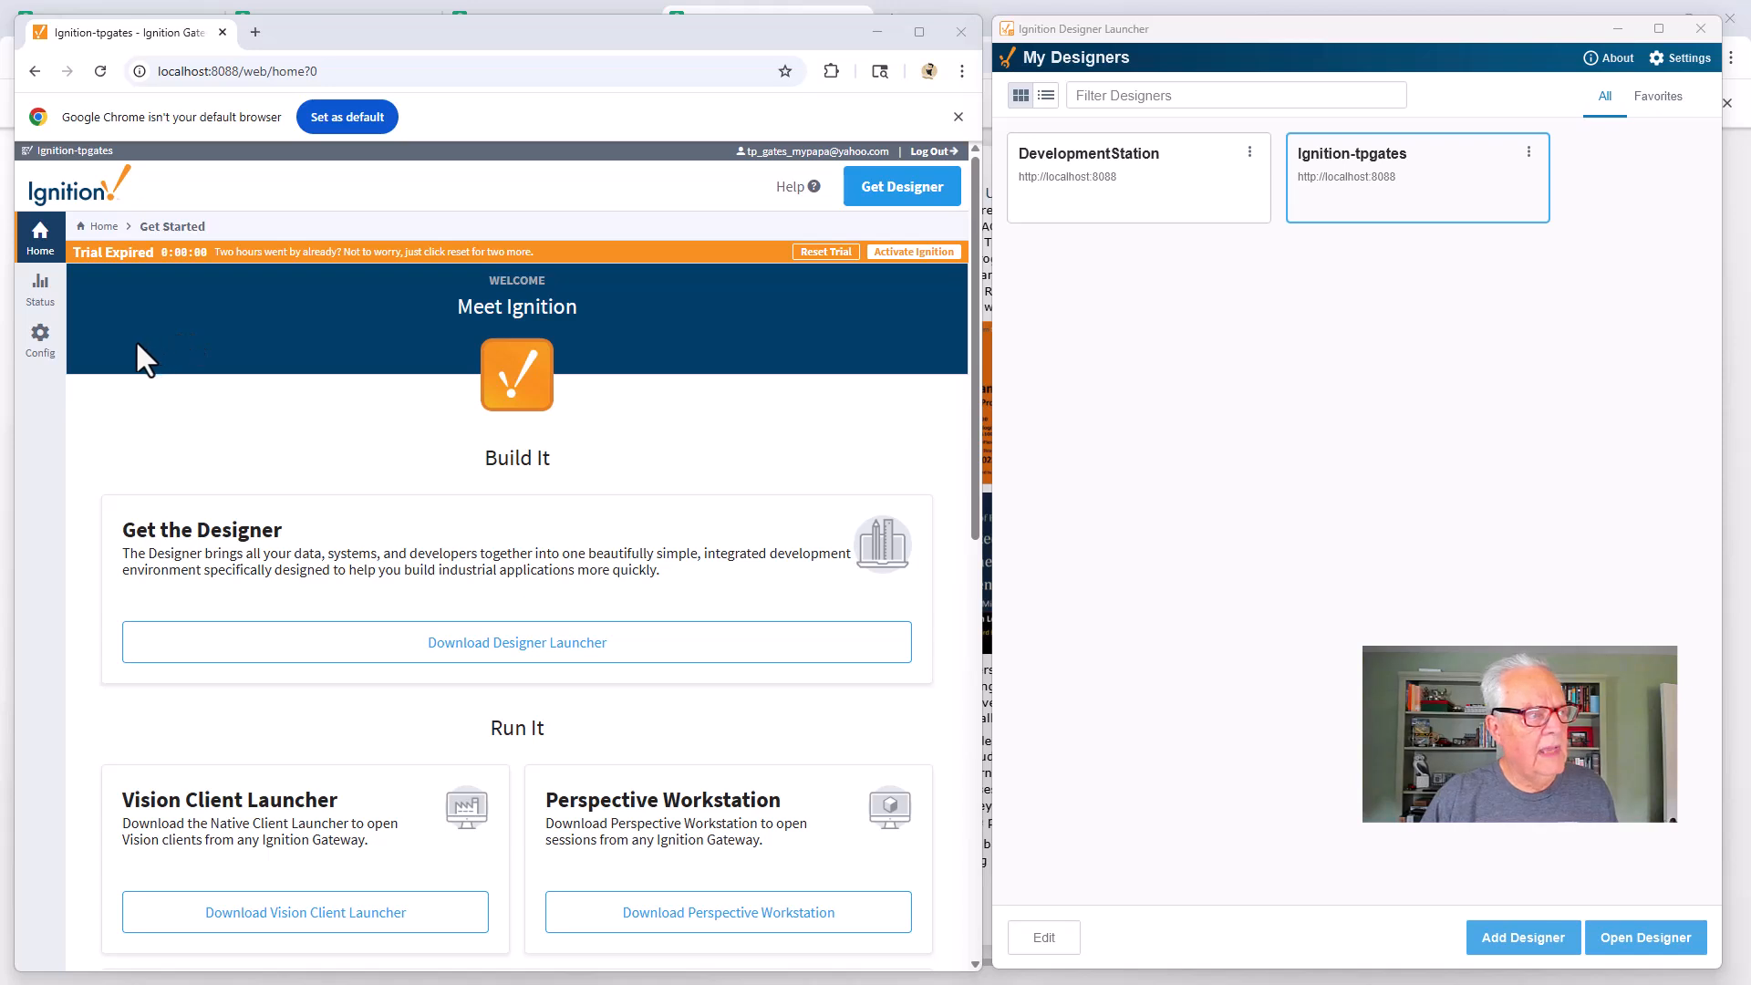
Log in to the gateway configuration and open the list of OPC UA device connections
left_click(44, 344)
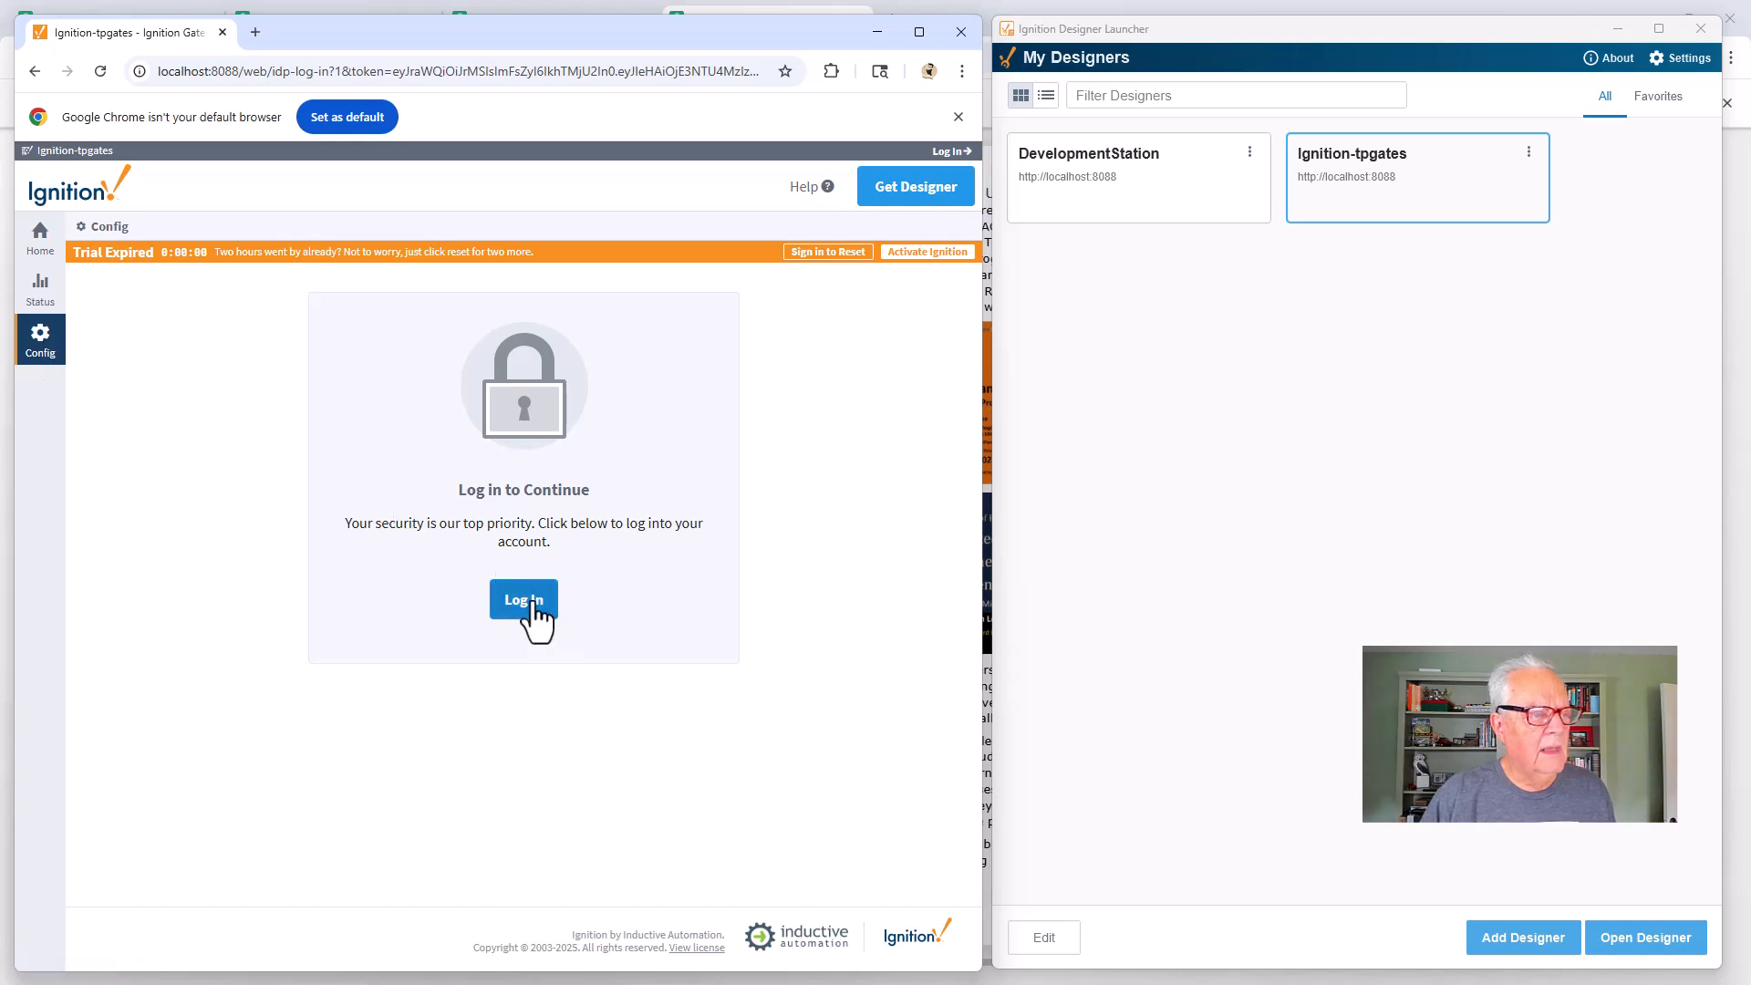
left_click(527, 602)
scroll(398, 796, "down", 3)
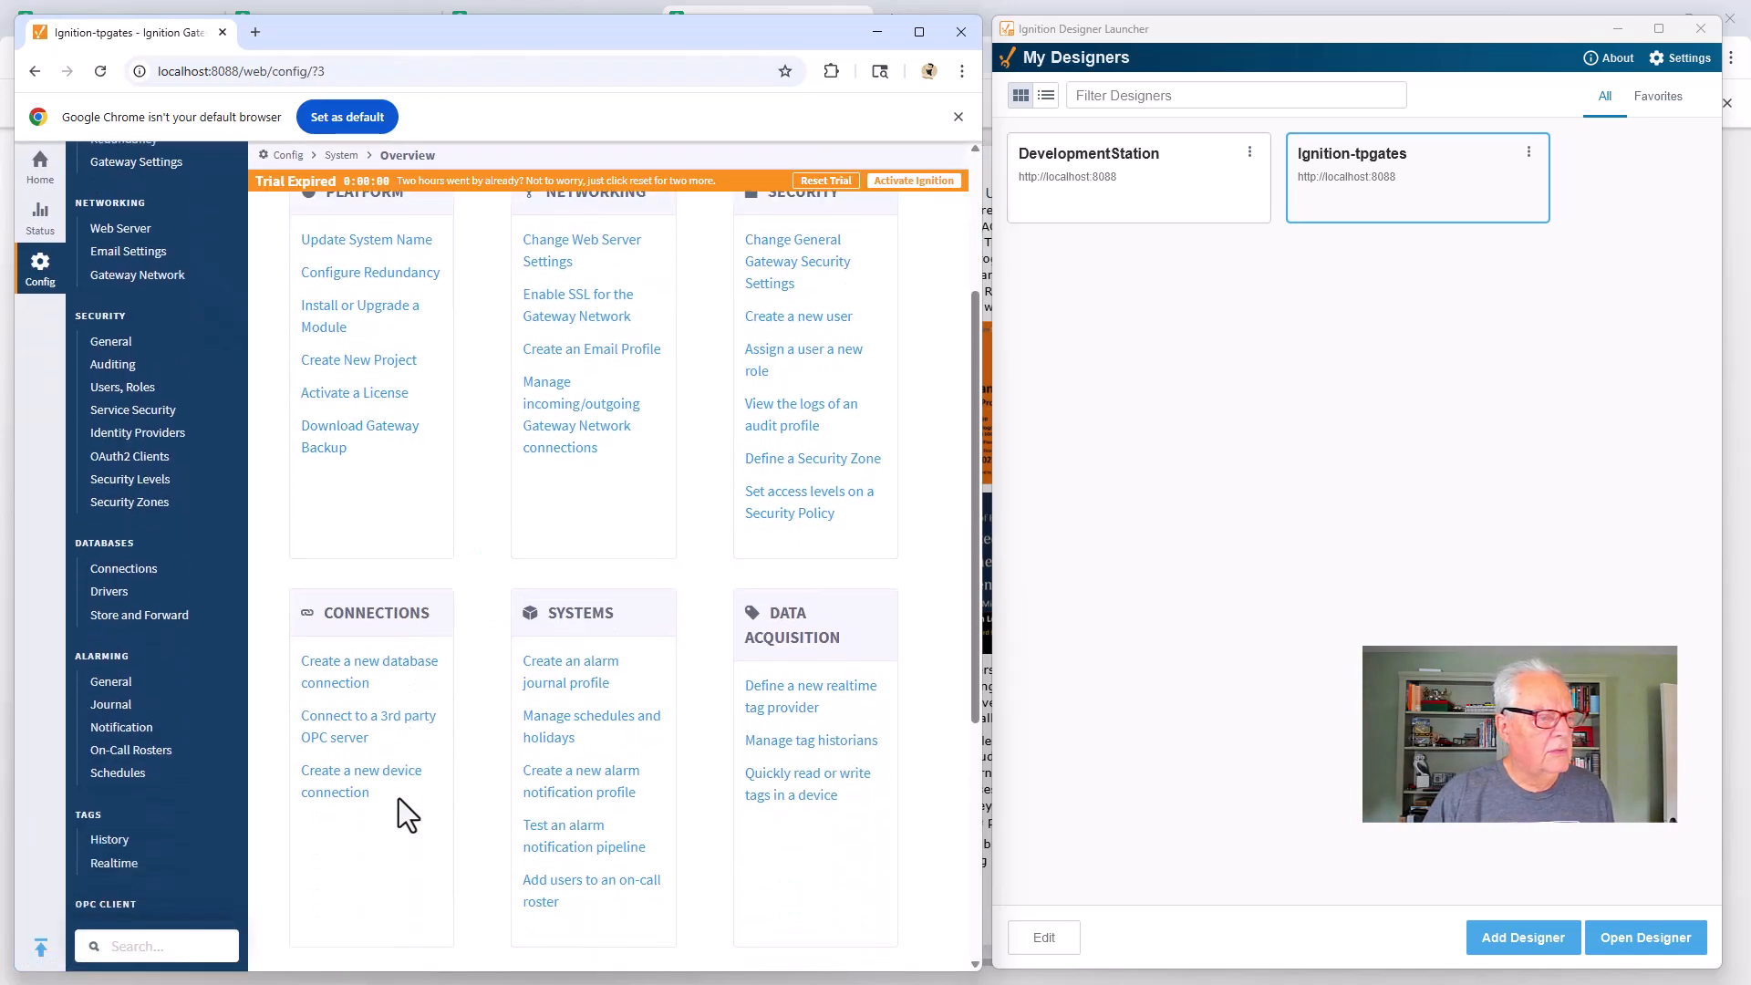
left_click(384, 773)
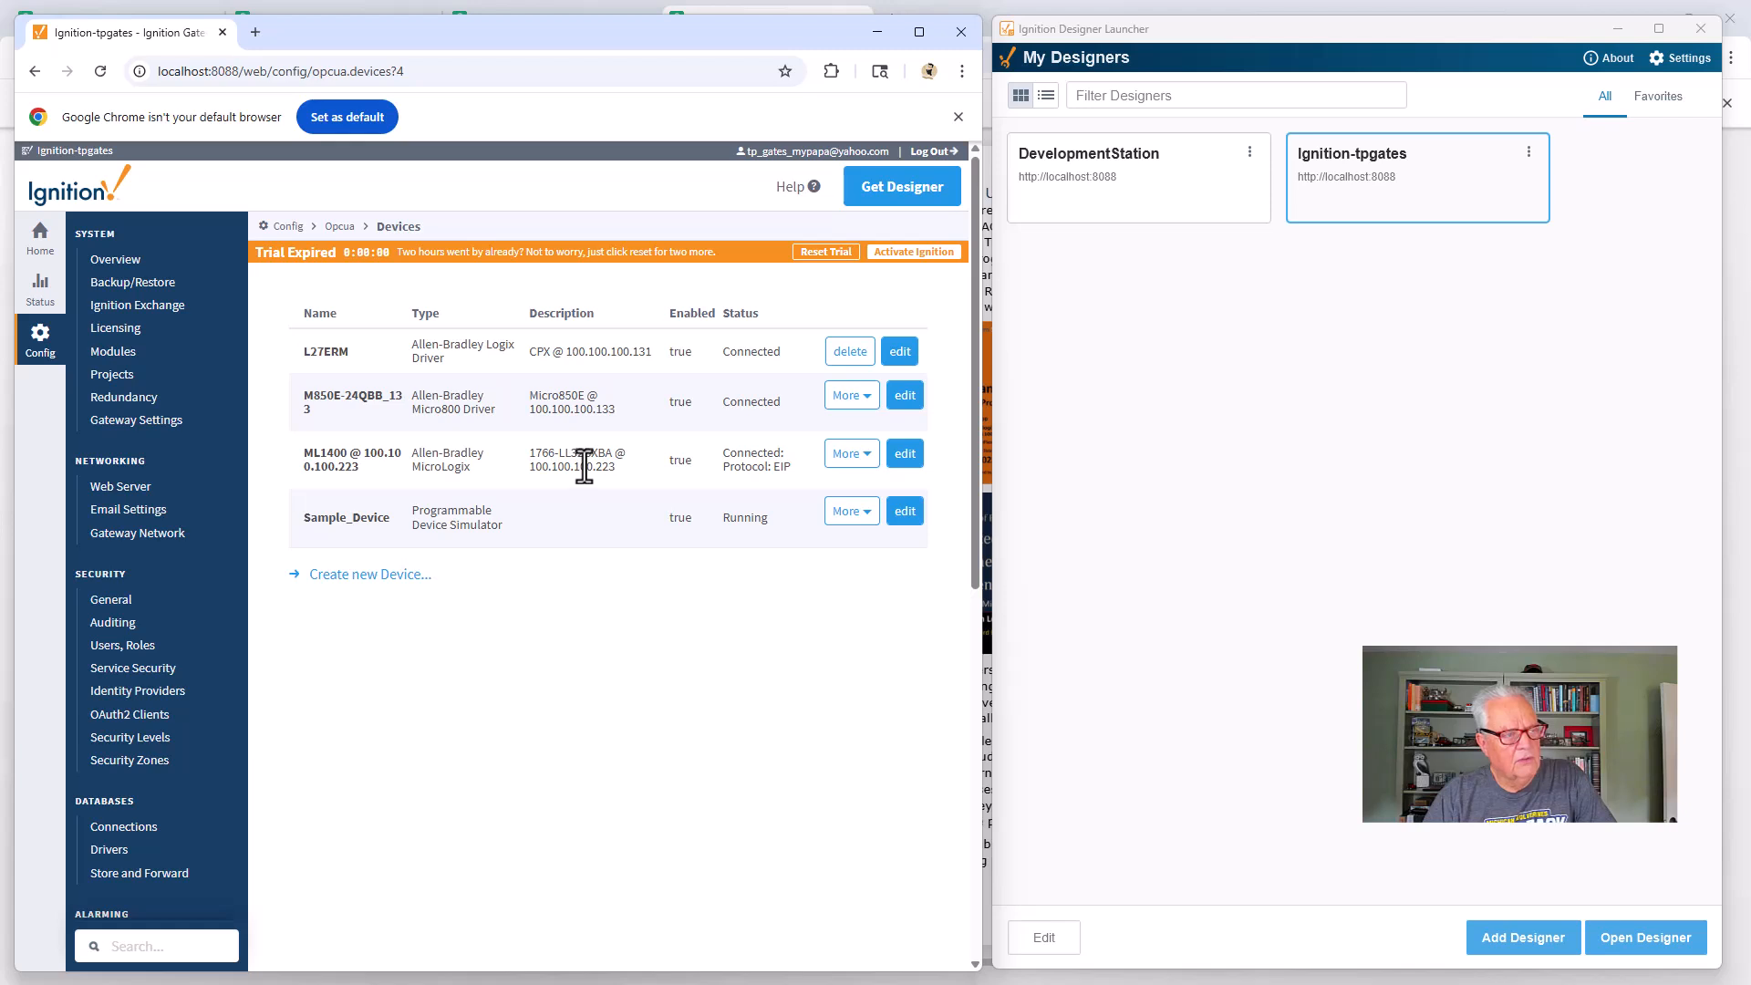
Review the driver types offered for a new device connection, and return to the gateway home page
left_click(363, 573)
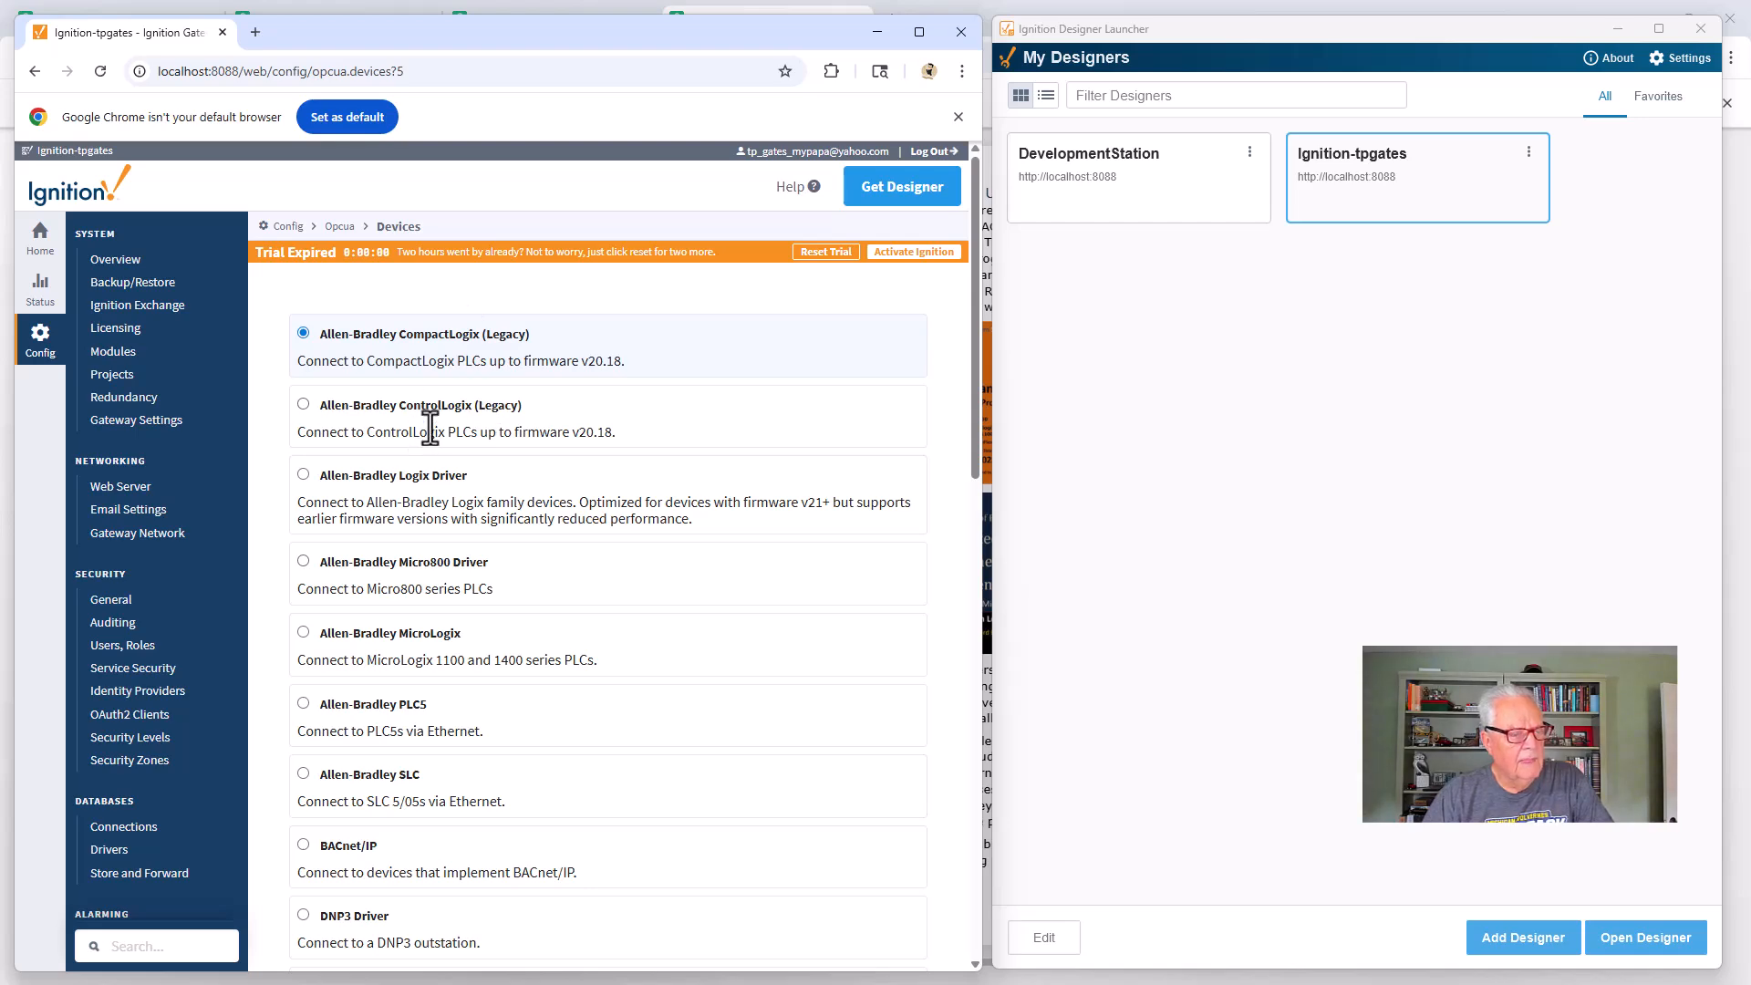
scroll(430, 427, "down", 5)
scroll(430, 427, "down", 8)
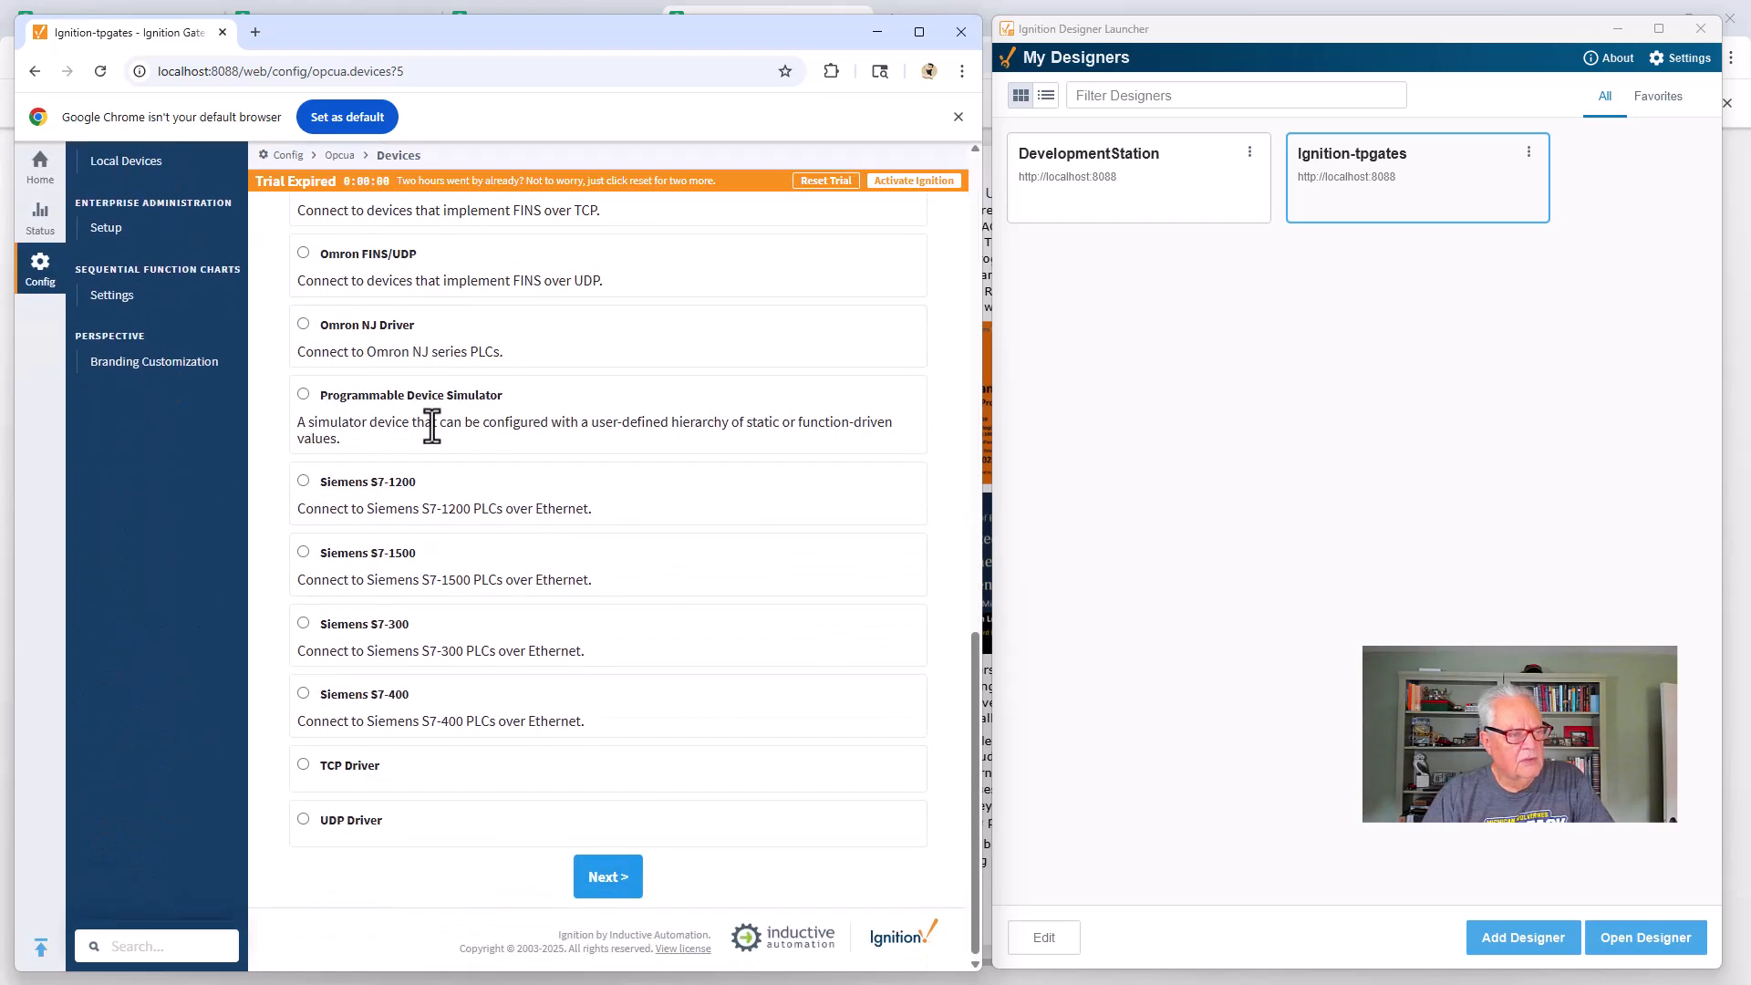
scroll(433, 425, "up", 13)
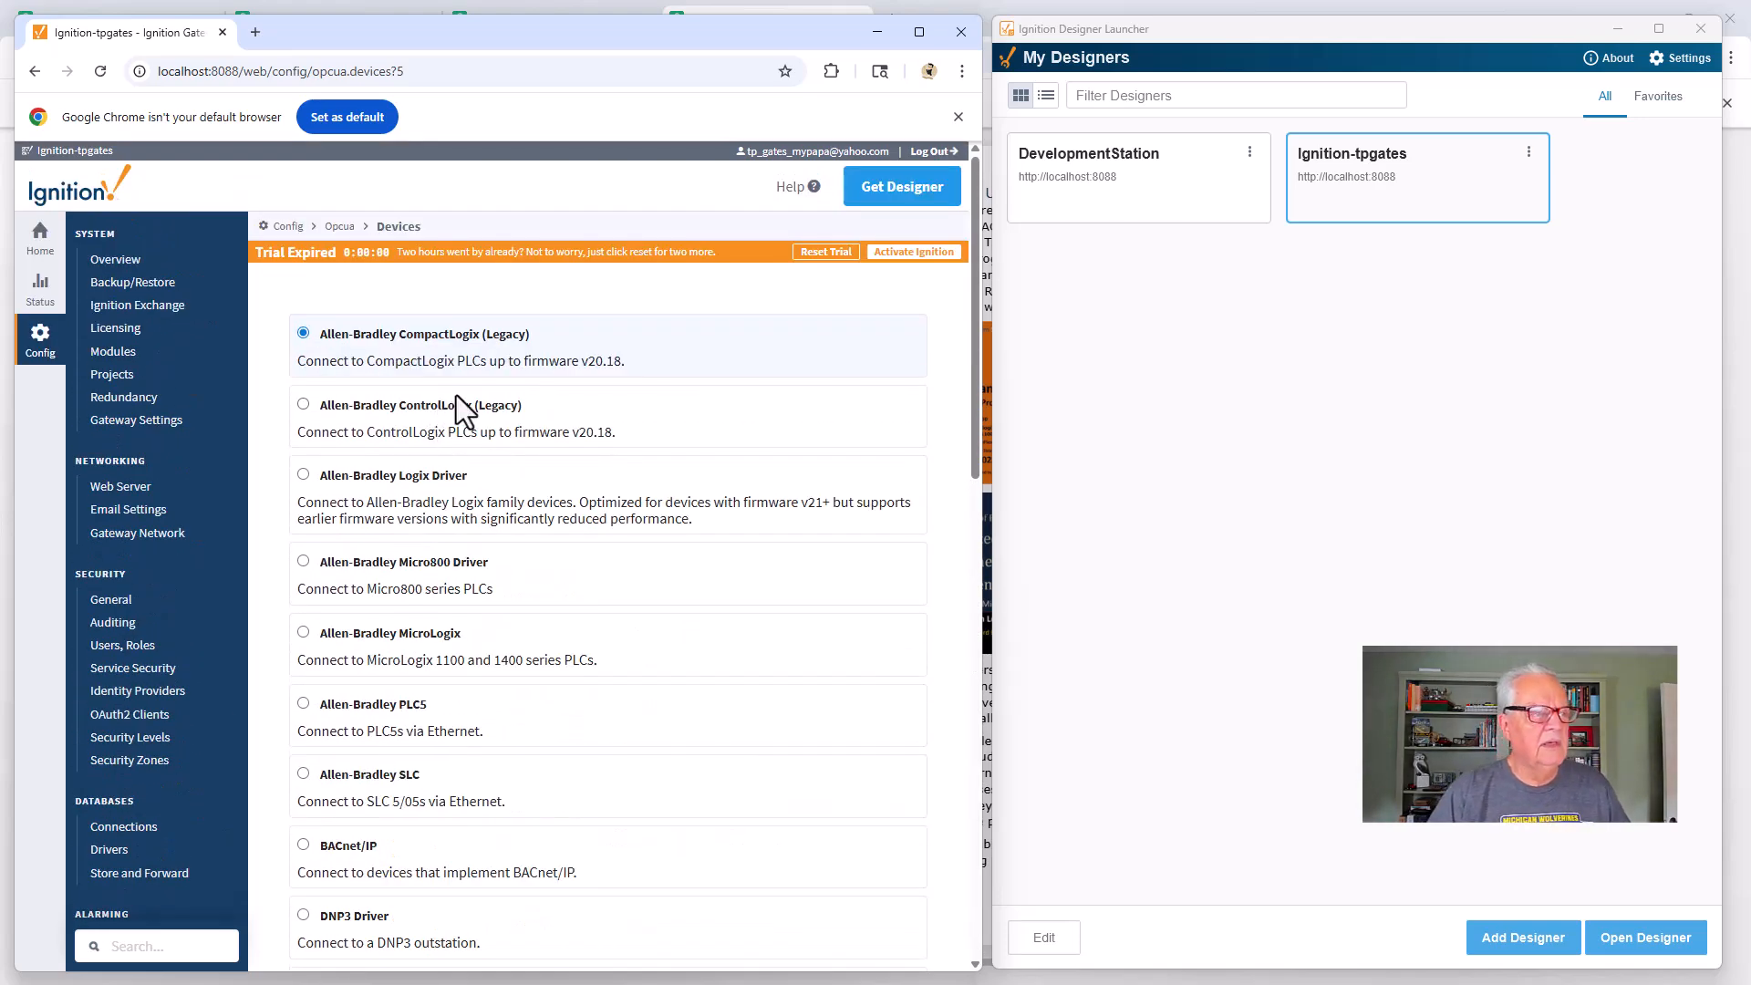
left_click(41, 245)
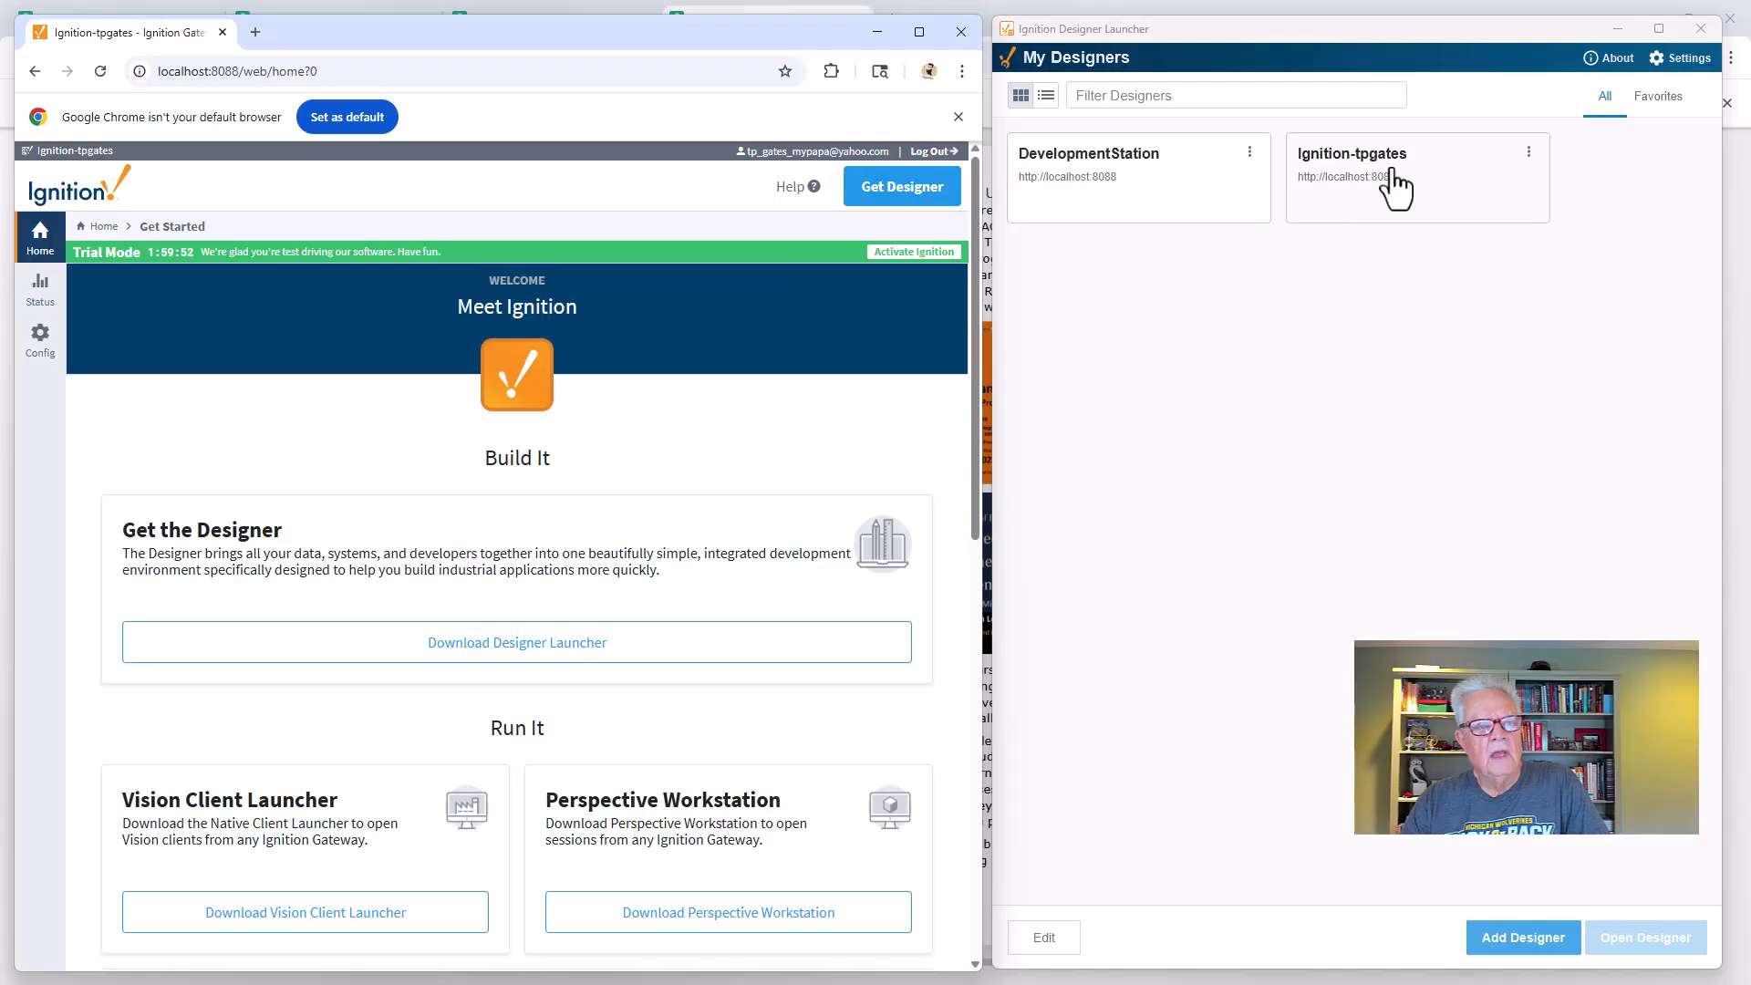
Open the Designer for the newly added gateway from the Designer Launcher and move its project window clear of the web page
left_click(1392, 171)
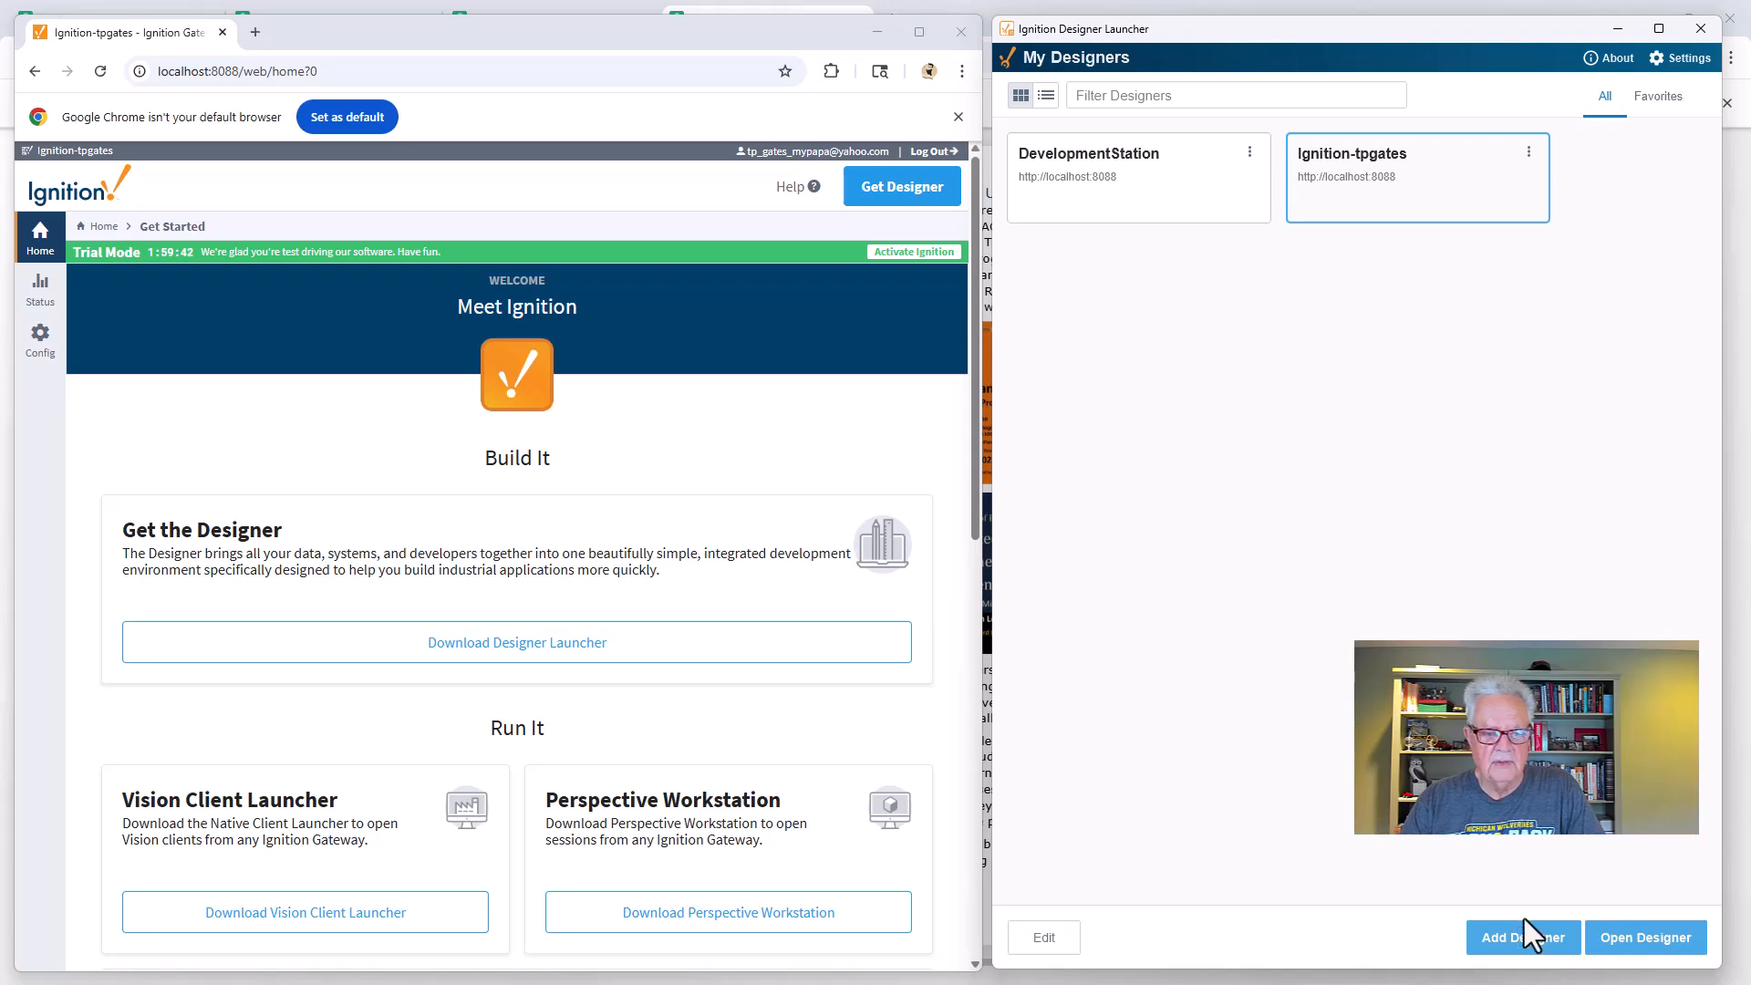
left_click(1678, 939)
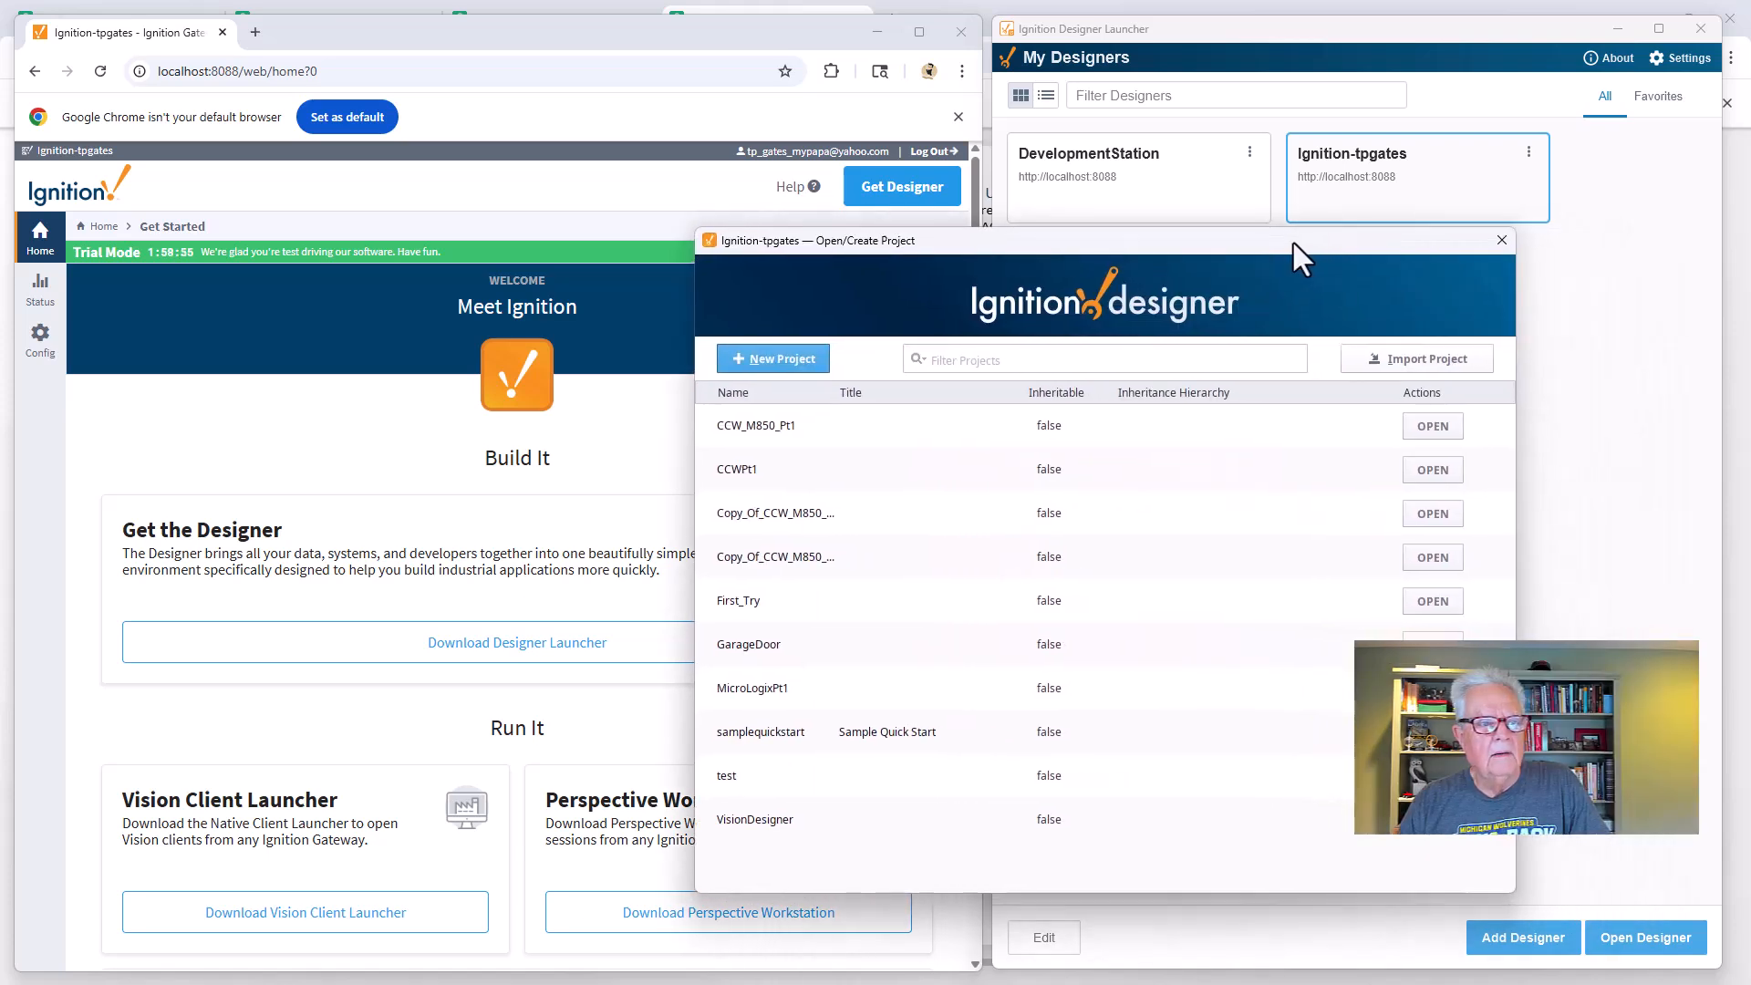
left_click_drag(1293, 241, 1217, 239)
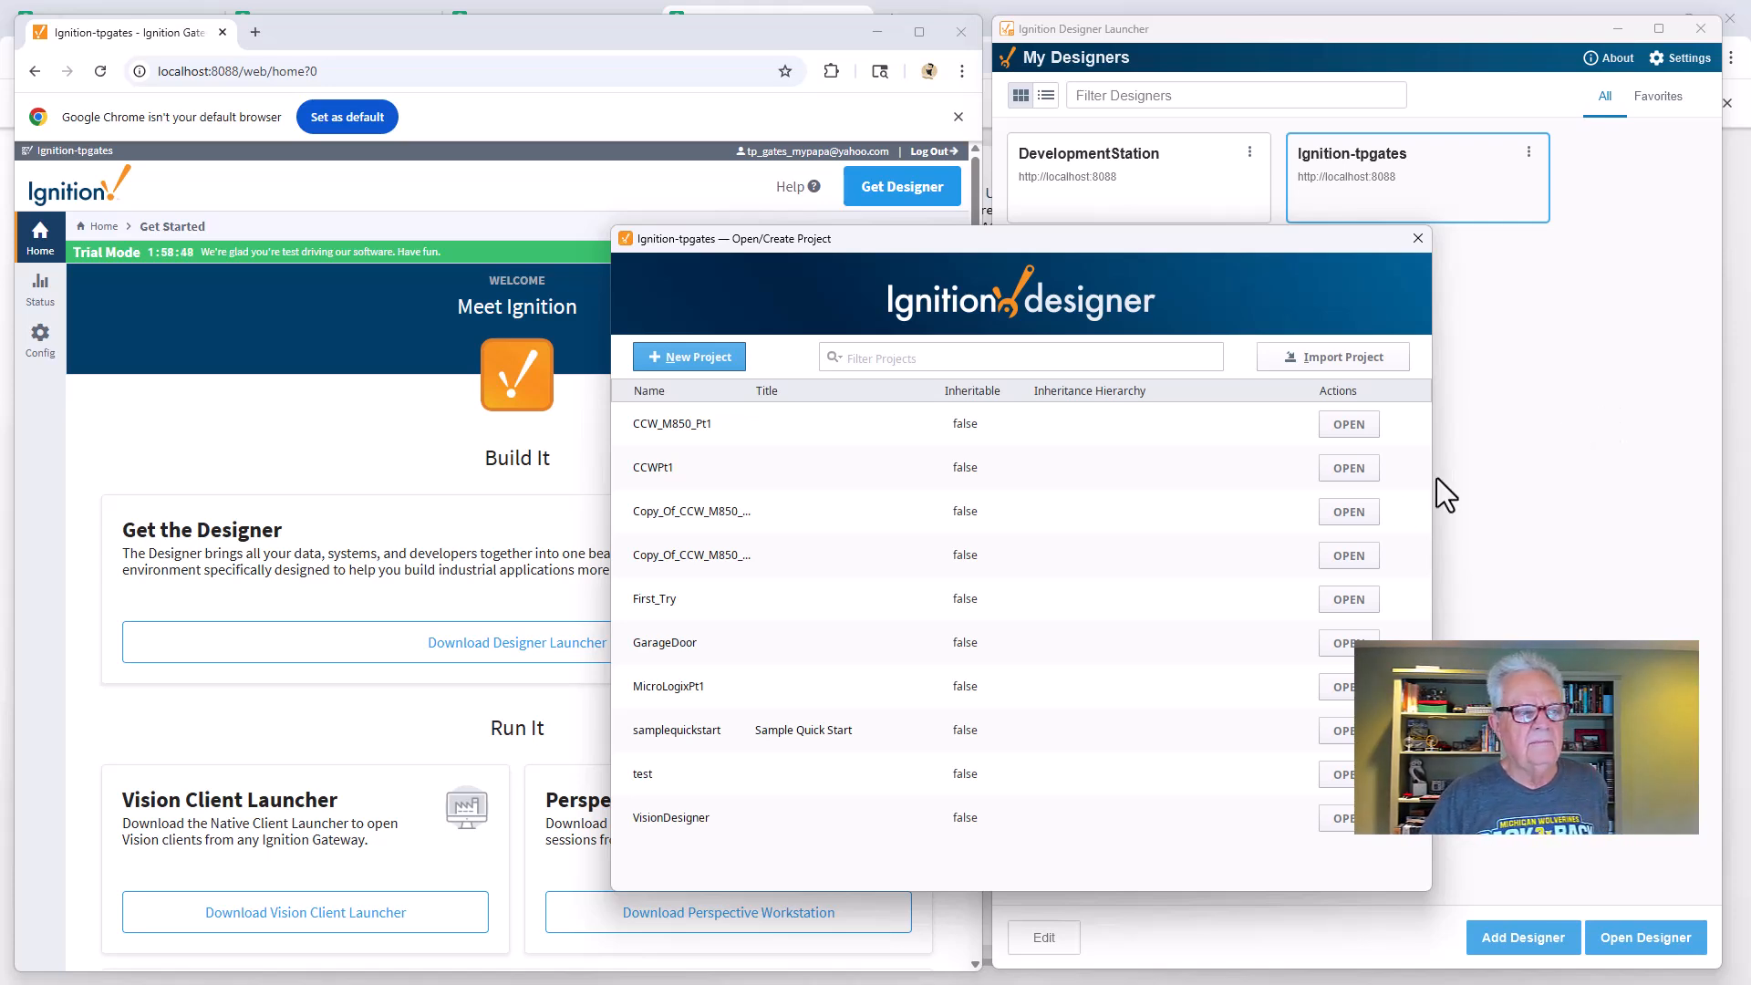
Create a new project named Classroom with the default connection settings
left_click(693, 364)
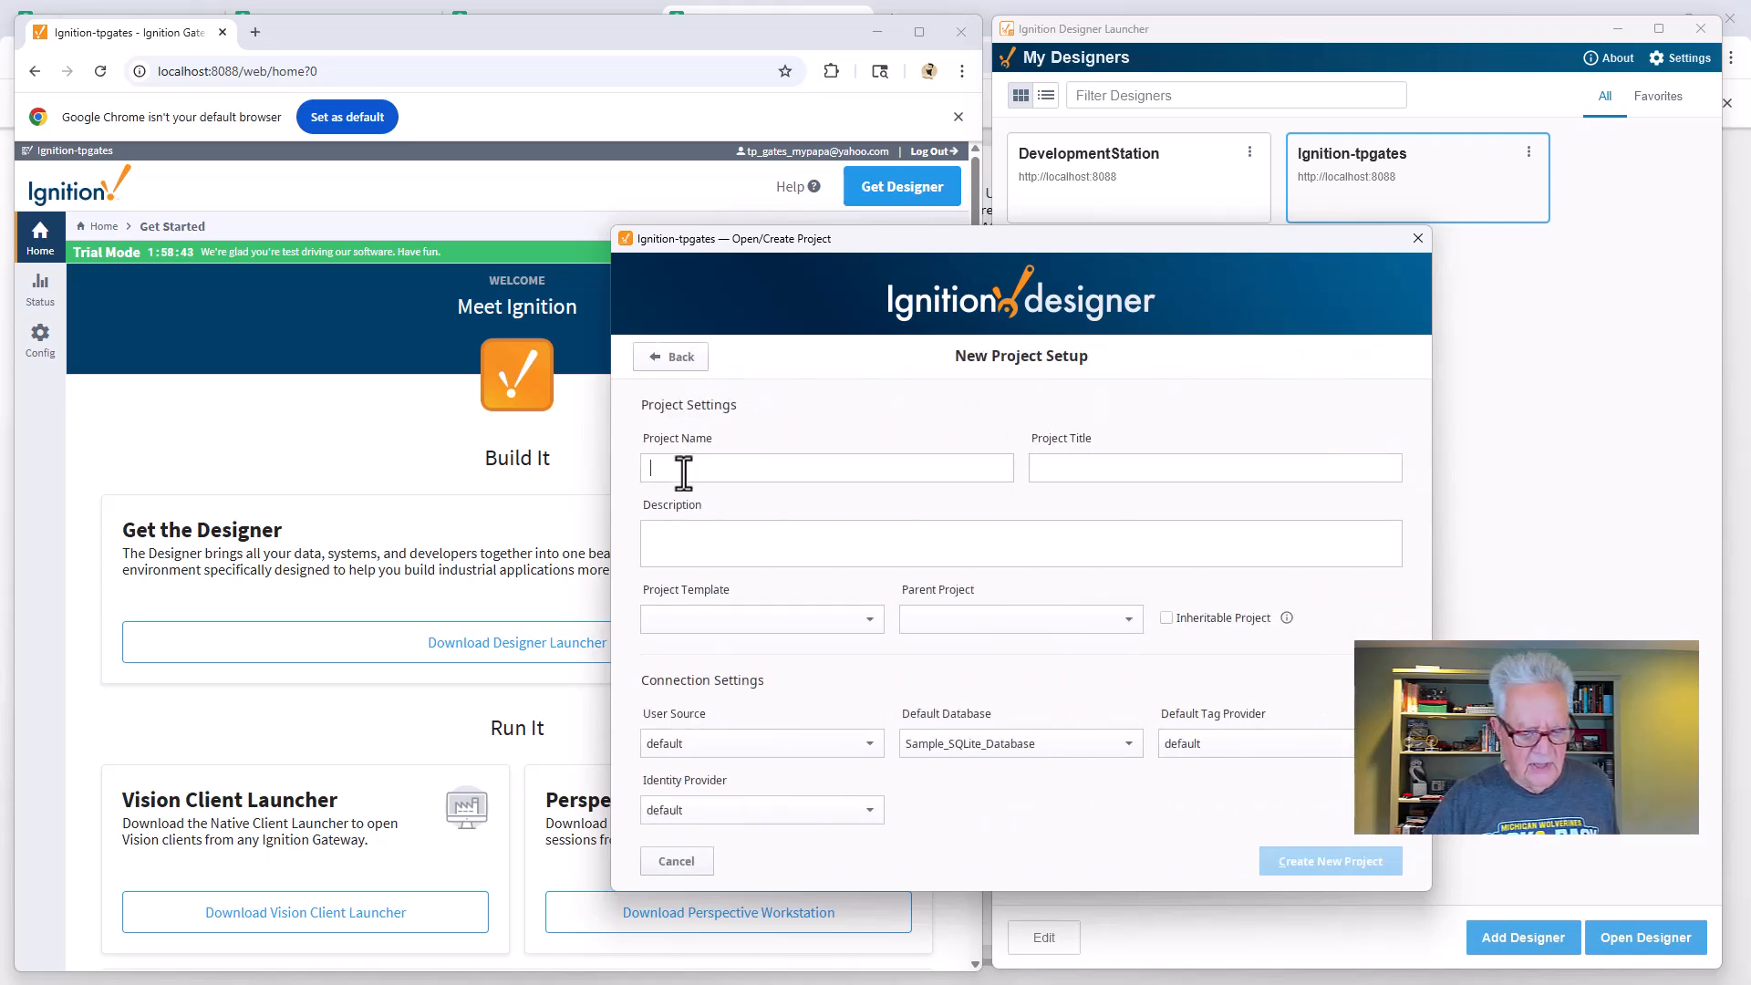
type("Classroom")
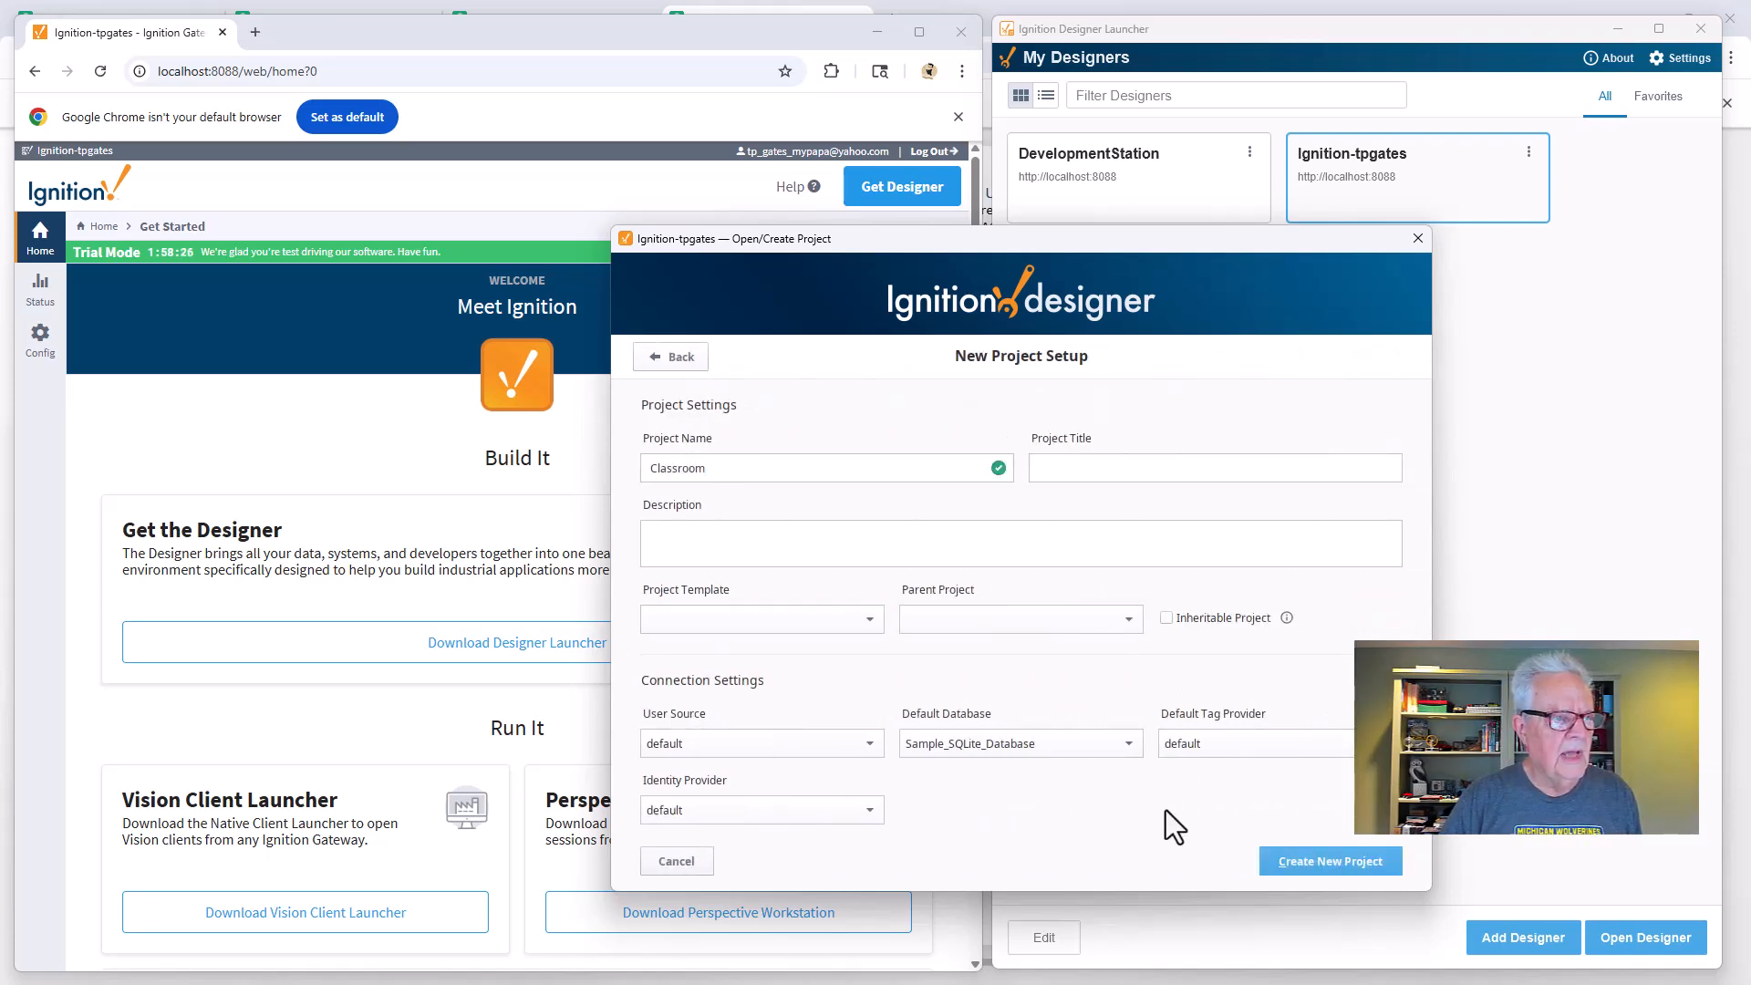
left_click(1330, 861)
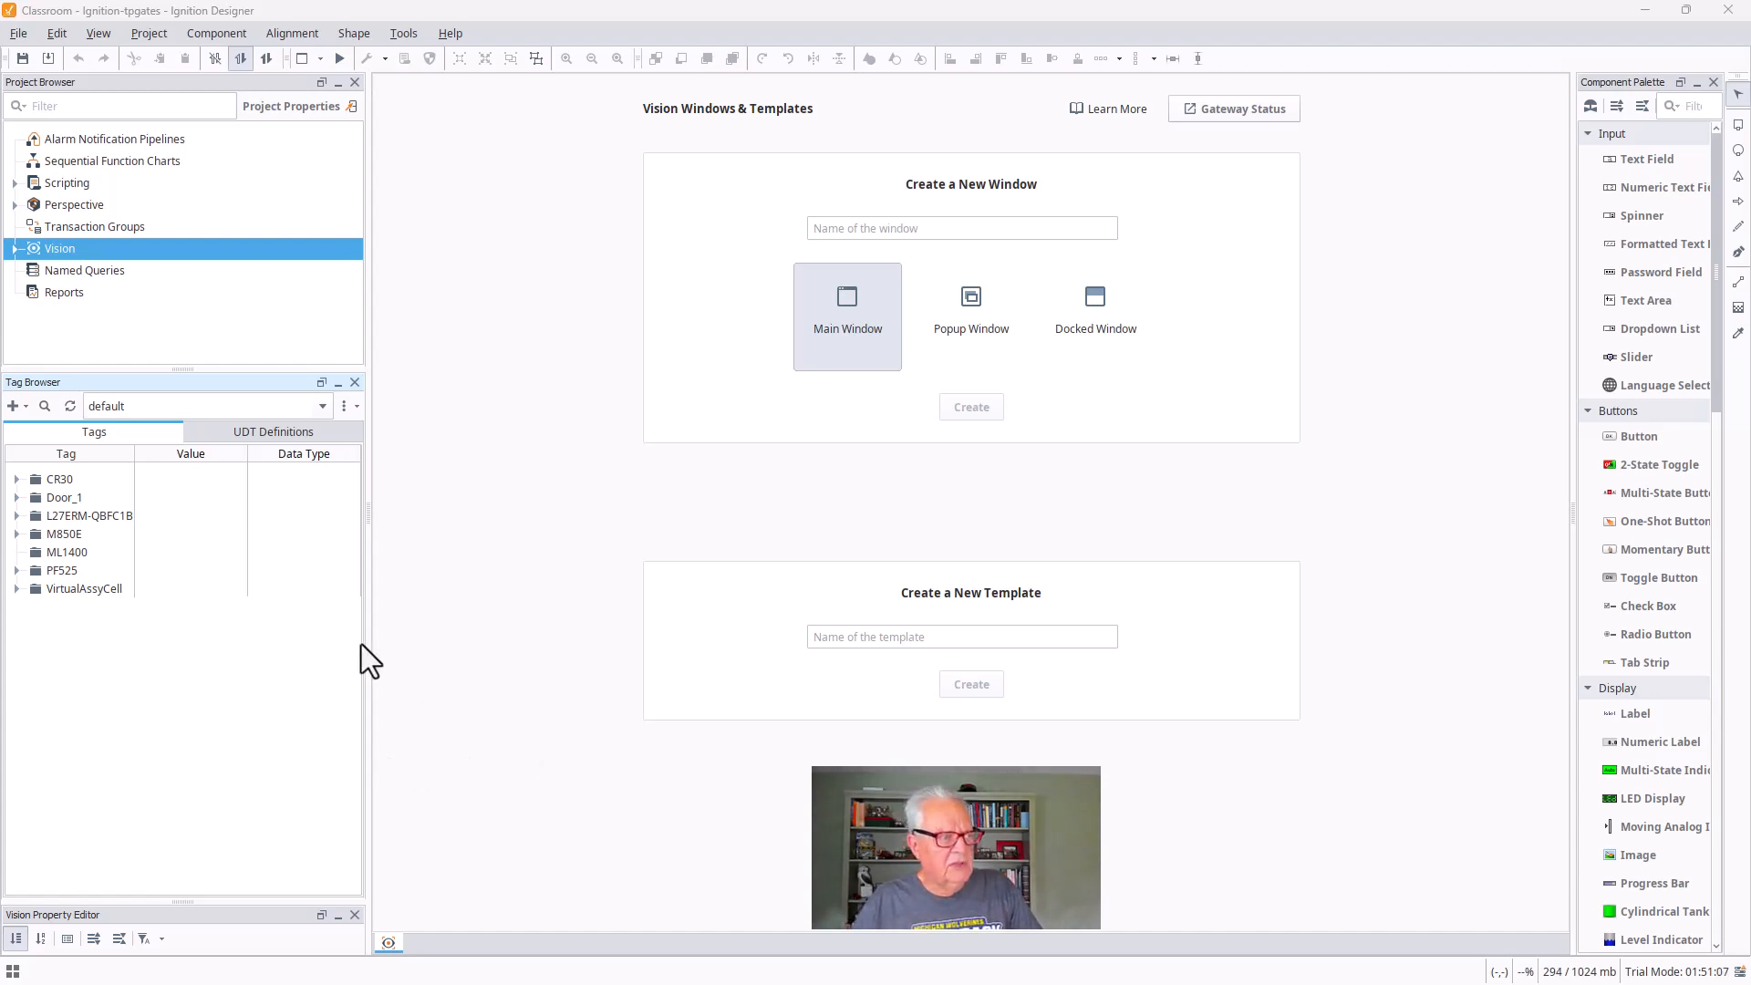
Browse the connected devices for tags and expand the ML1400 device under the Ignition OPC UA Server
left_click(14, 408)
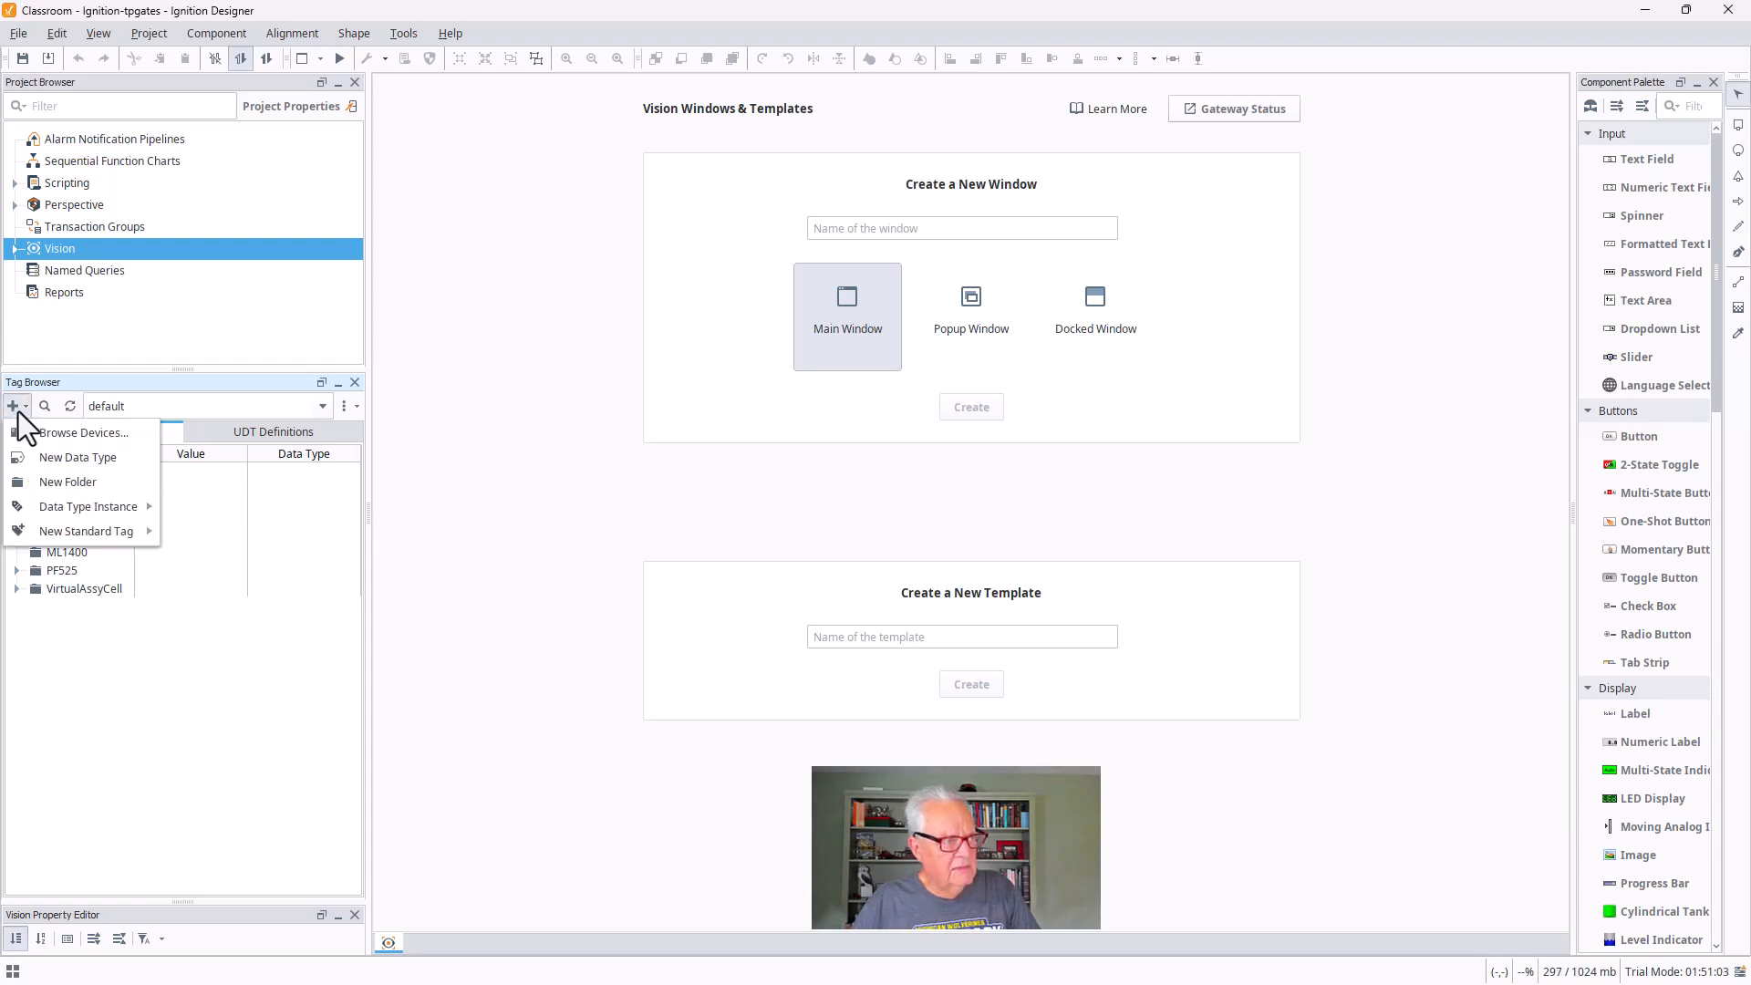
left_click(67, 438)
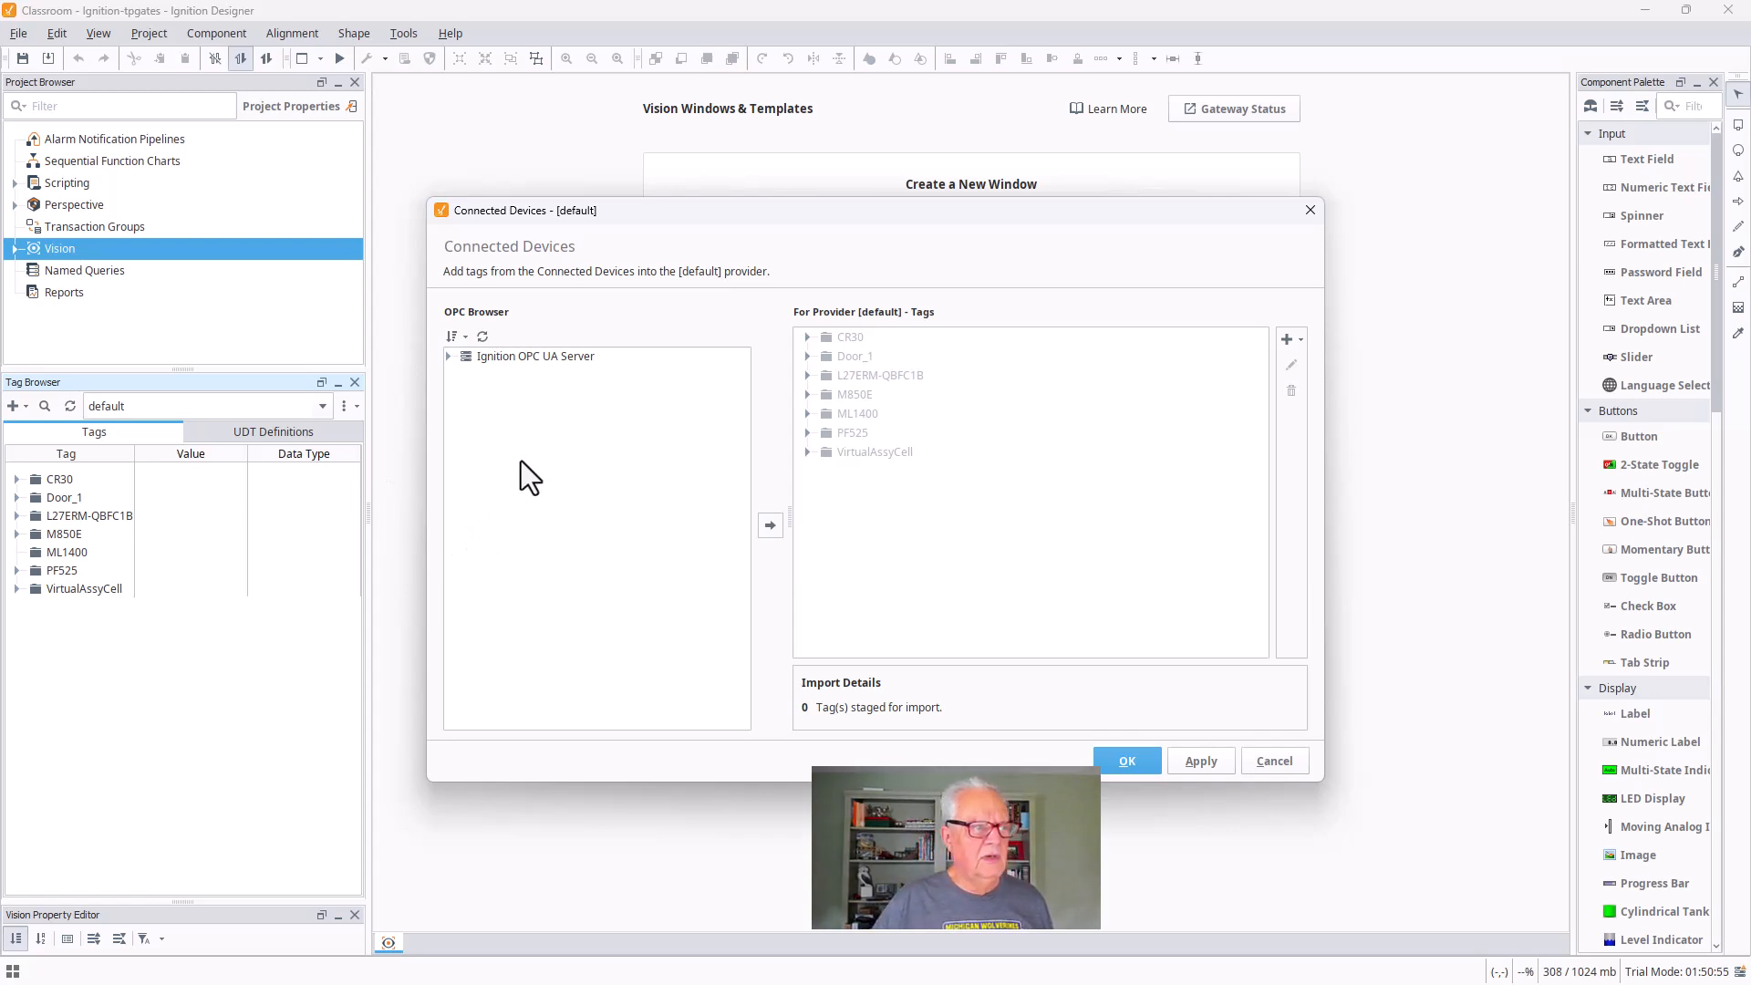
left_click(448, 358)
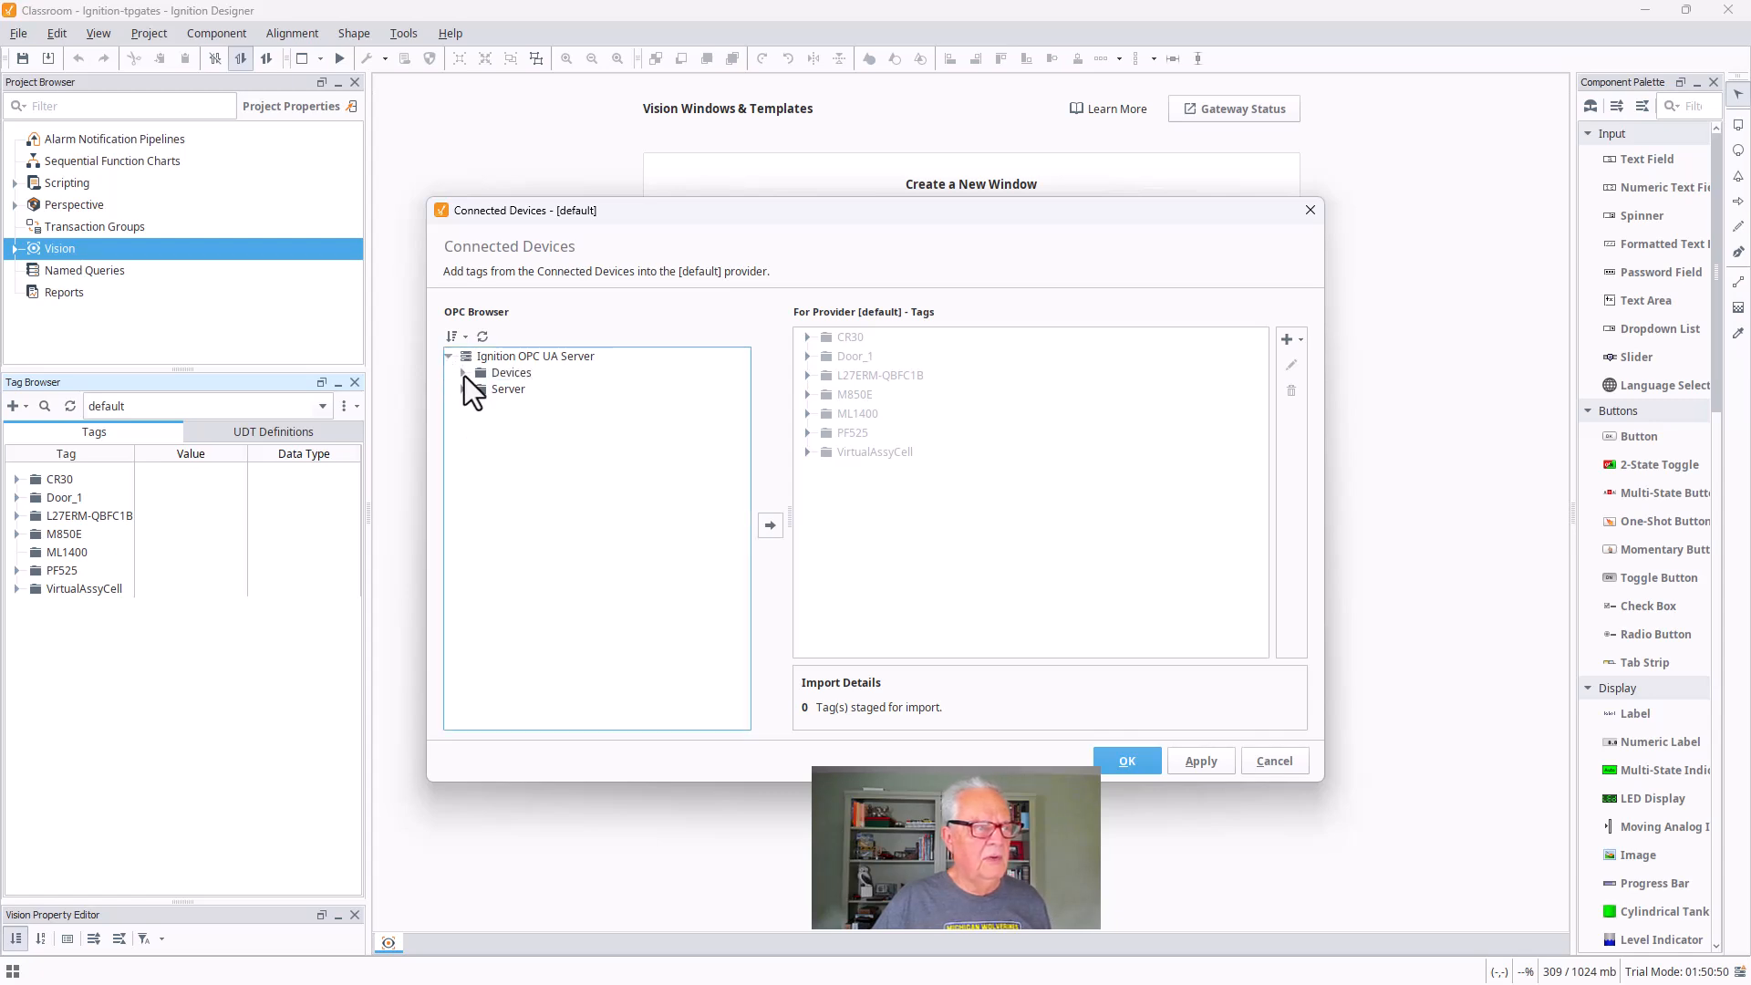
left_click(464, 374)
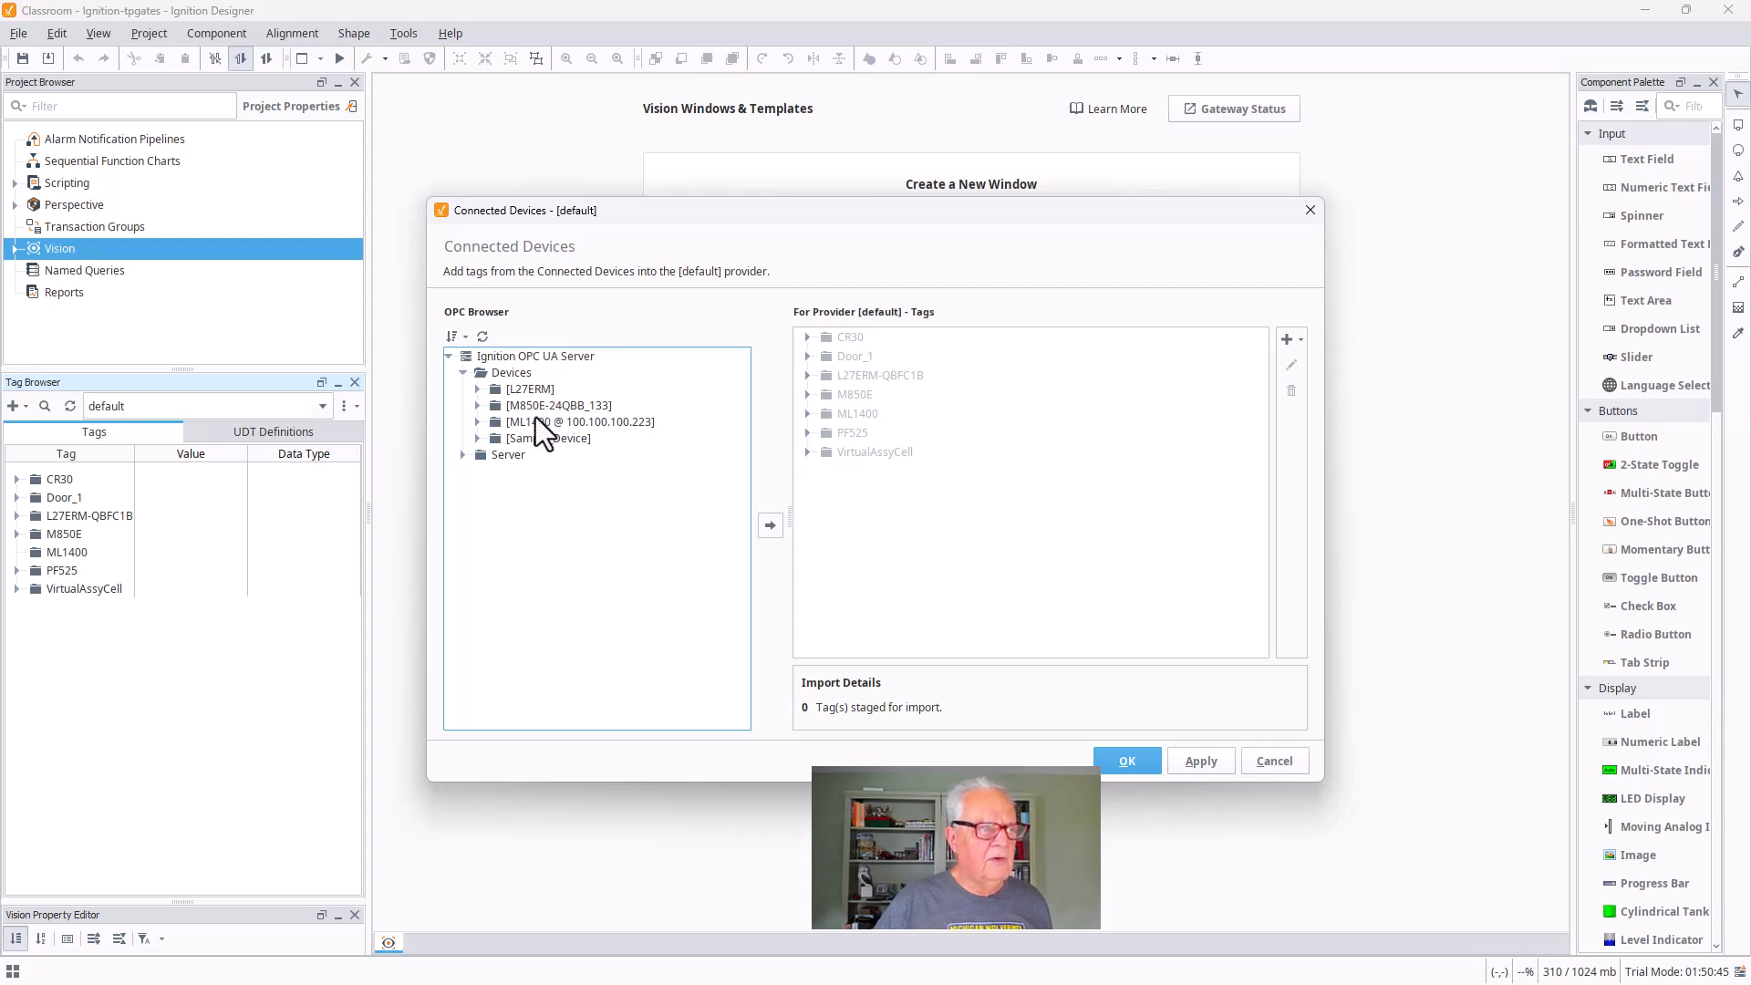
left_click(477, 422)
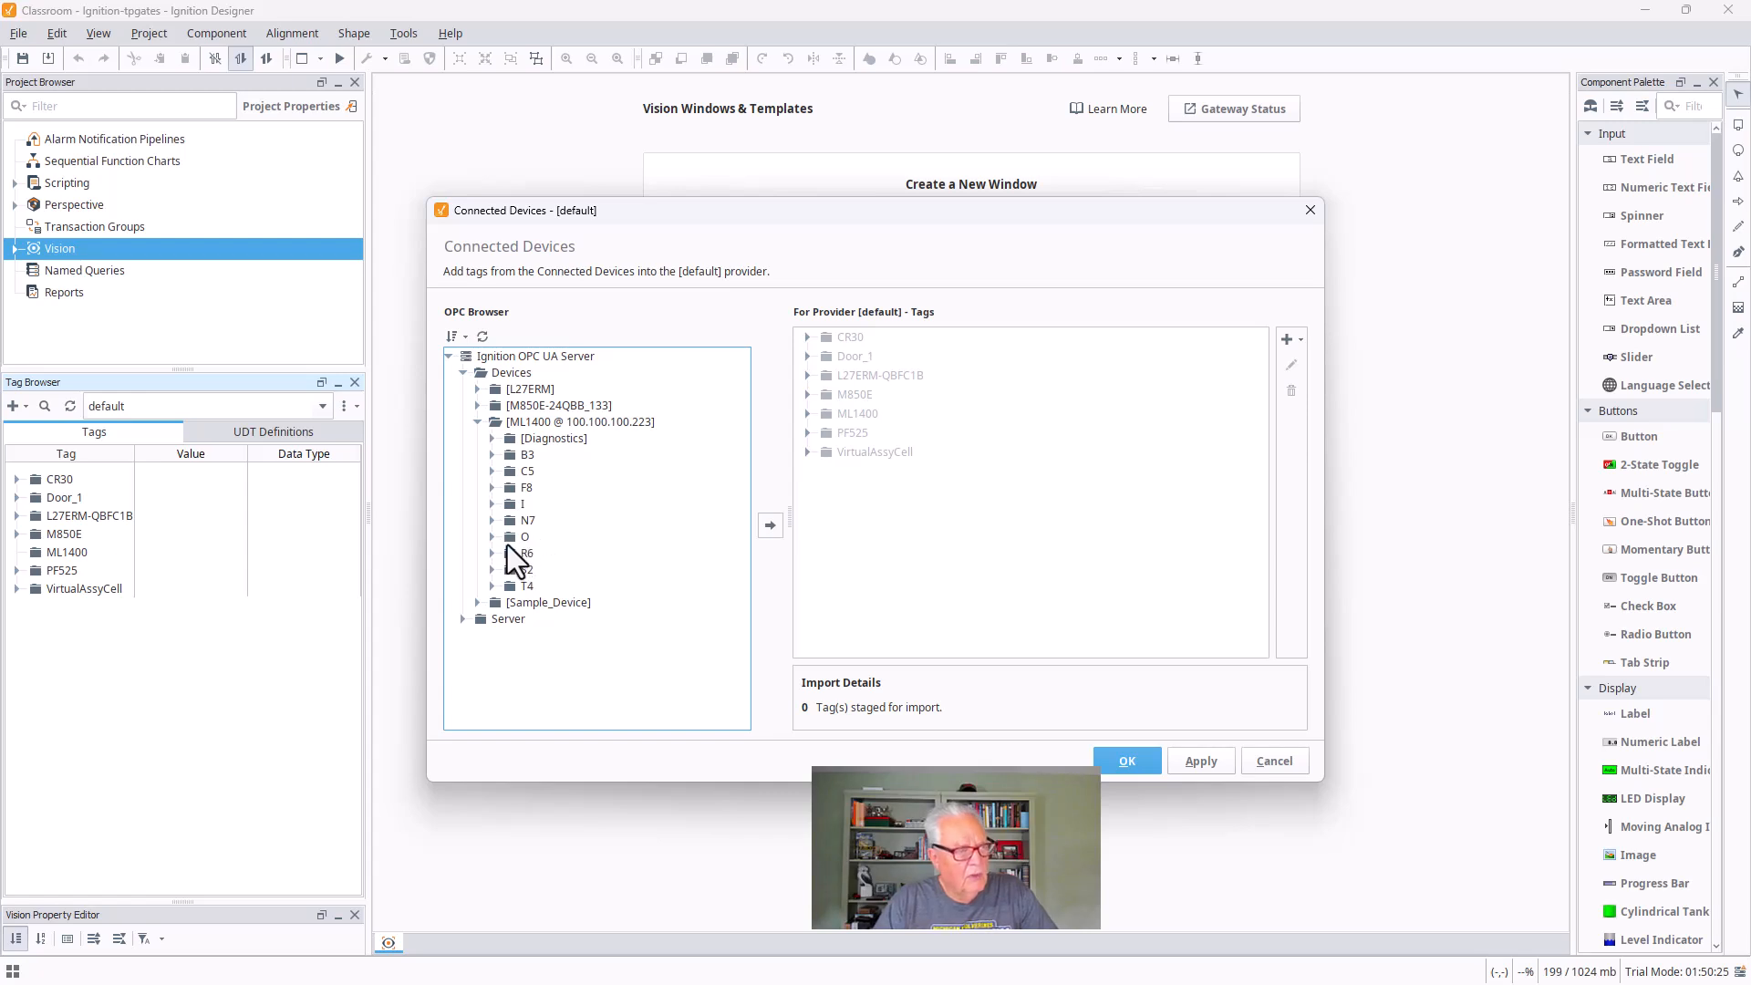
Import bit B3:0/0 from the ML1400's B3 file into the default tag provider
left_click(491, 454)
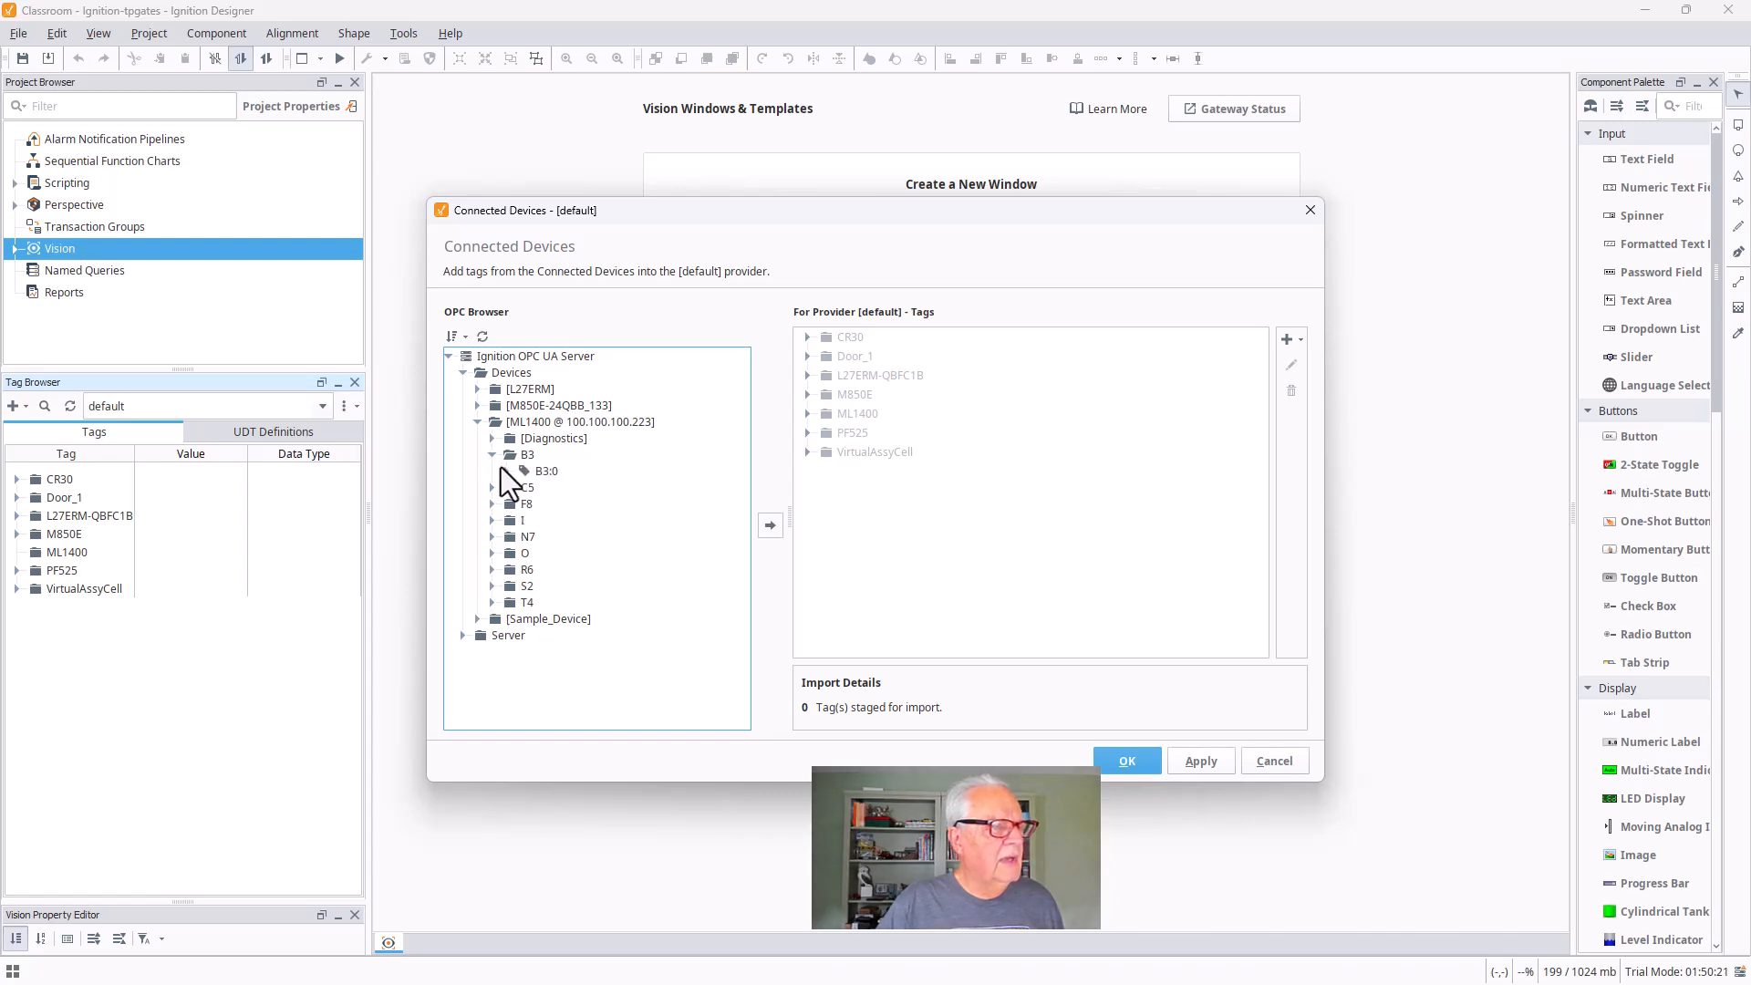
left_click(506, 471)
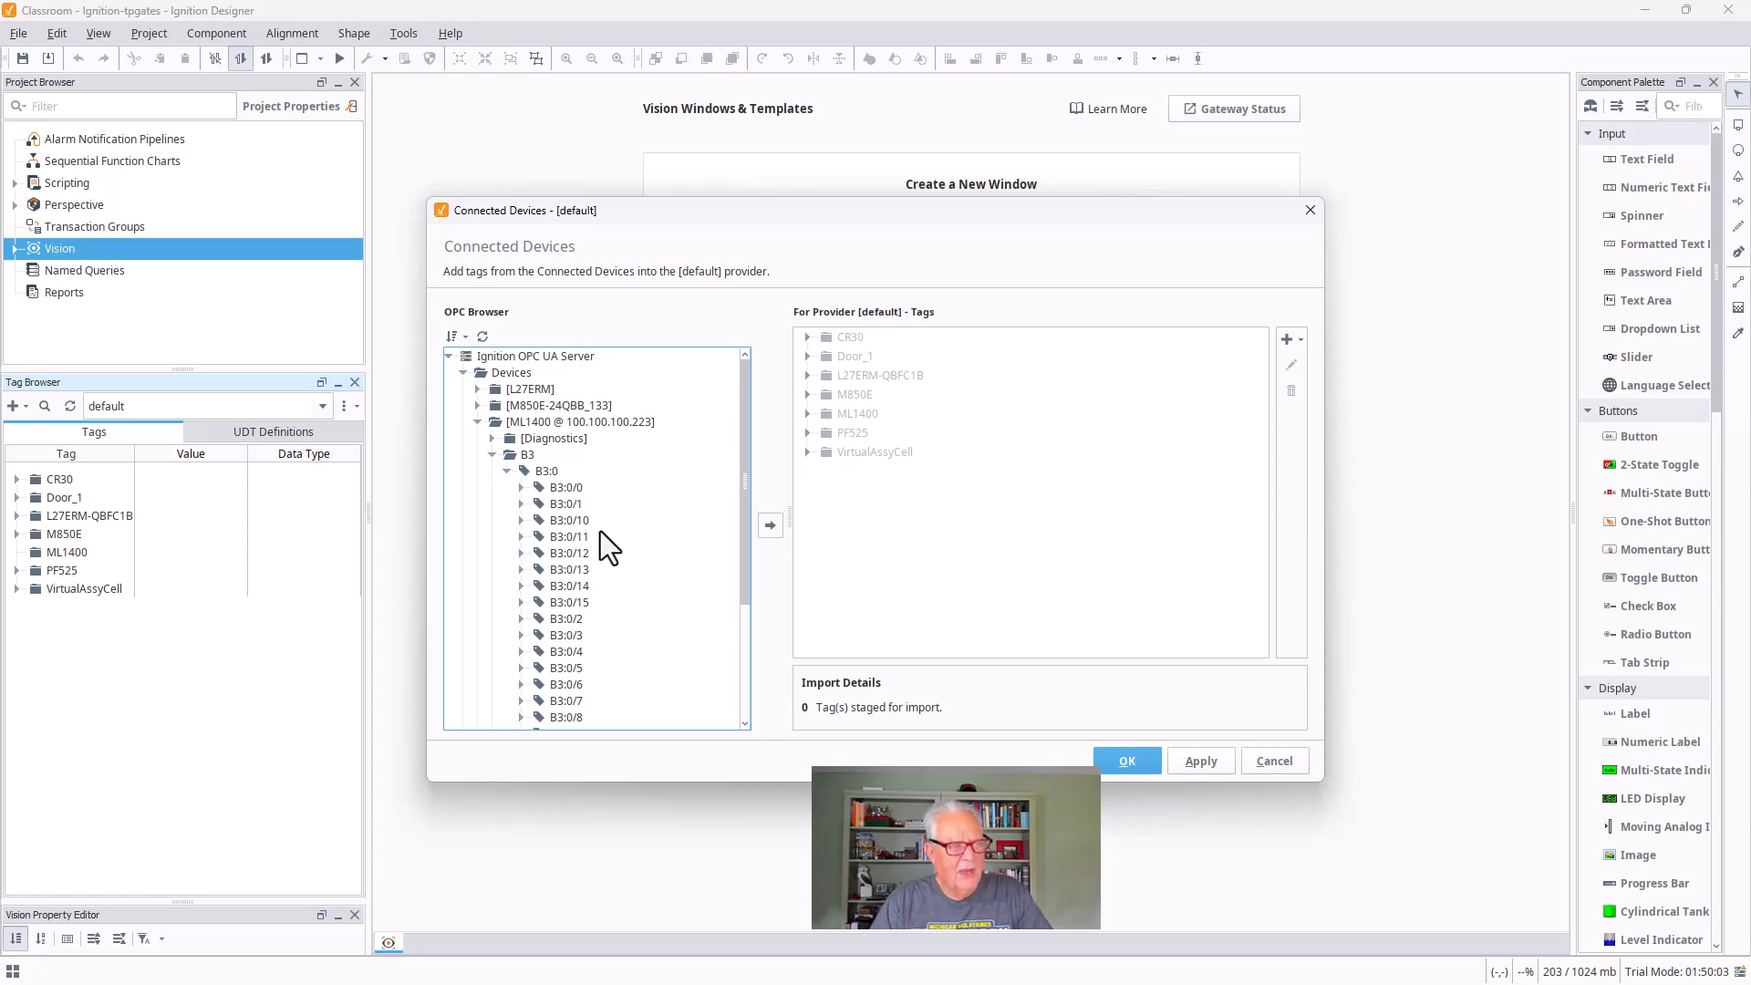
left_click(567, 488)
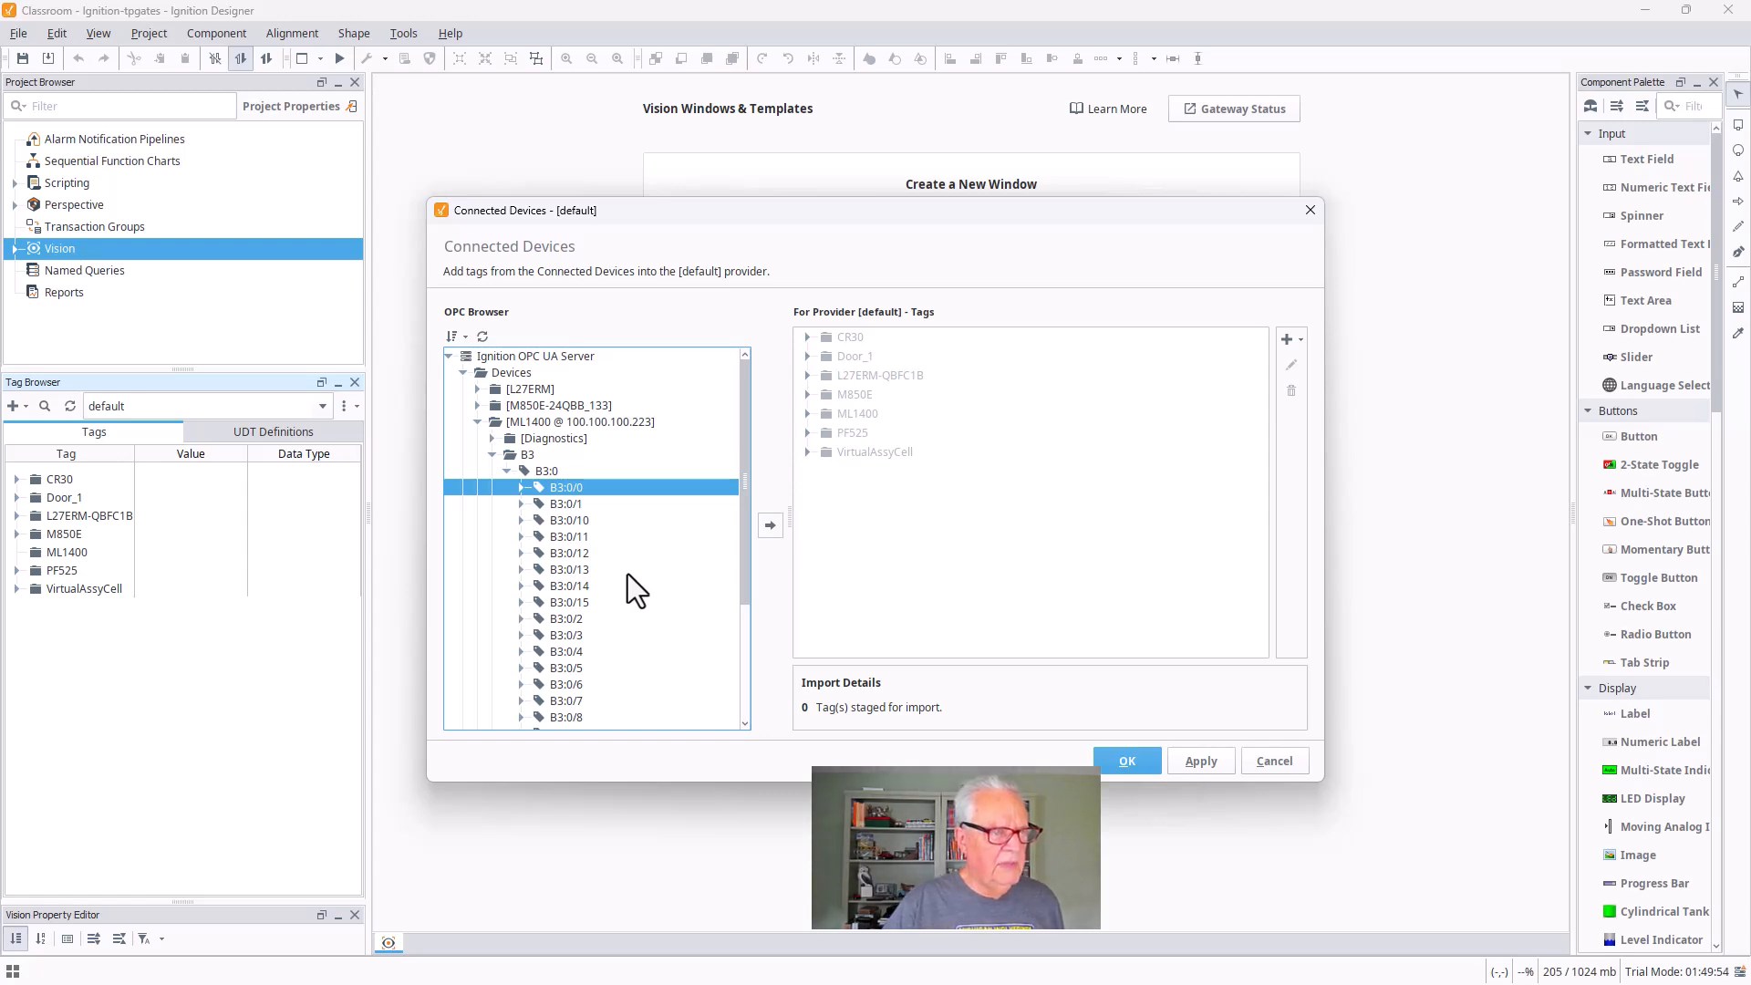
left_click(770, 525)
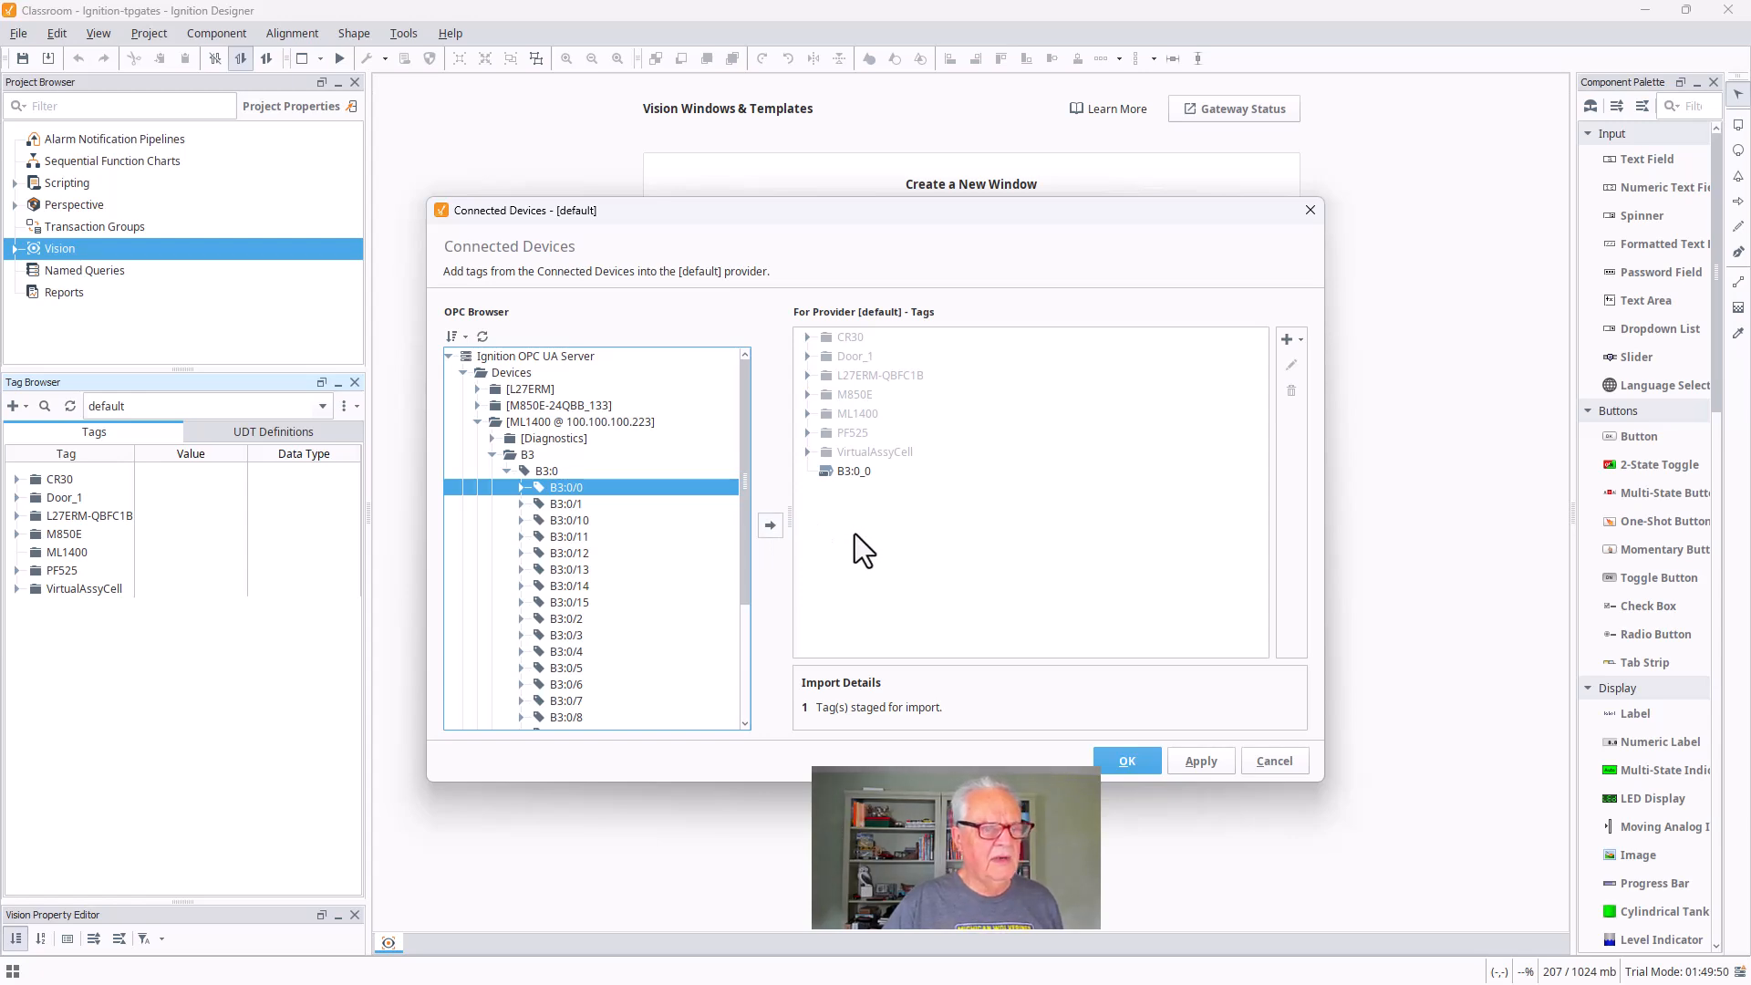
left_click(1183, 753)
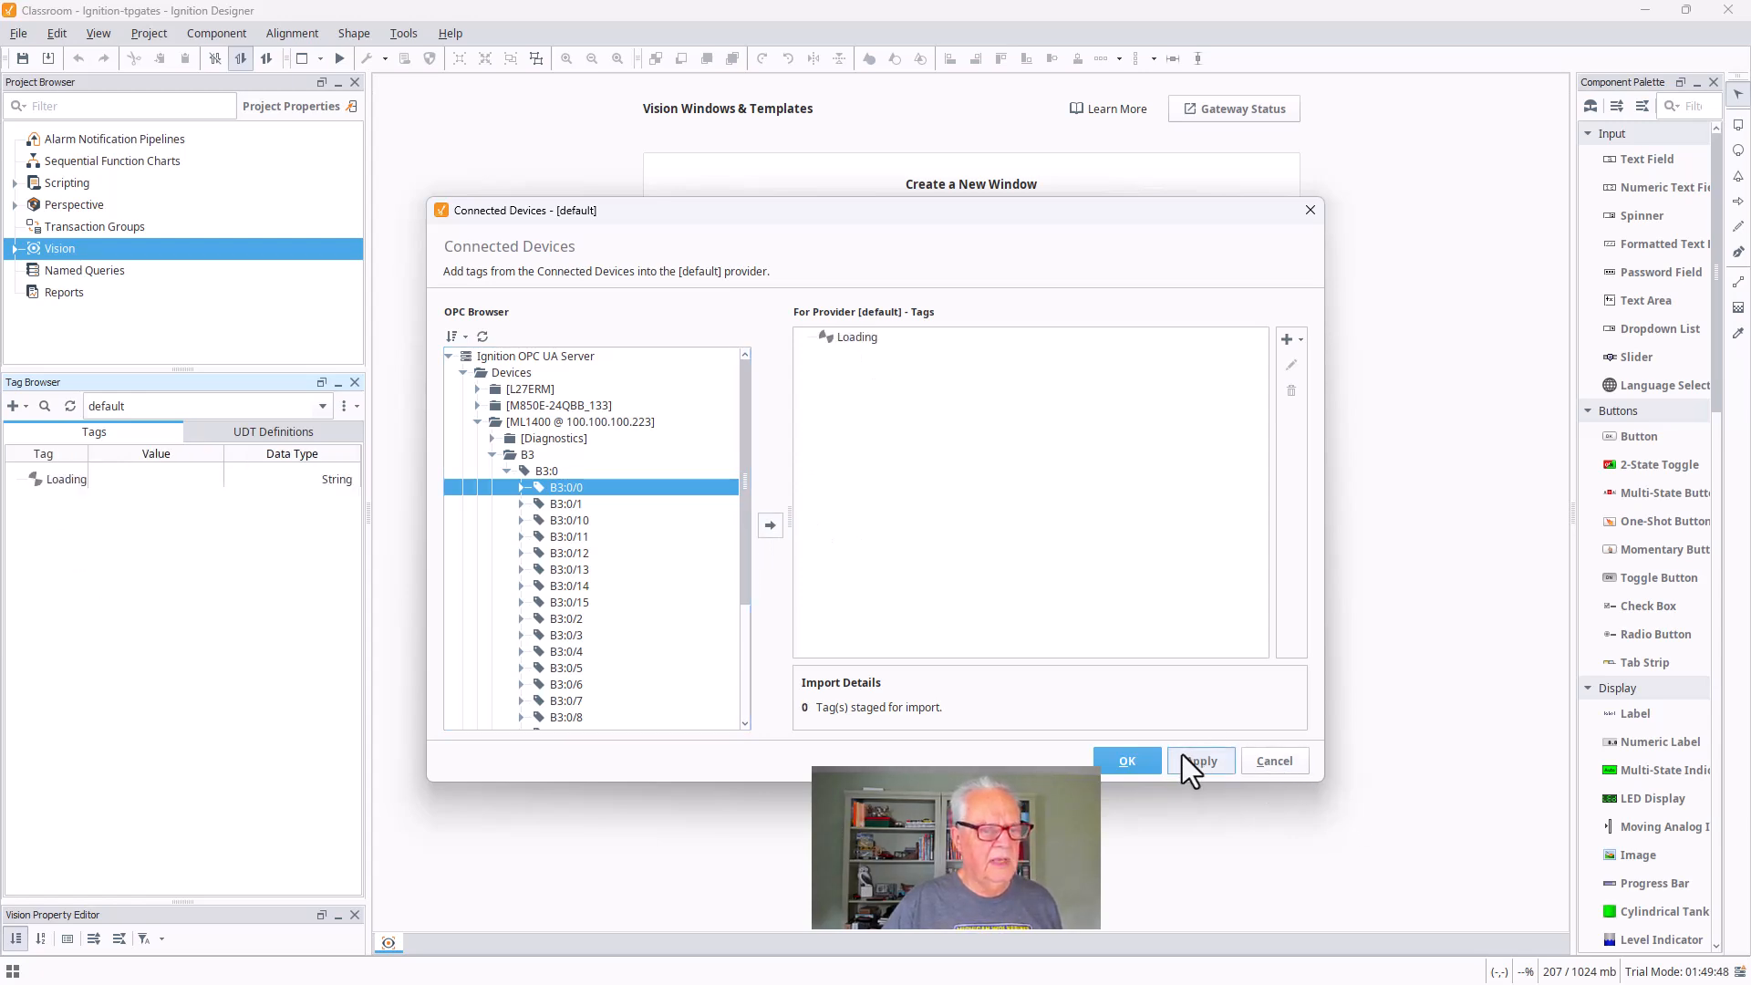
left_click(1131, 761)
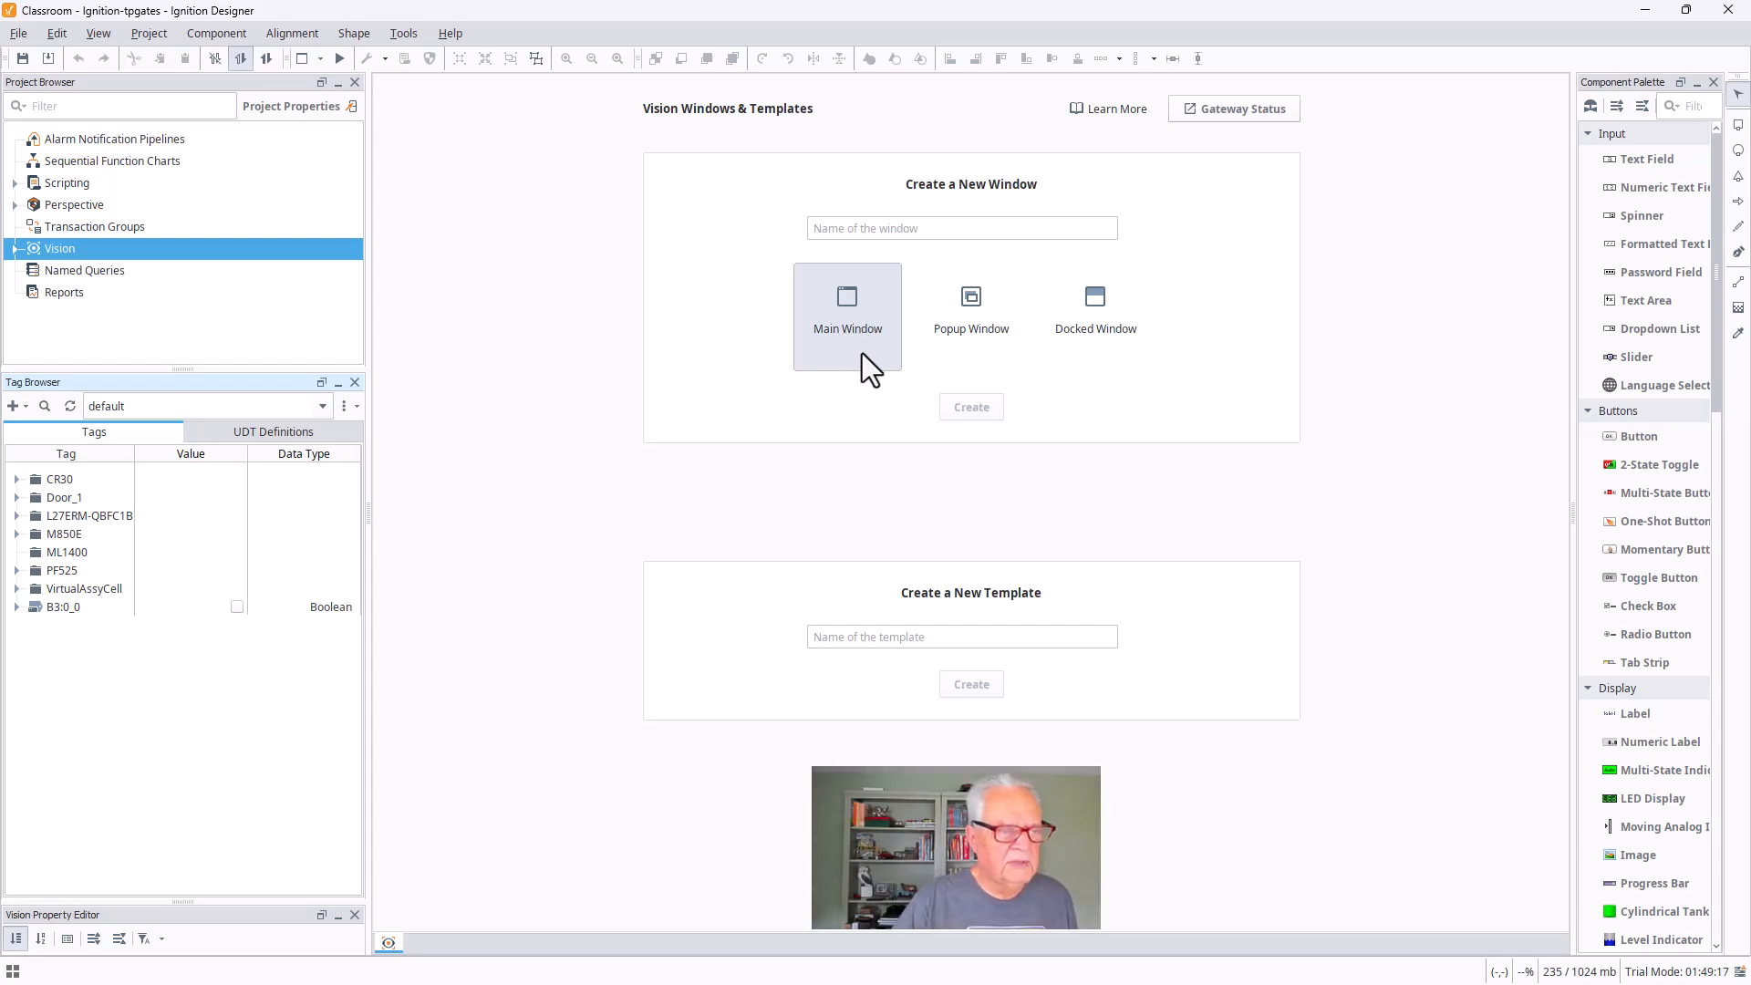
Create a Vision main window named 1st_Window
left_click(911, 227)
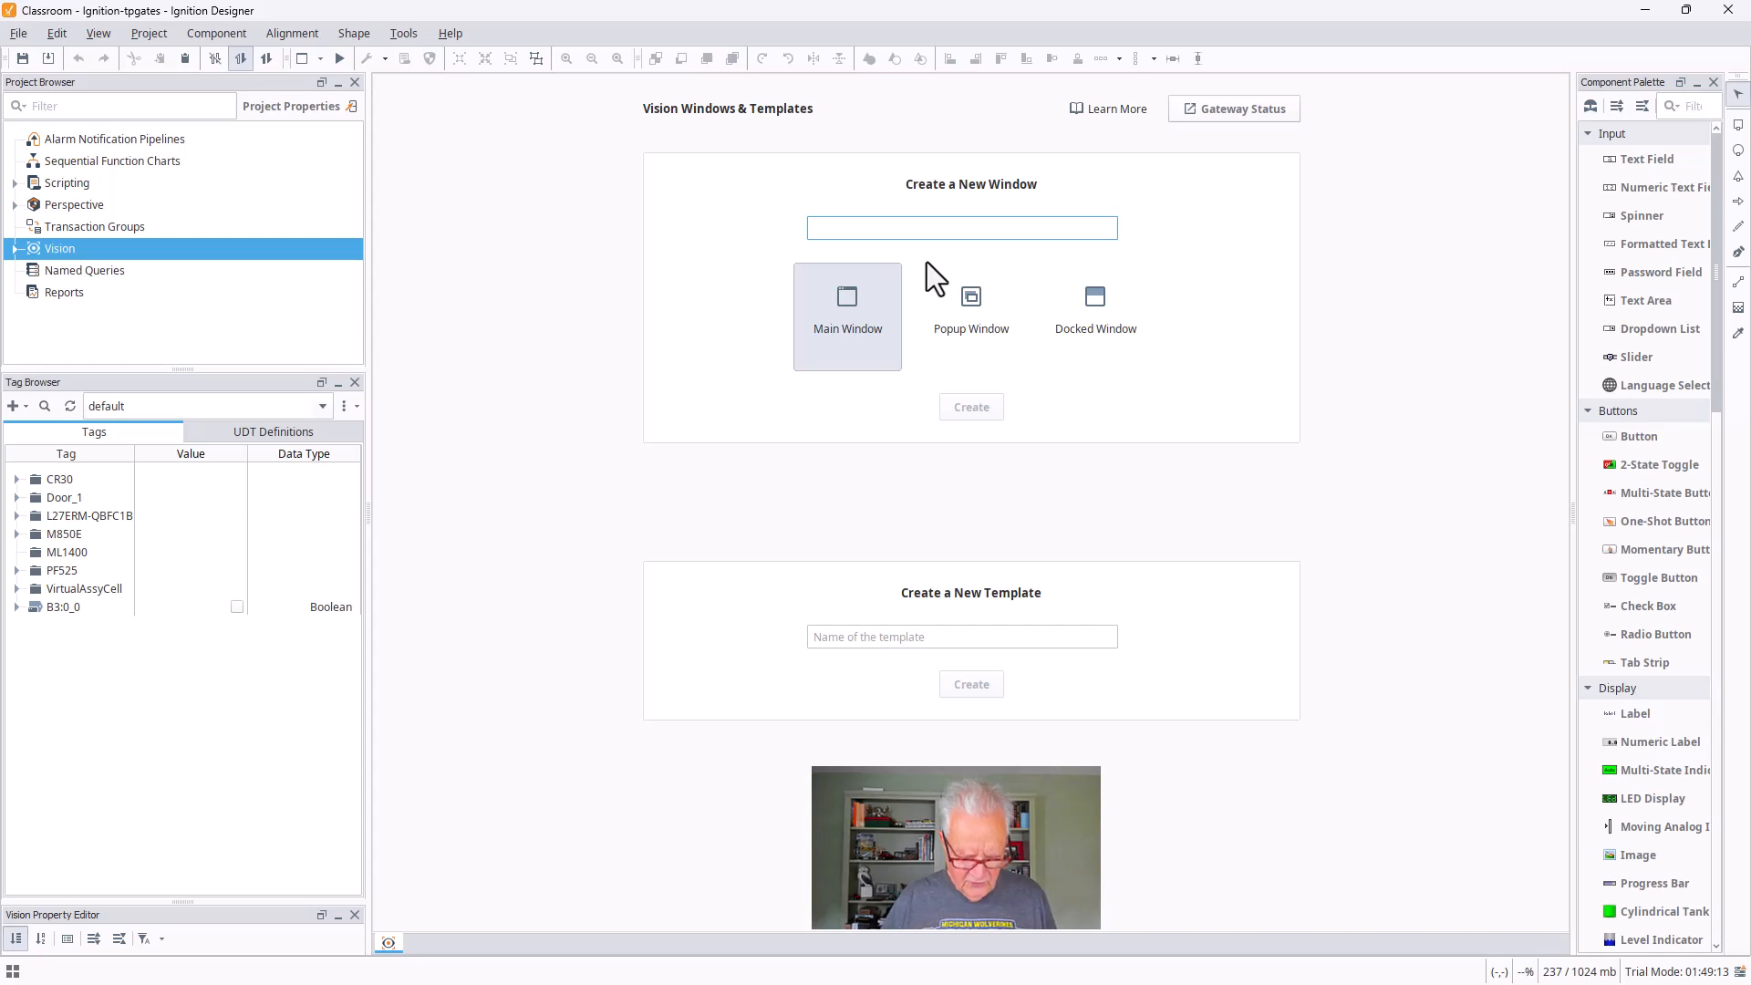
type("1st_Window")
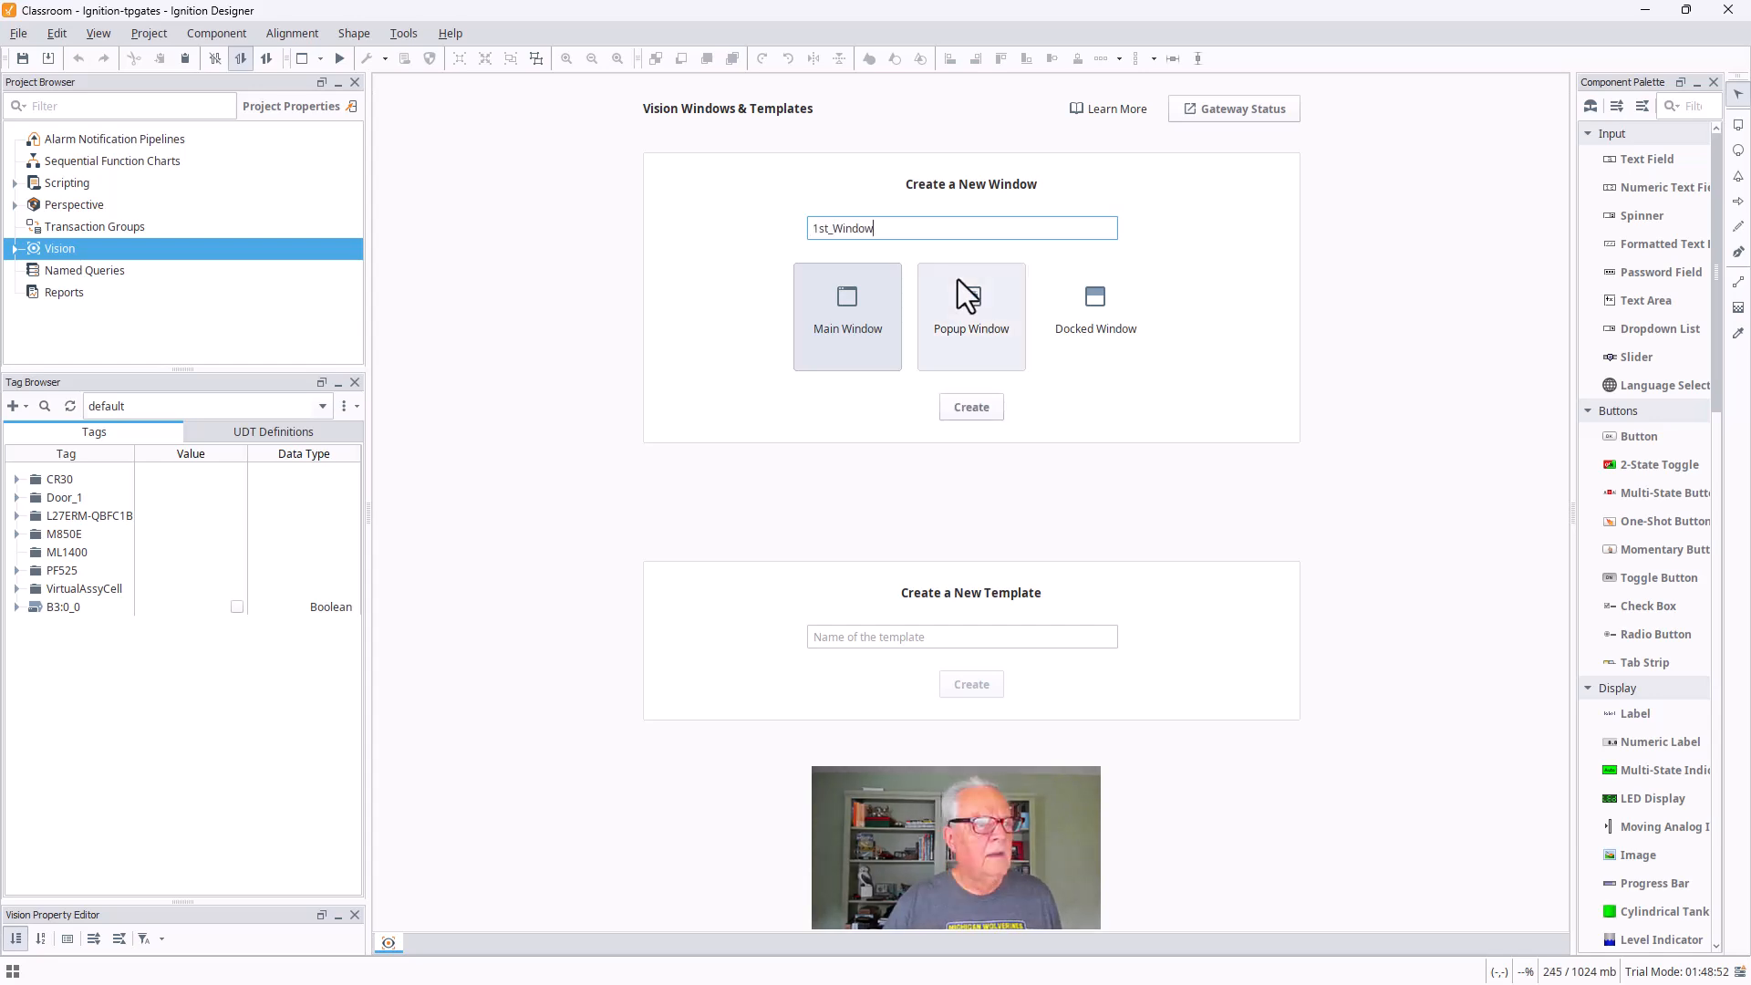
left_click(960, 413)
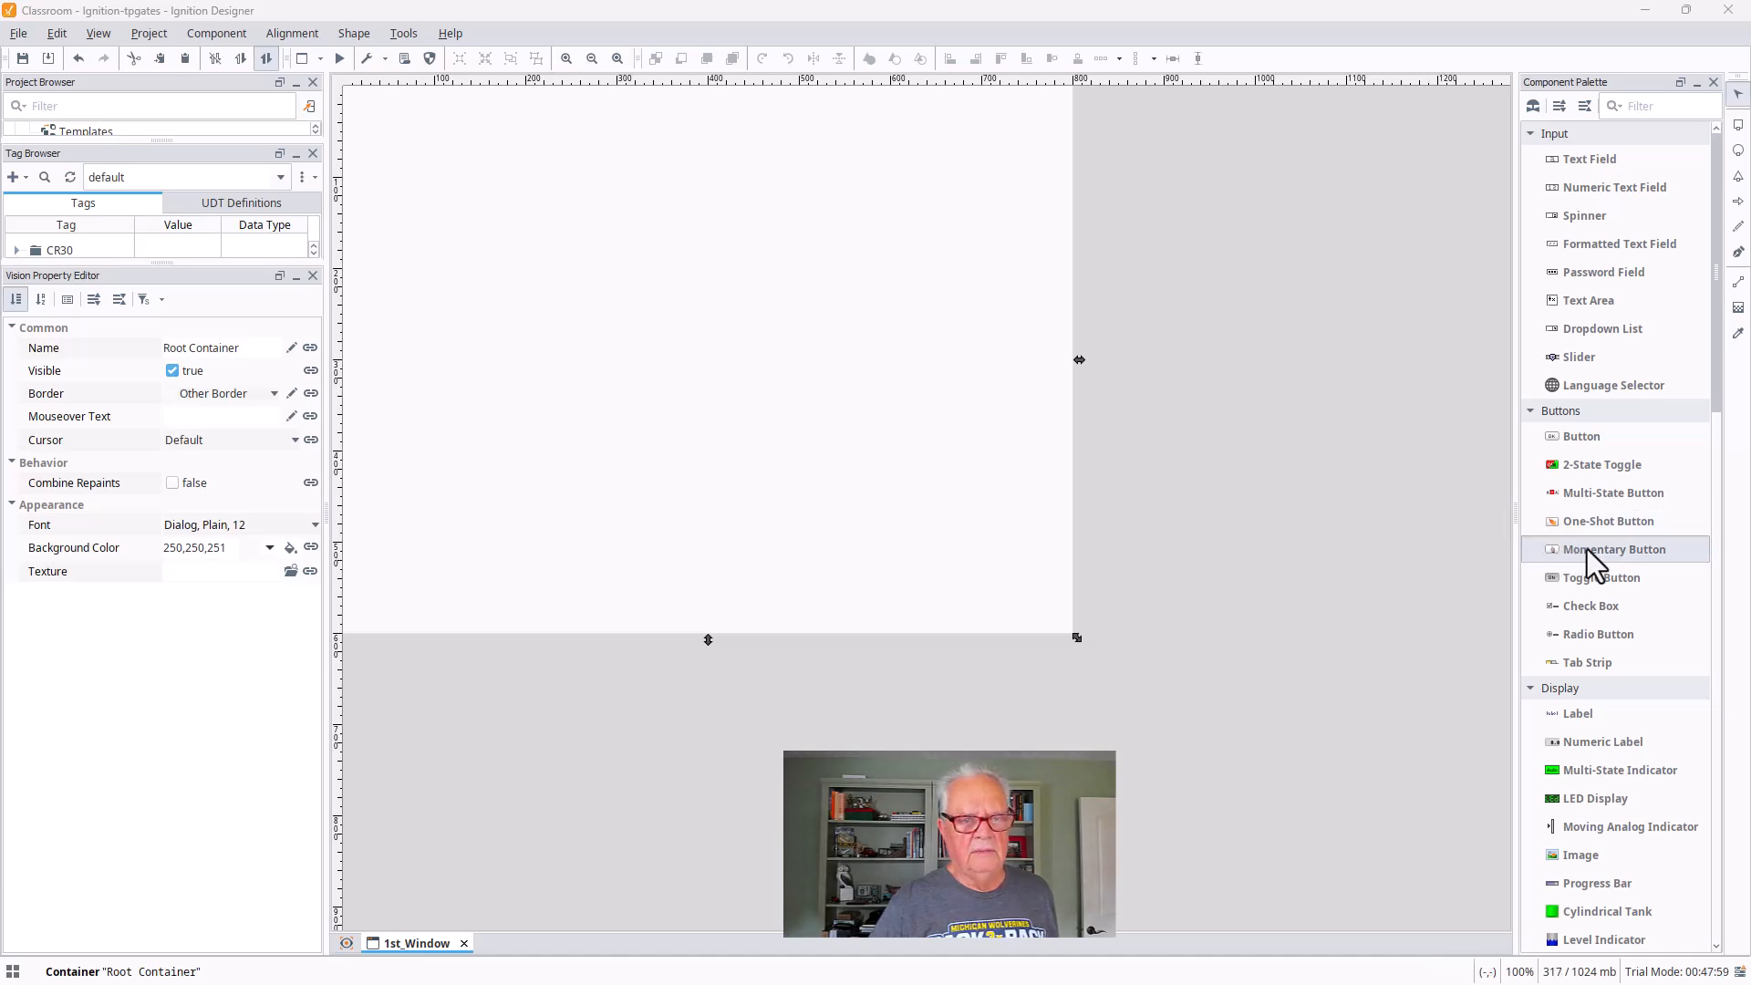
Add a Momentary Button to 1st_Window at about (325, 180) and set its size to 150 by 50
left_click_drag(1587, 549, 640, 250)
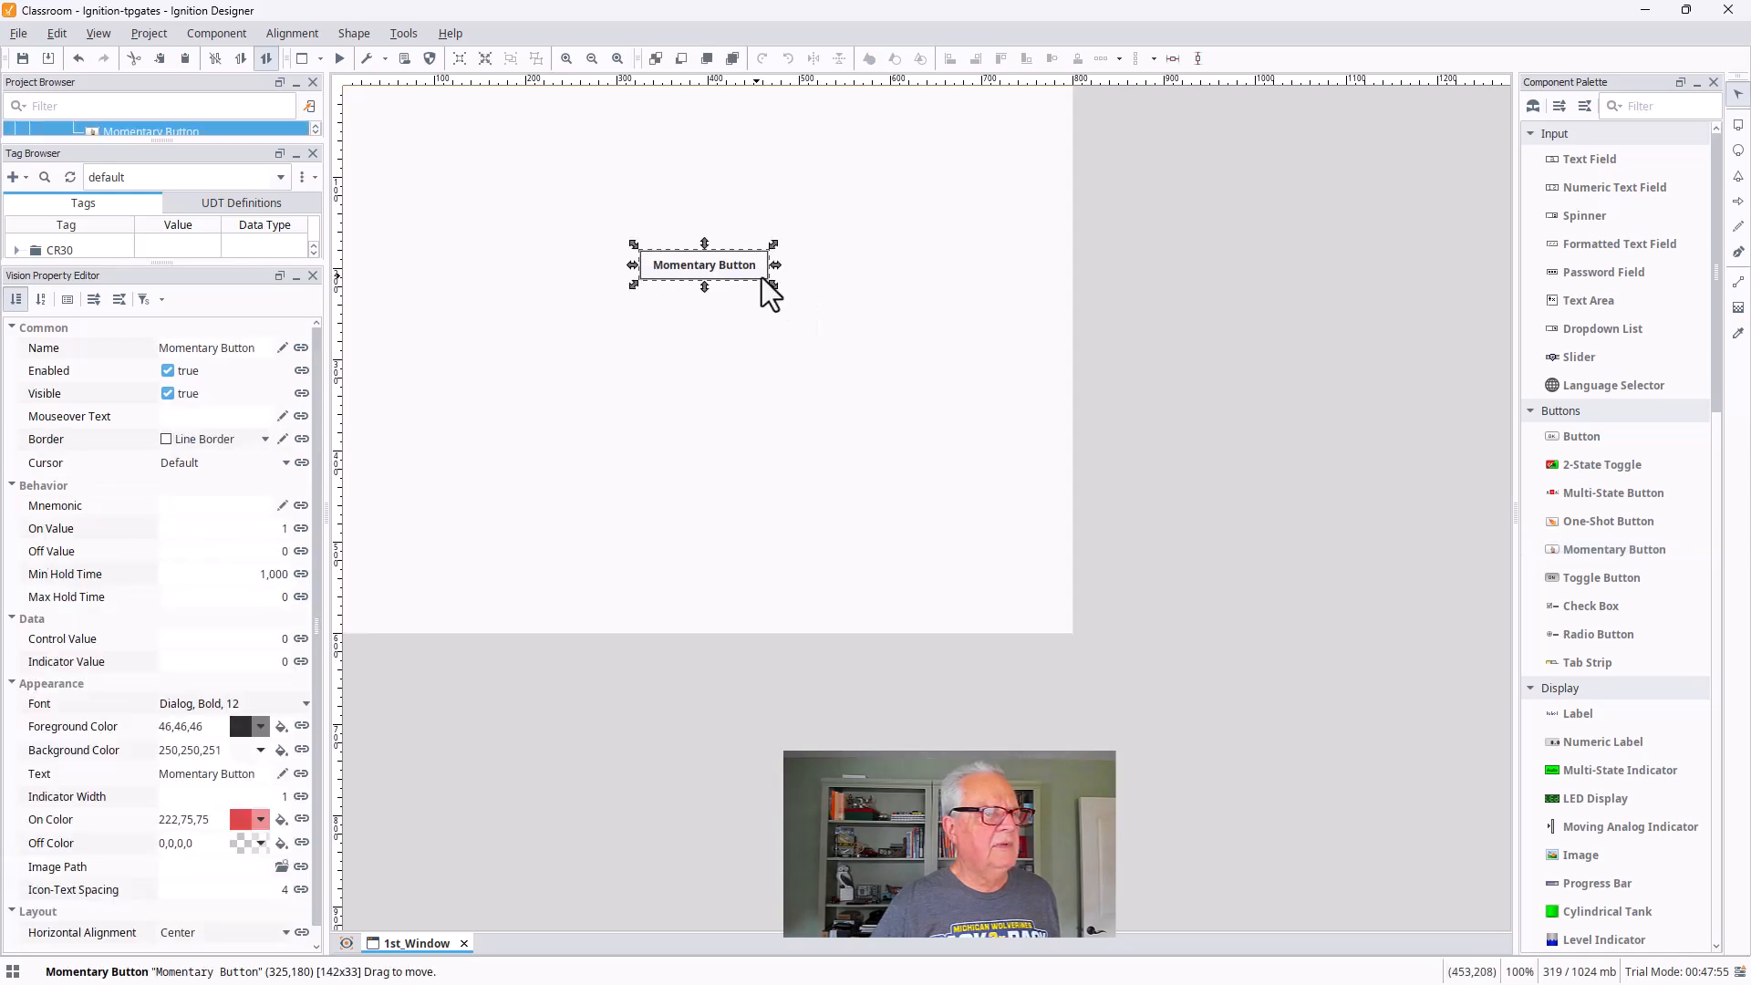
right_click(729, 263)
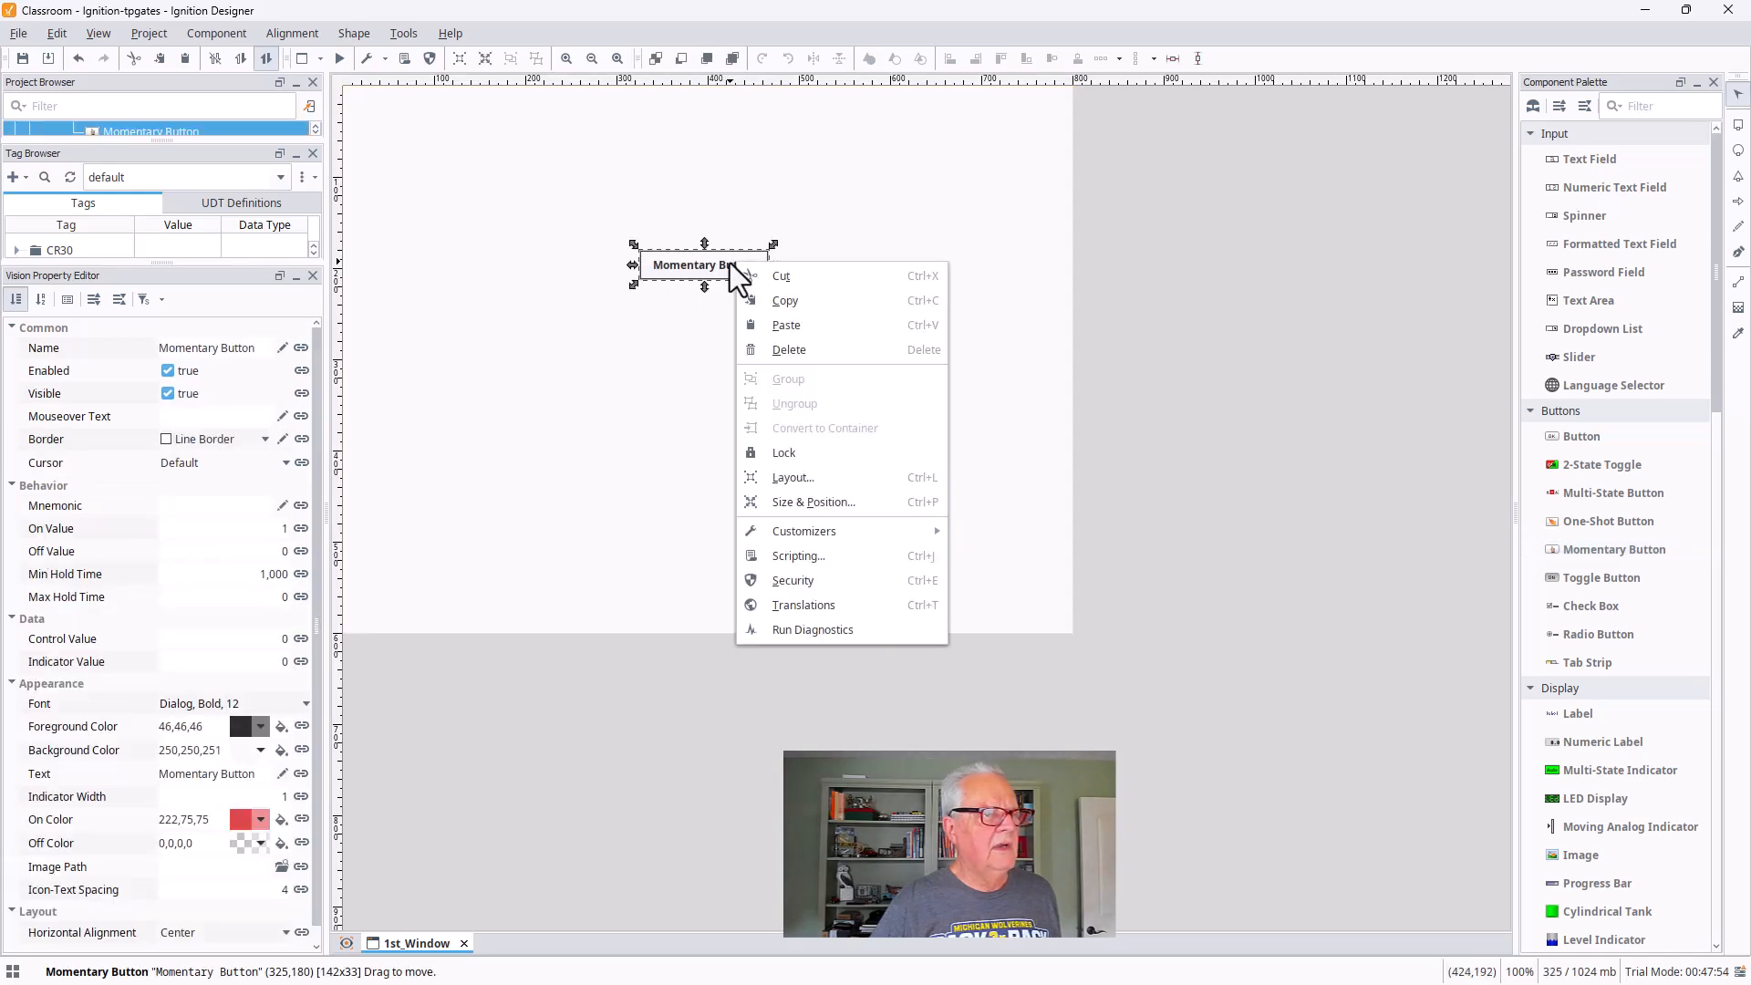
left_click(791, 503)
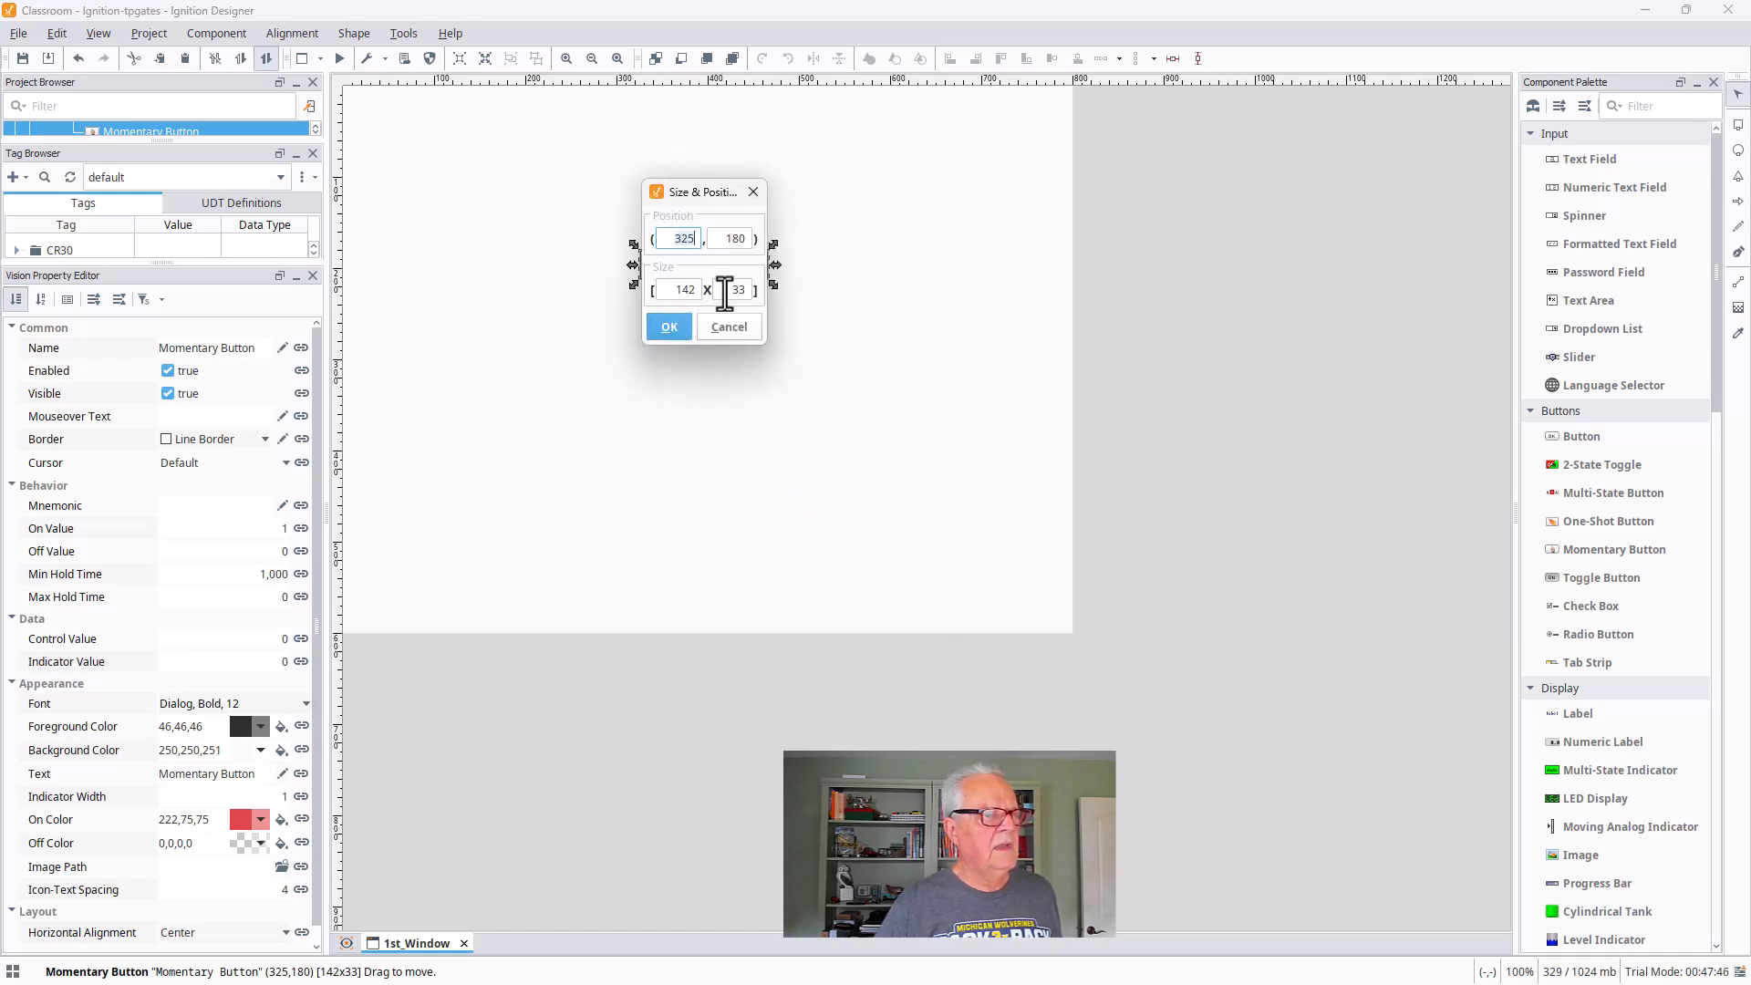
left_click(744, 290)
key("BackSpace")
key("BackSpace")
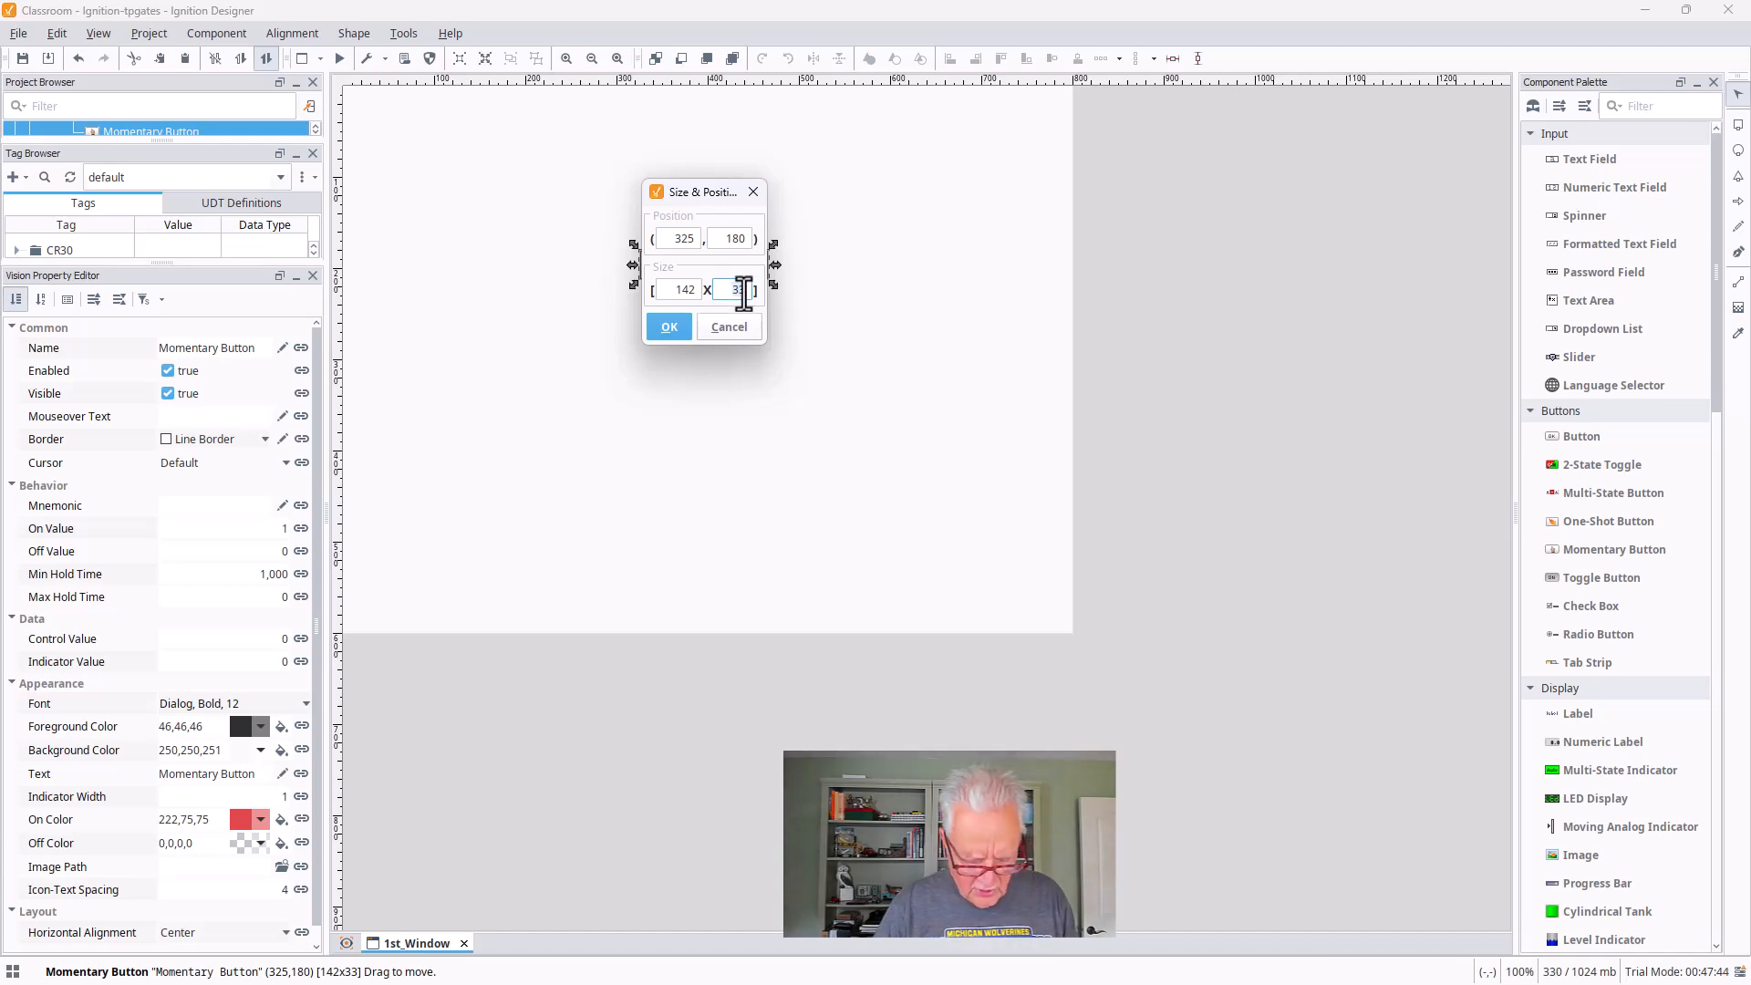
type("50")
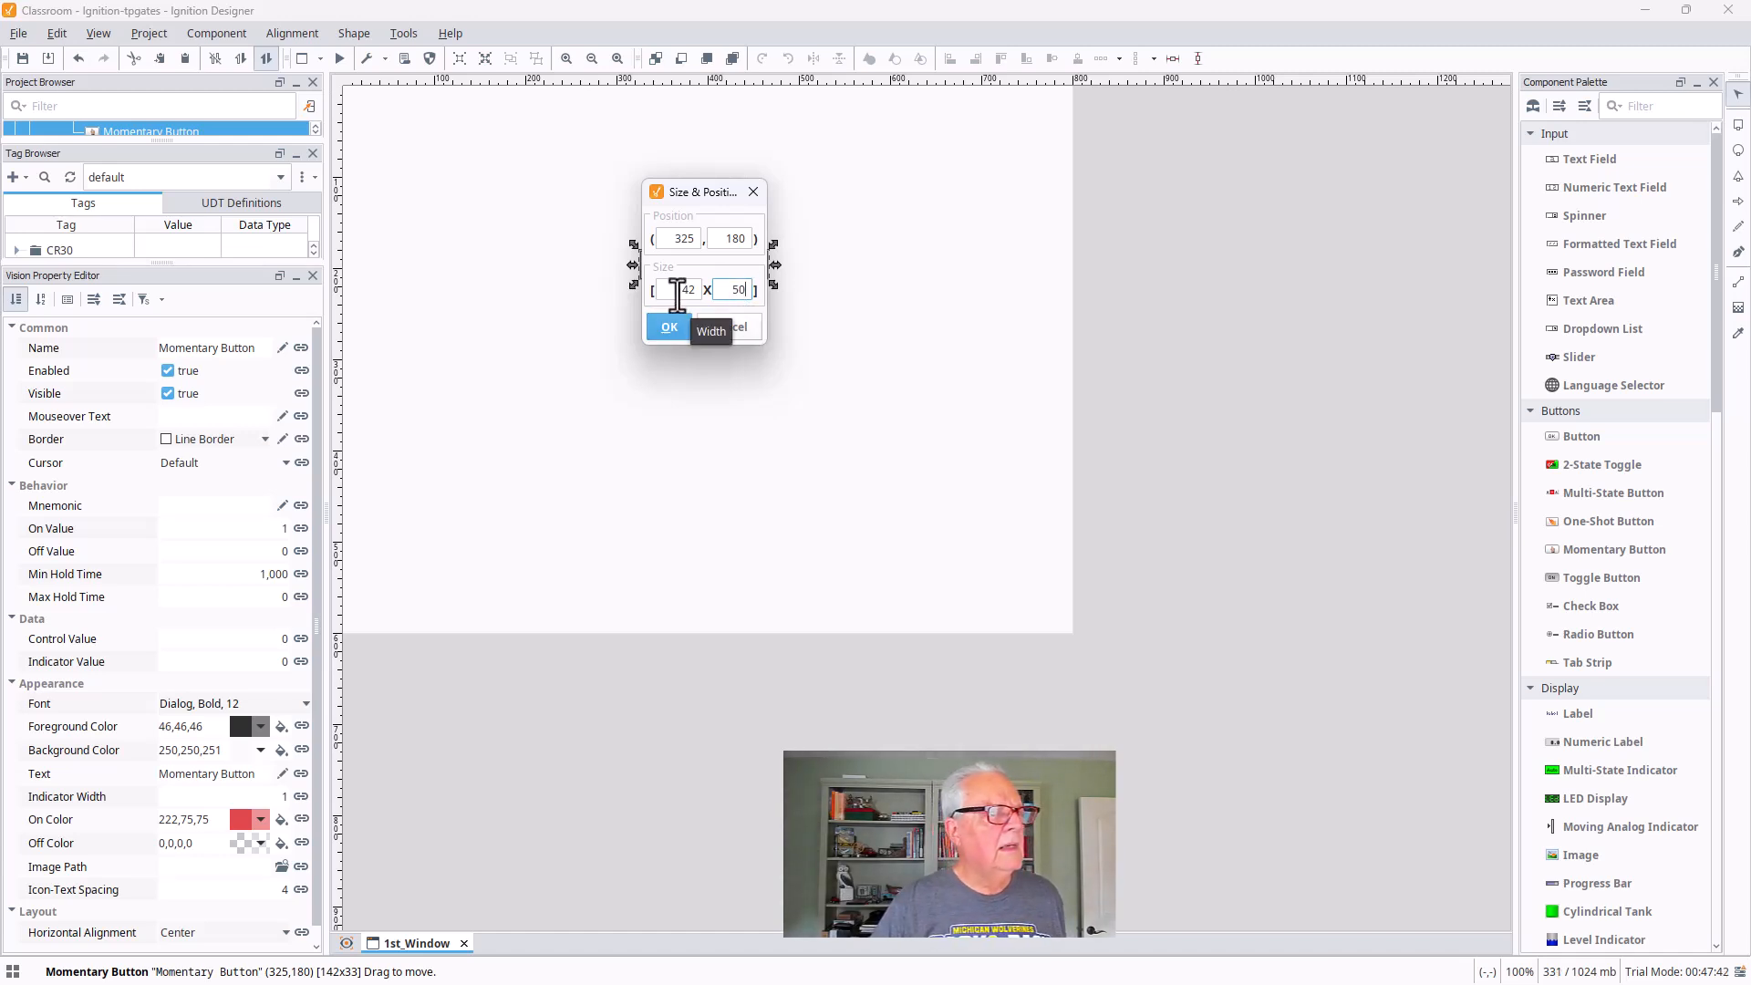
left_click(694, 292)
double_click(697, 290)
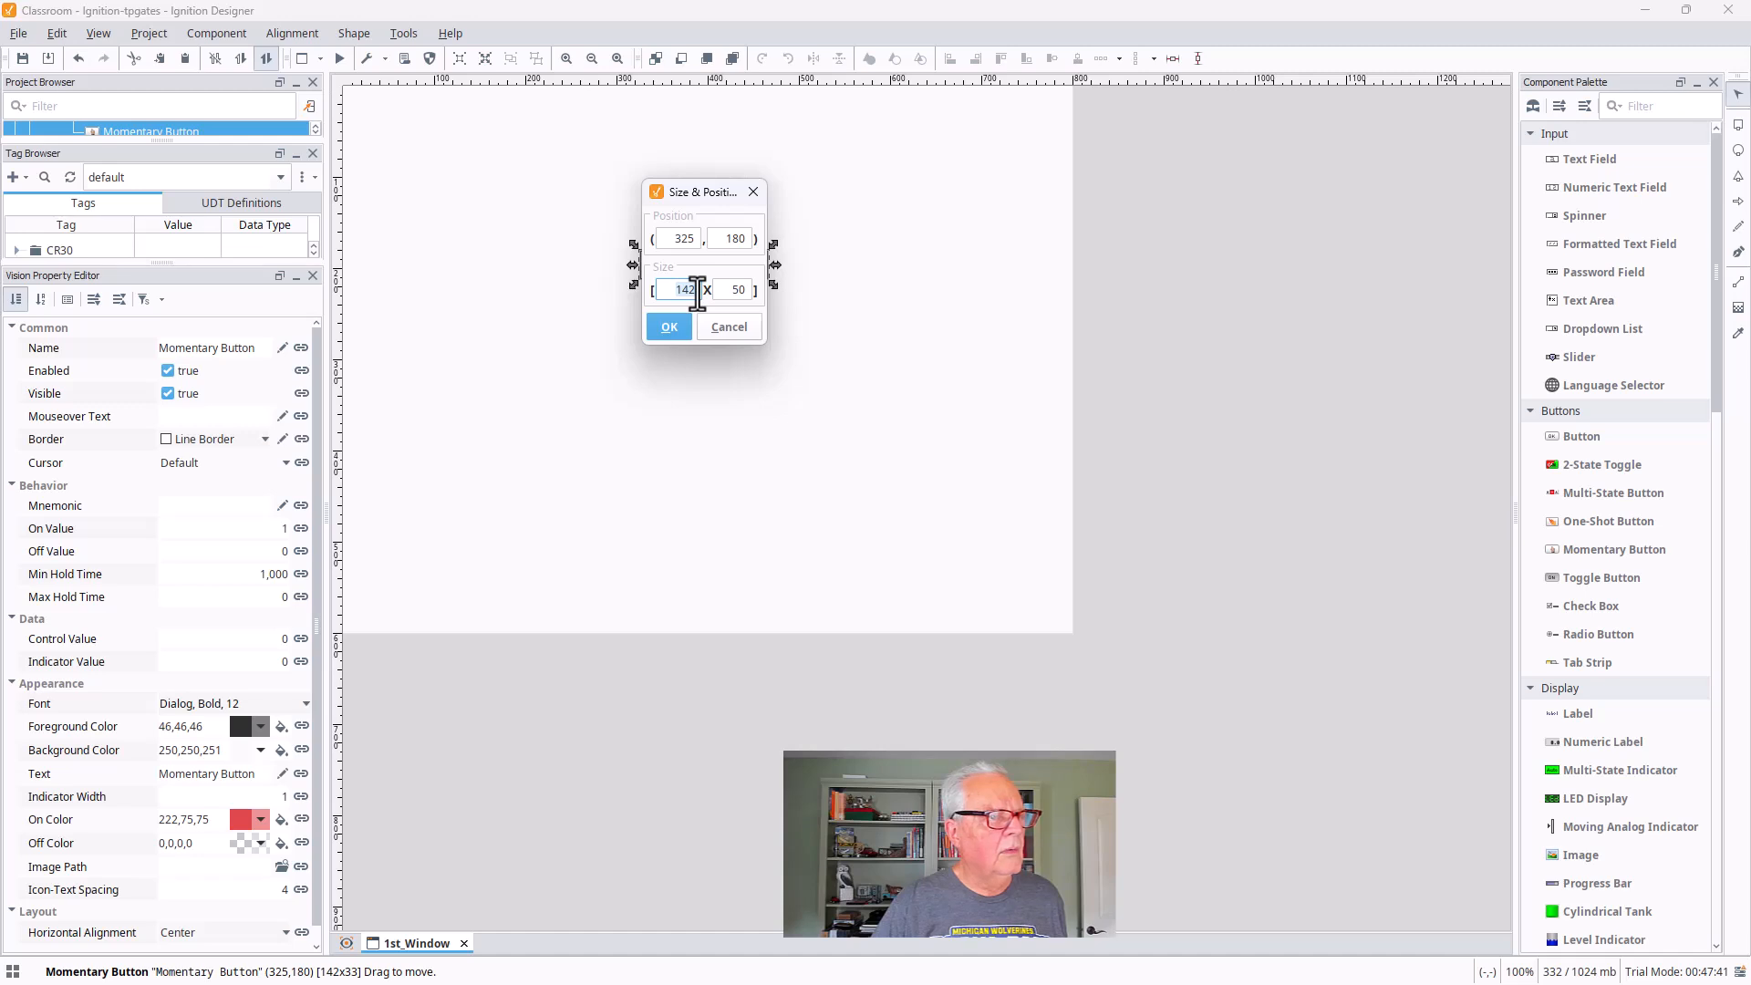
type("1")
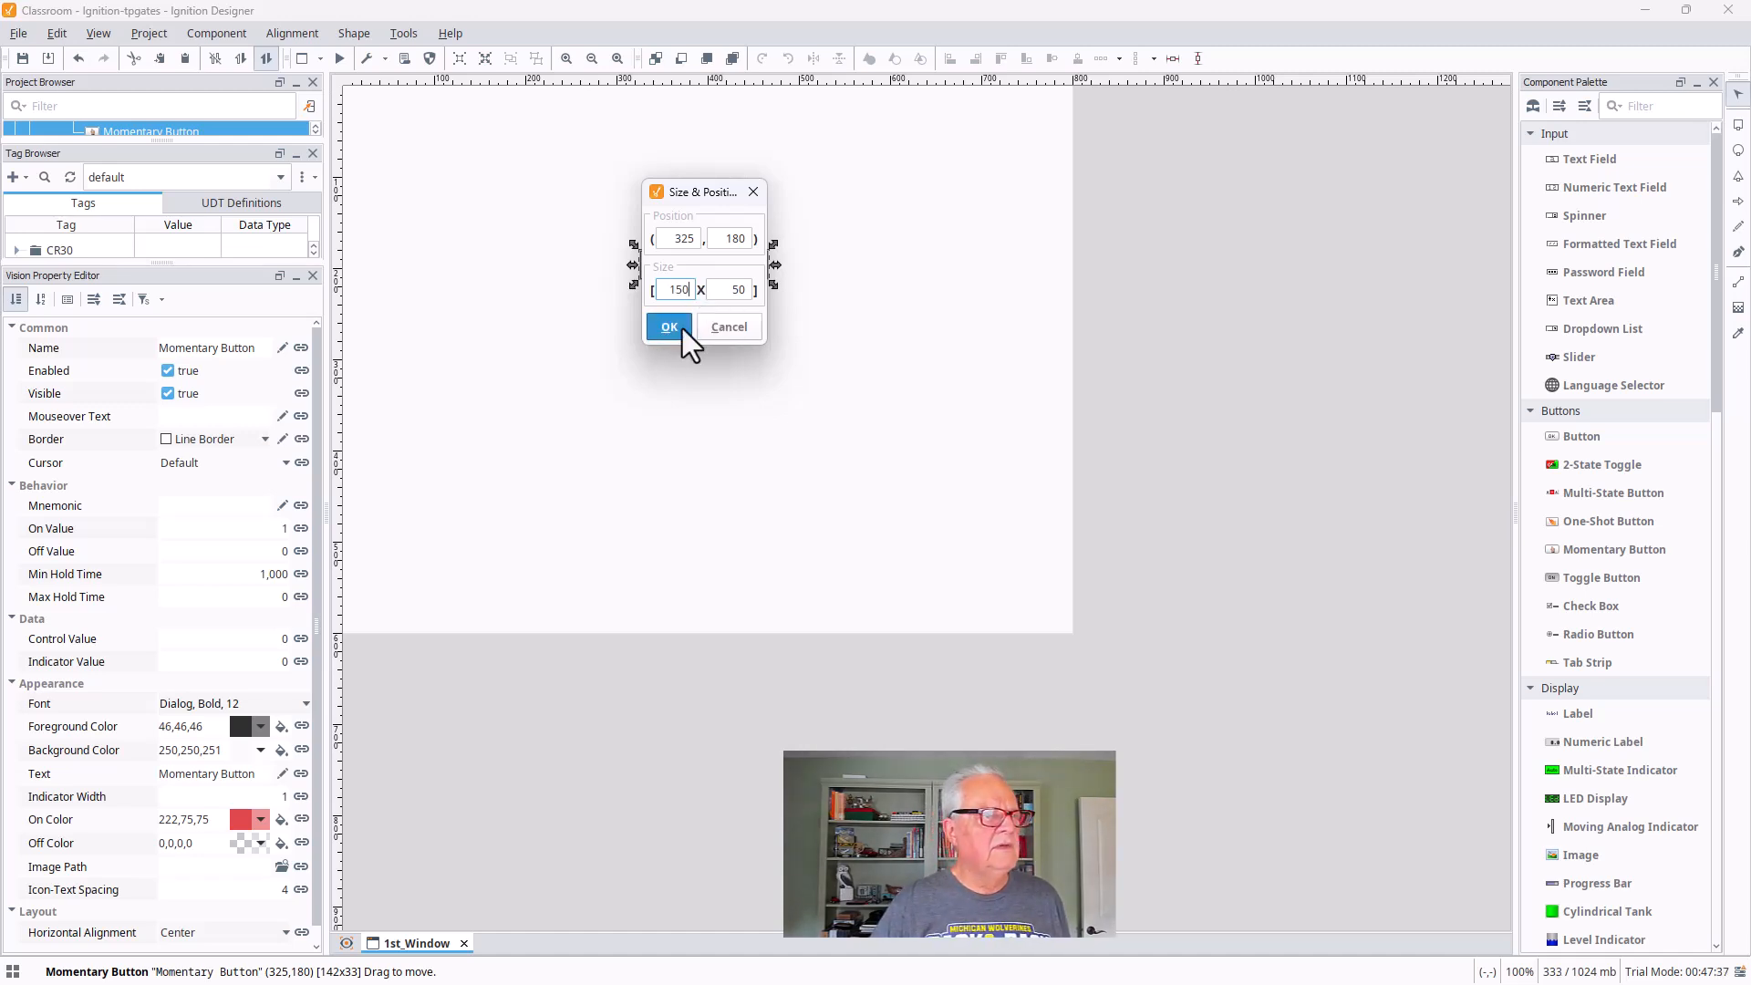
type("50")
left_click(682, 328)
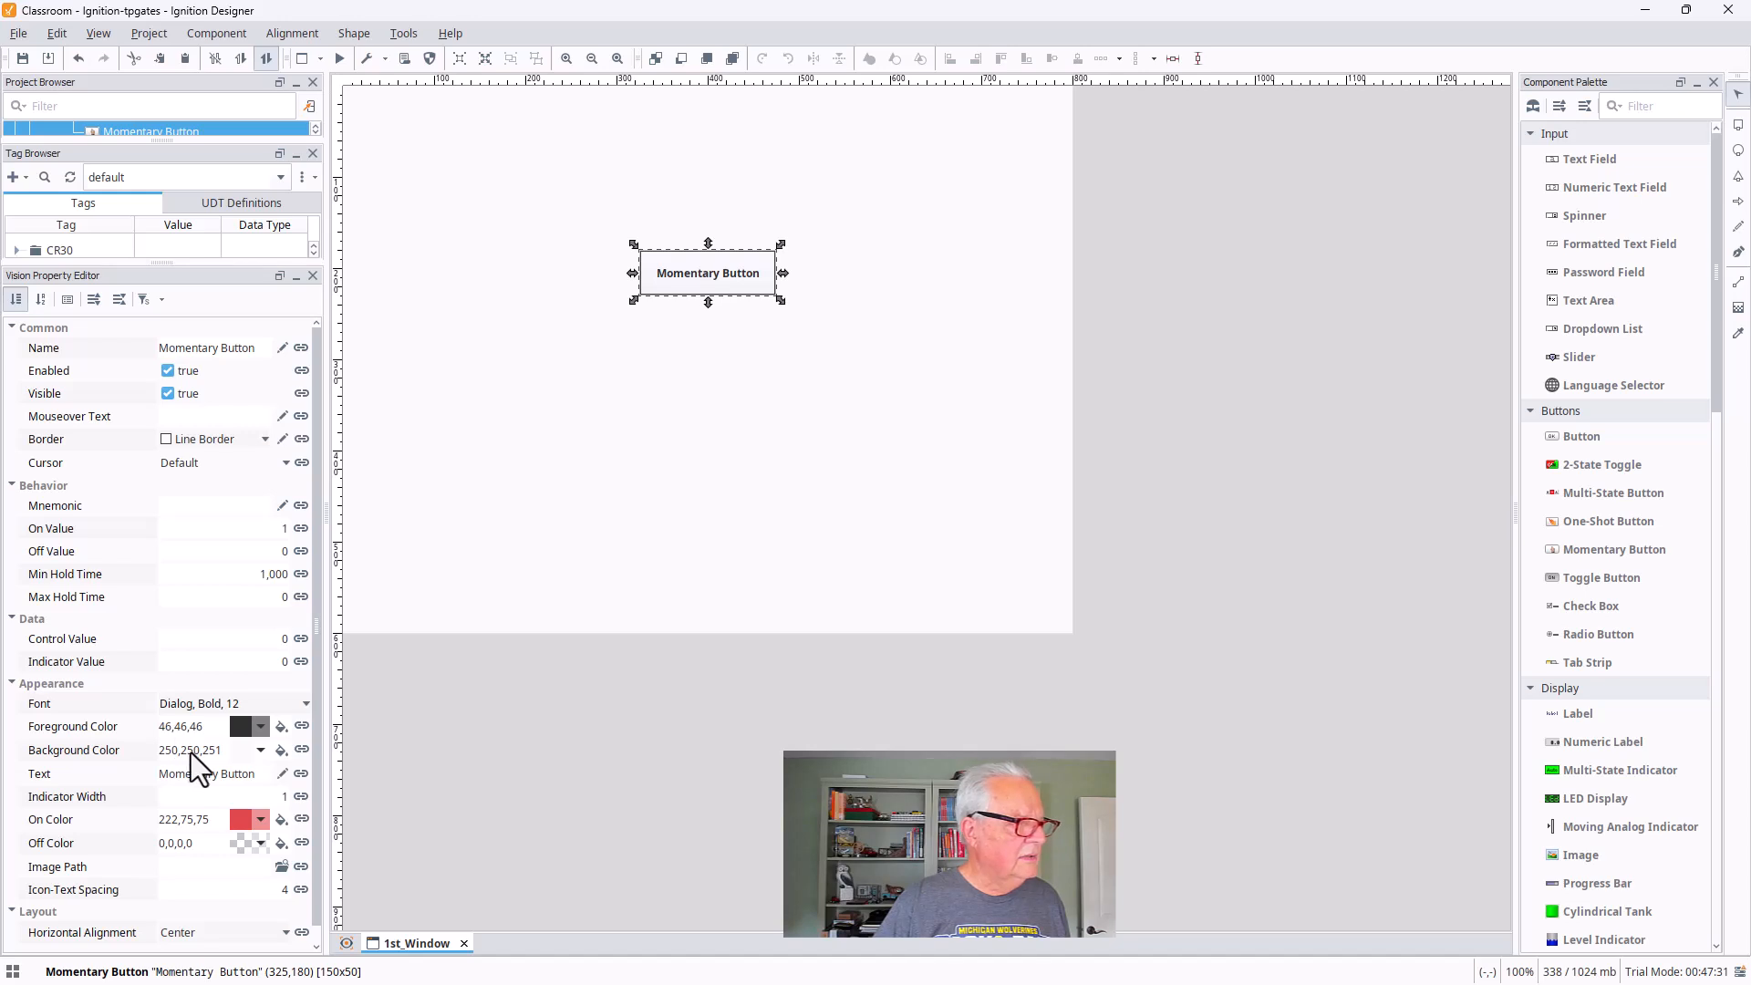
Change the momentary button's displayed text to "Touch Me"
left_click(202, 782)
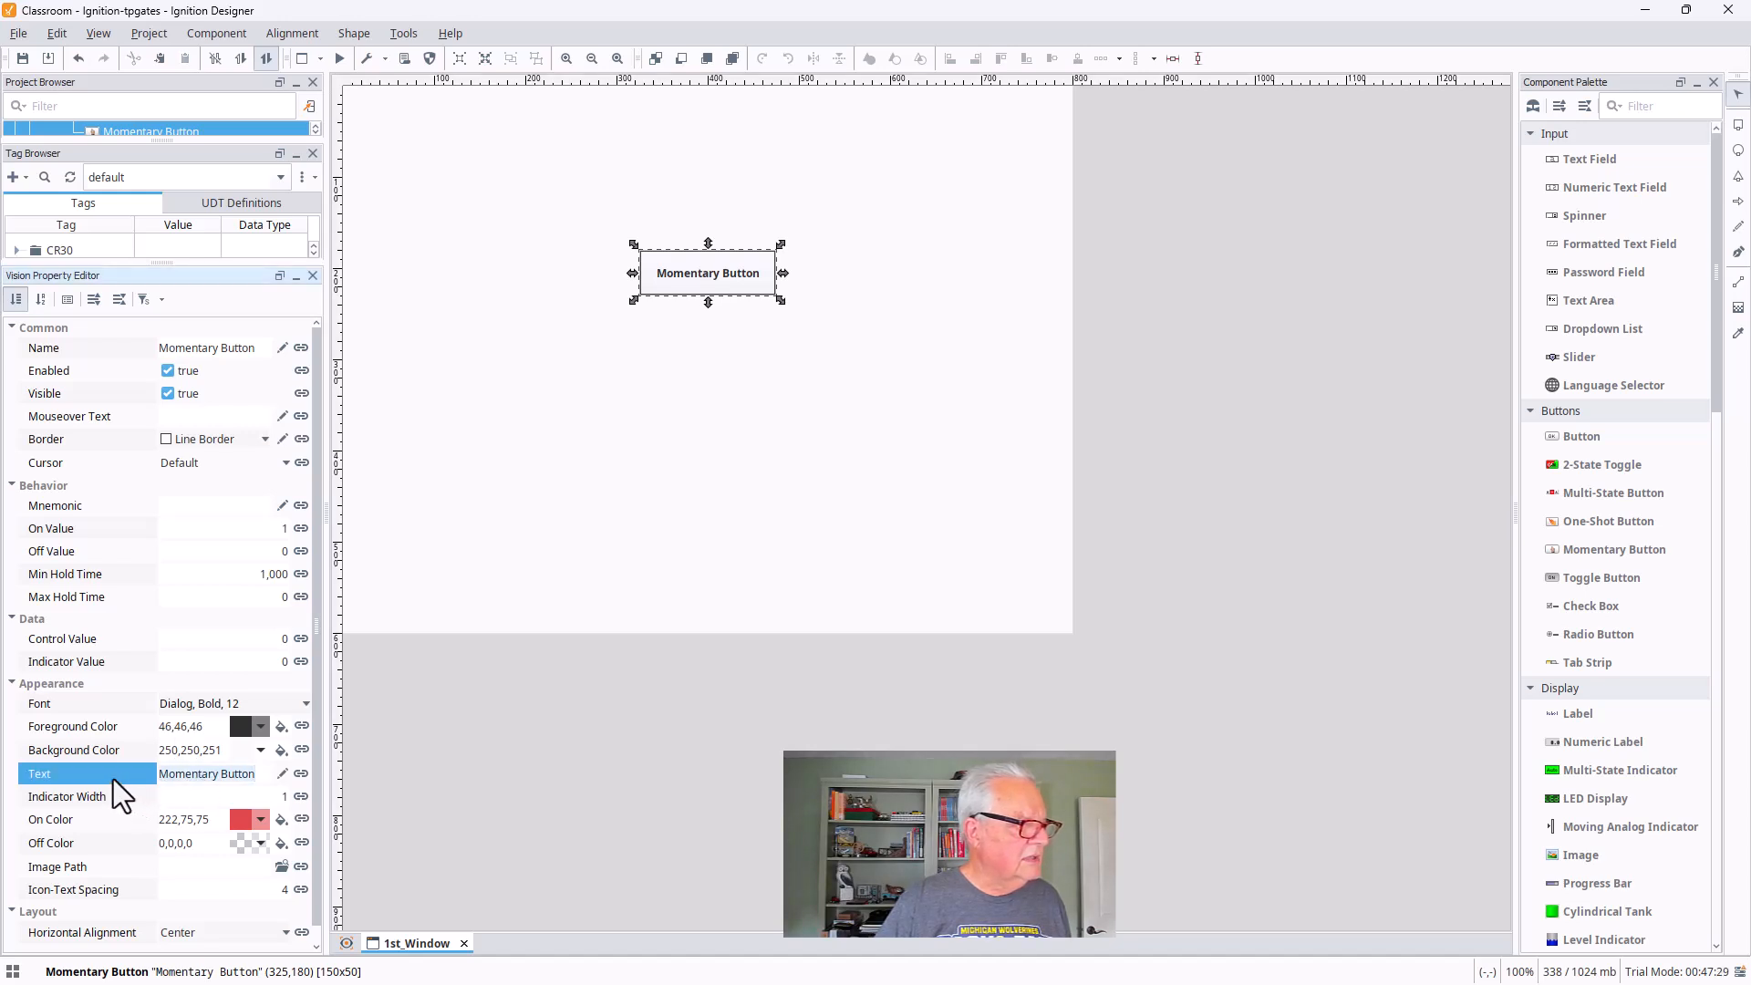
left_click(228, 773)
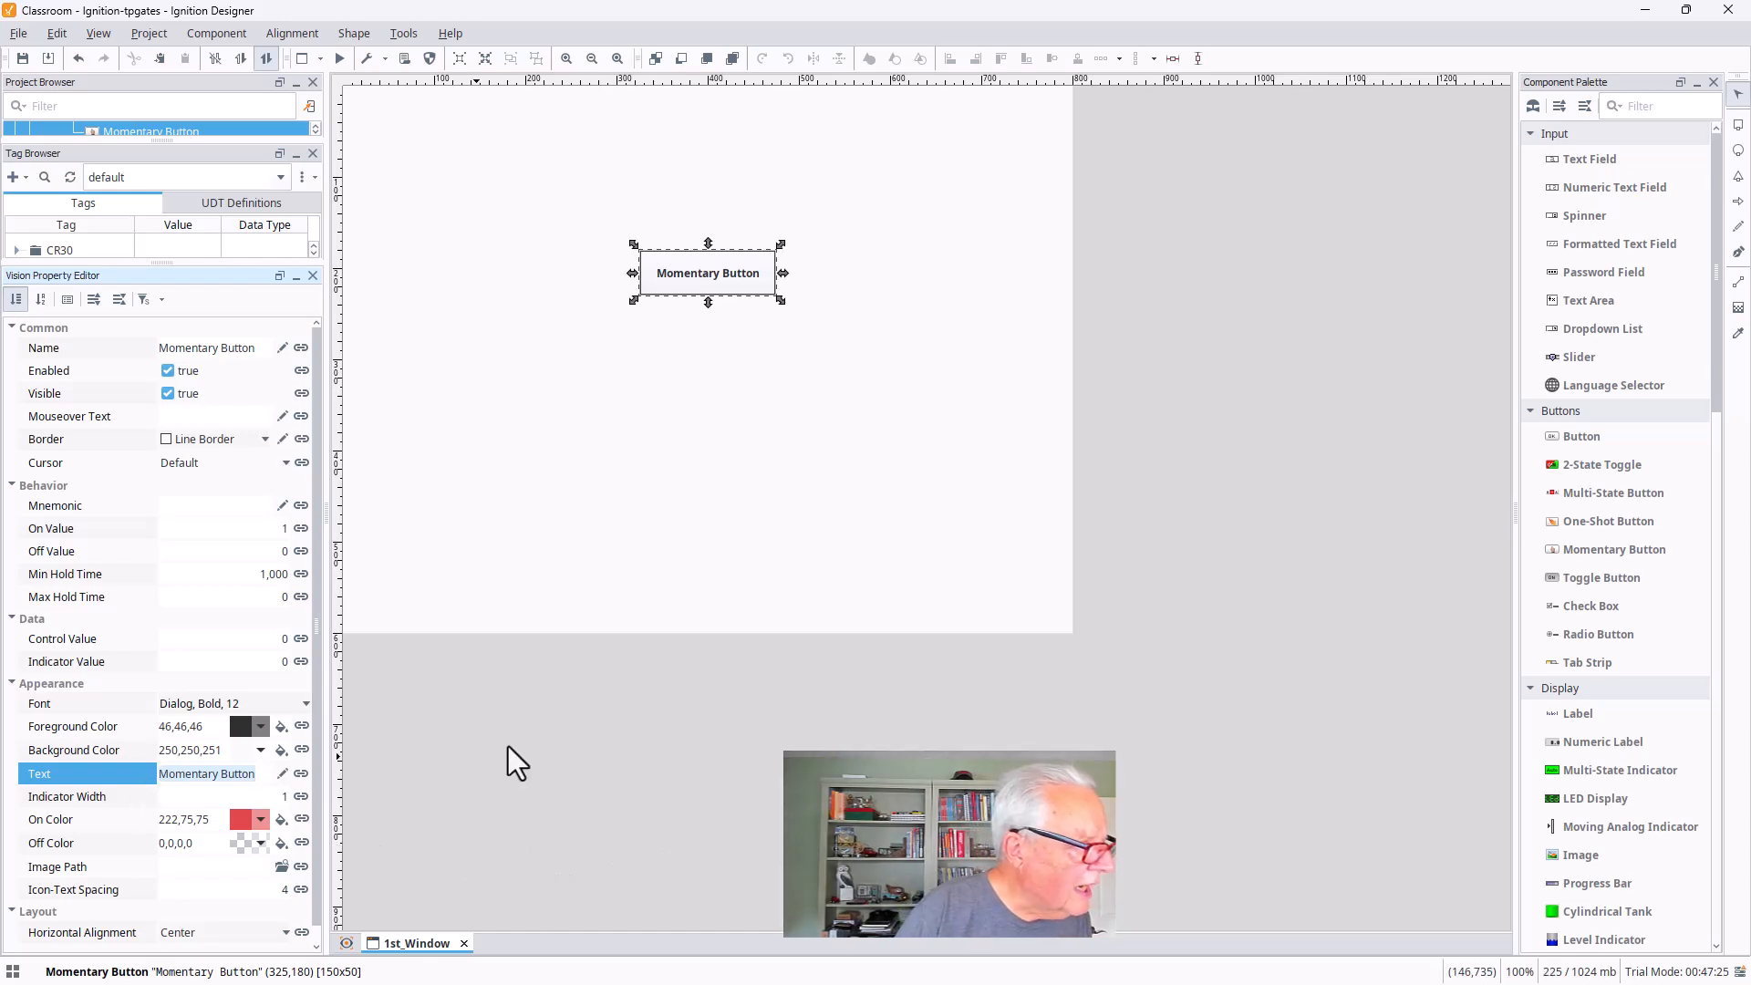
type("Touch Me")
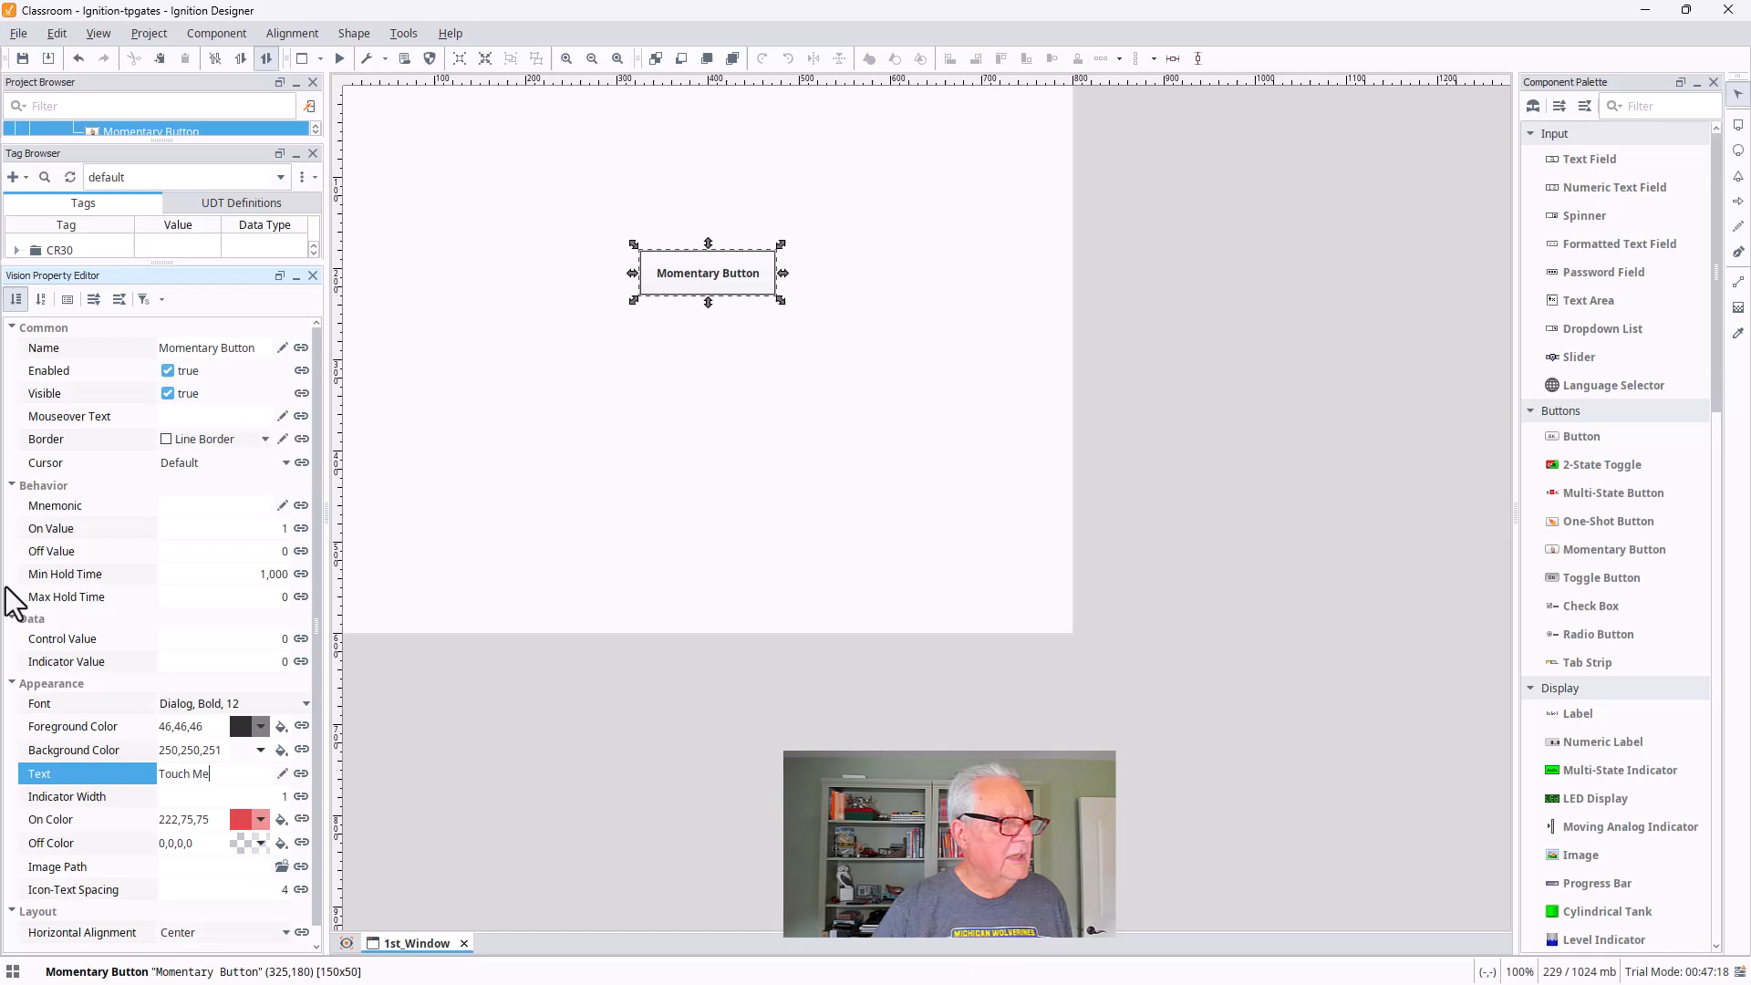
left_click(664, 588)
Set the font size of the Touch Me button to 24, keeping the bold Dialog typeface
left_click(666, 270)
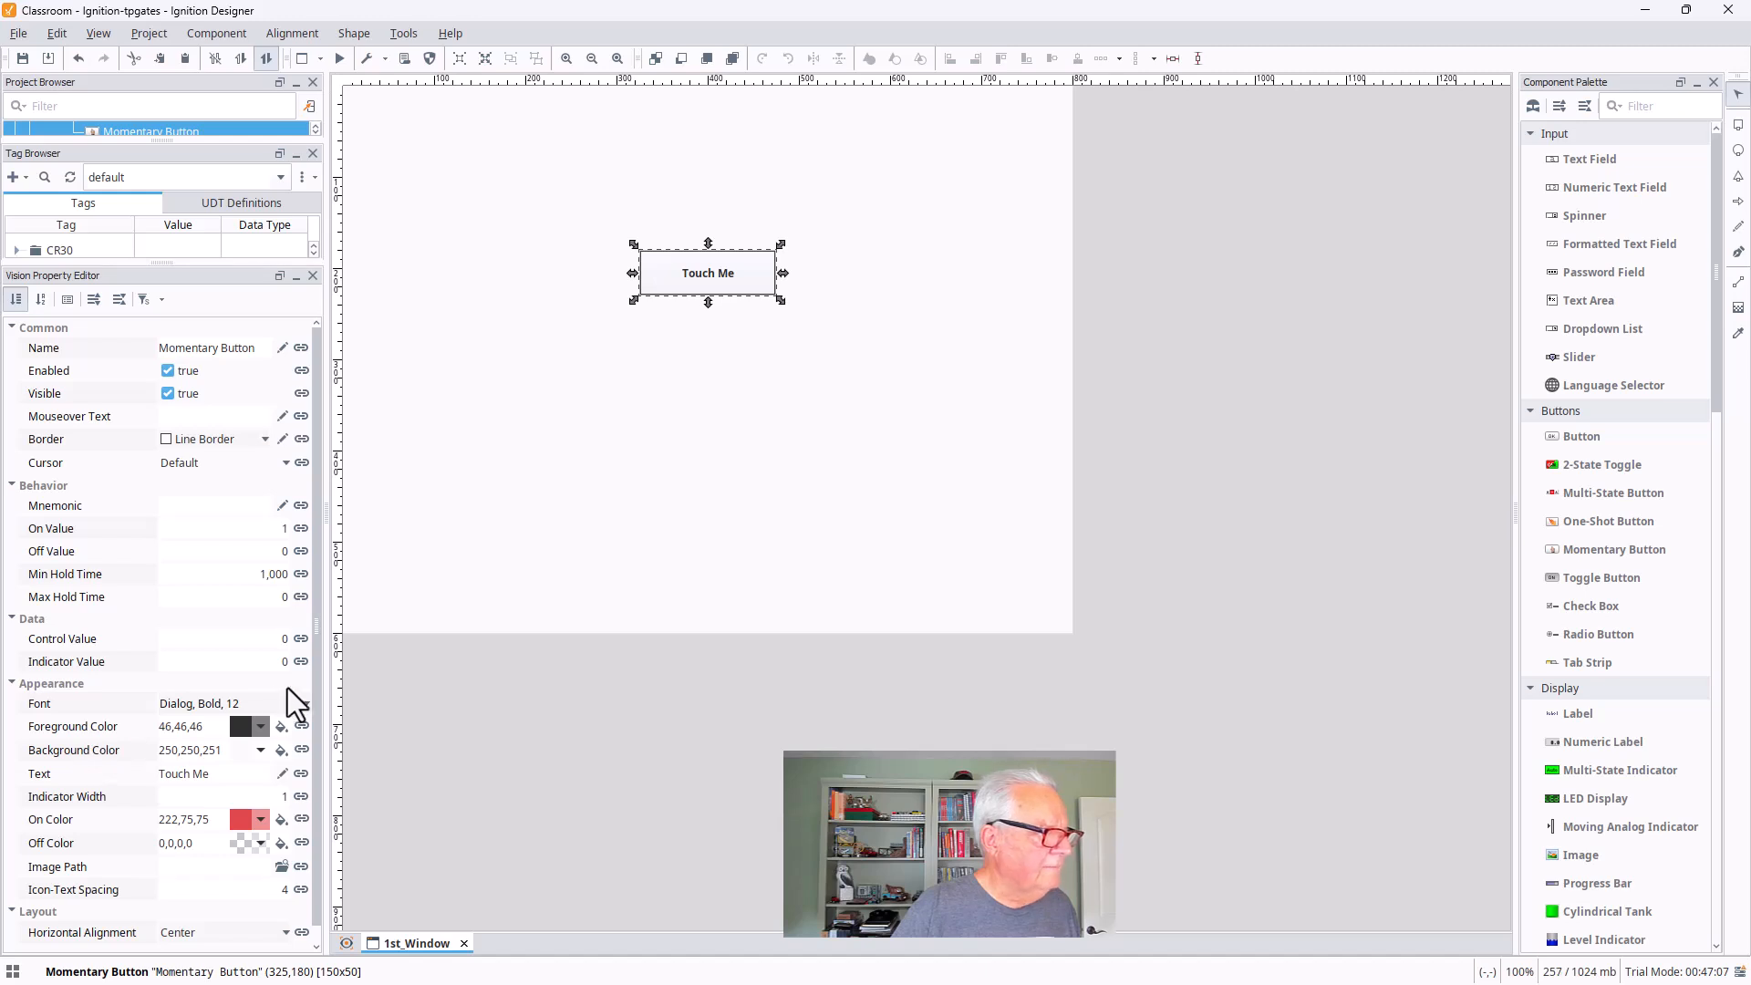
left_click(306, 703)
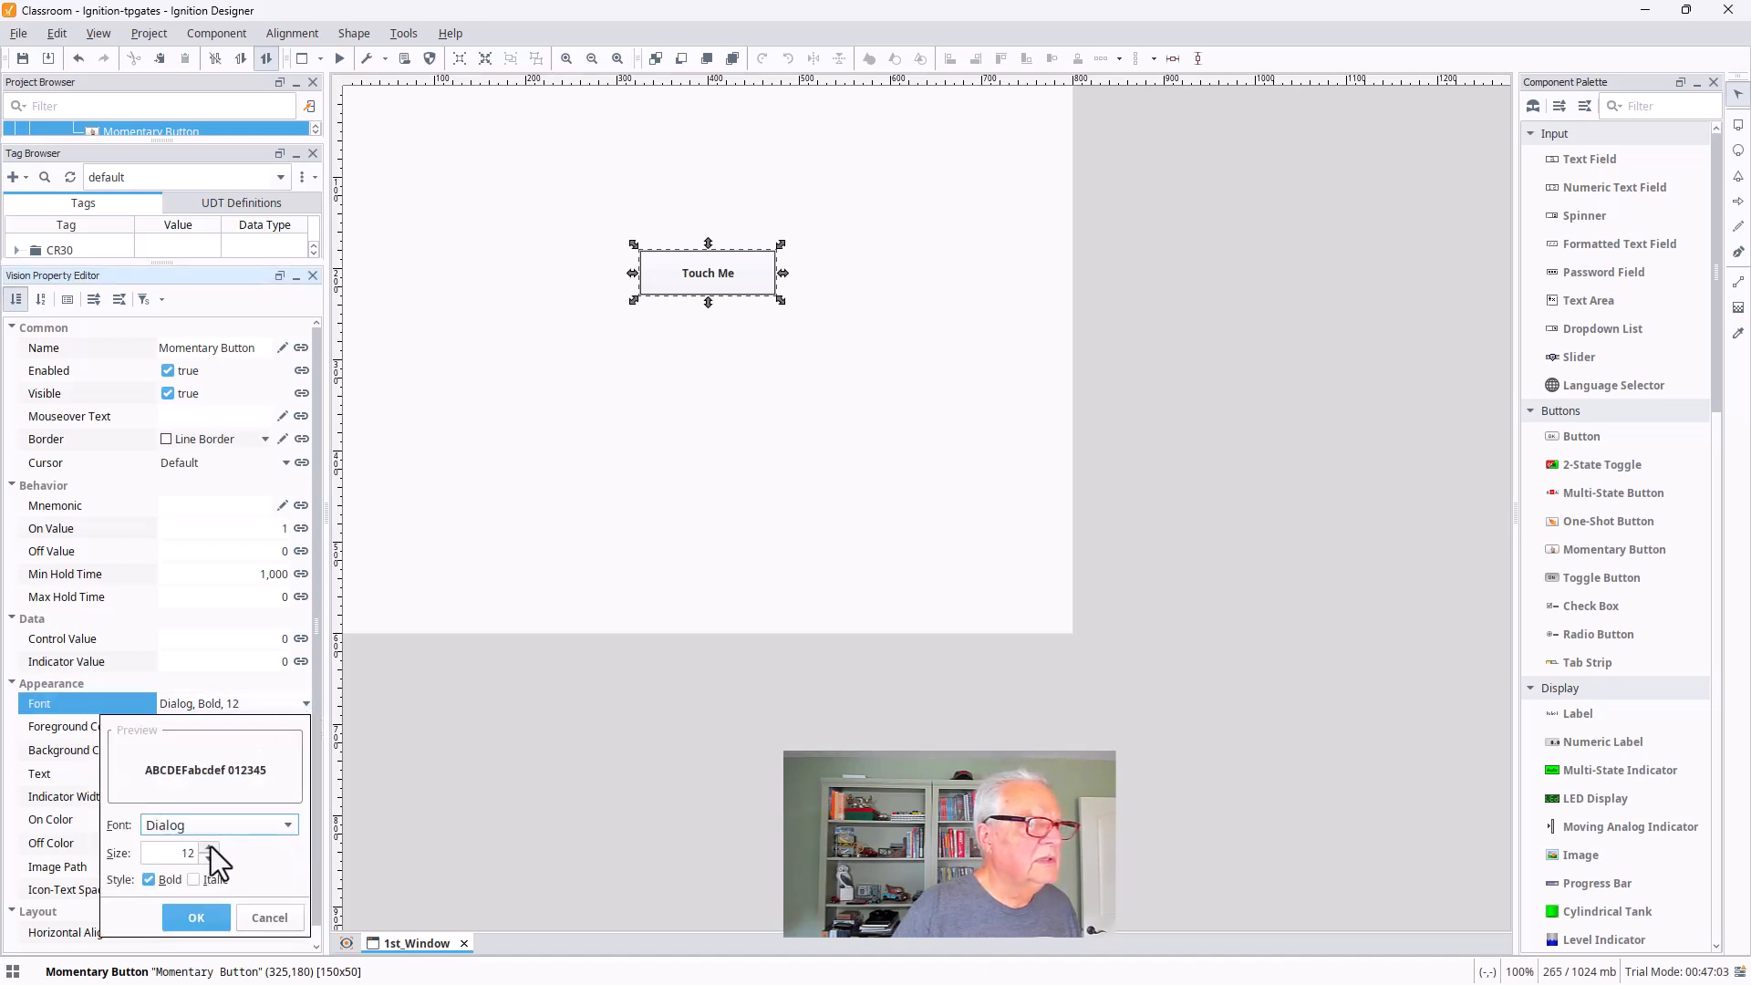
left_click(210, 847)
left_click(211, 847)
left_click(211, 847)
left_click(211, 847)
left_click(211, 847)
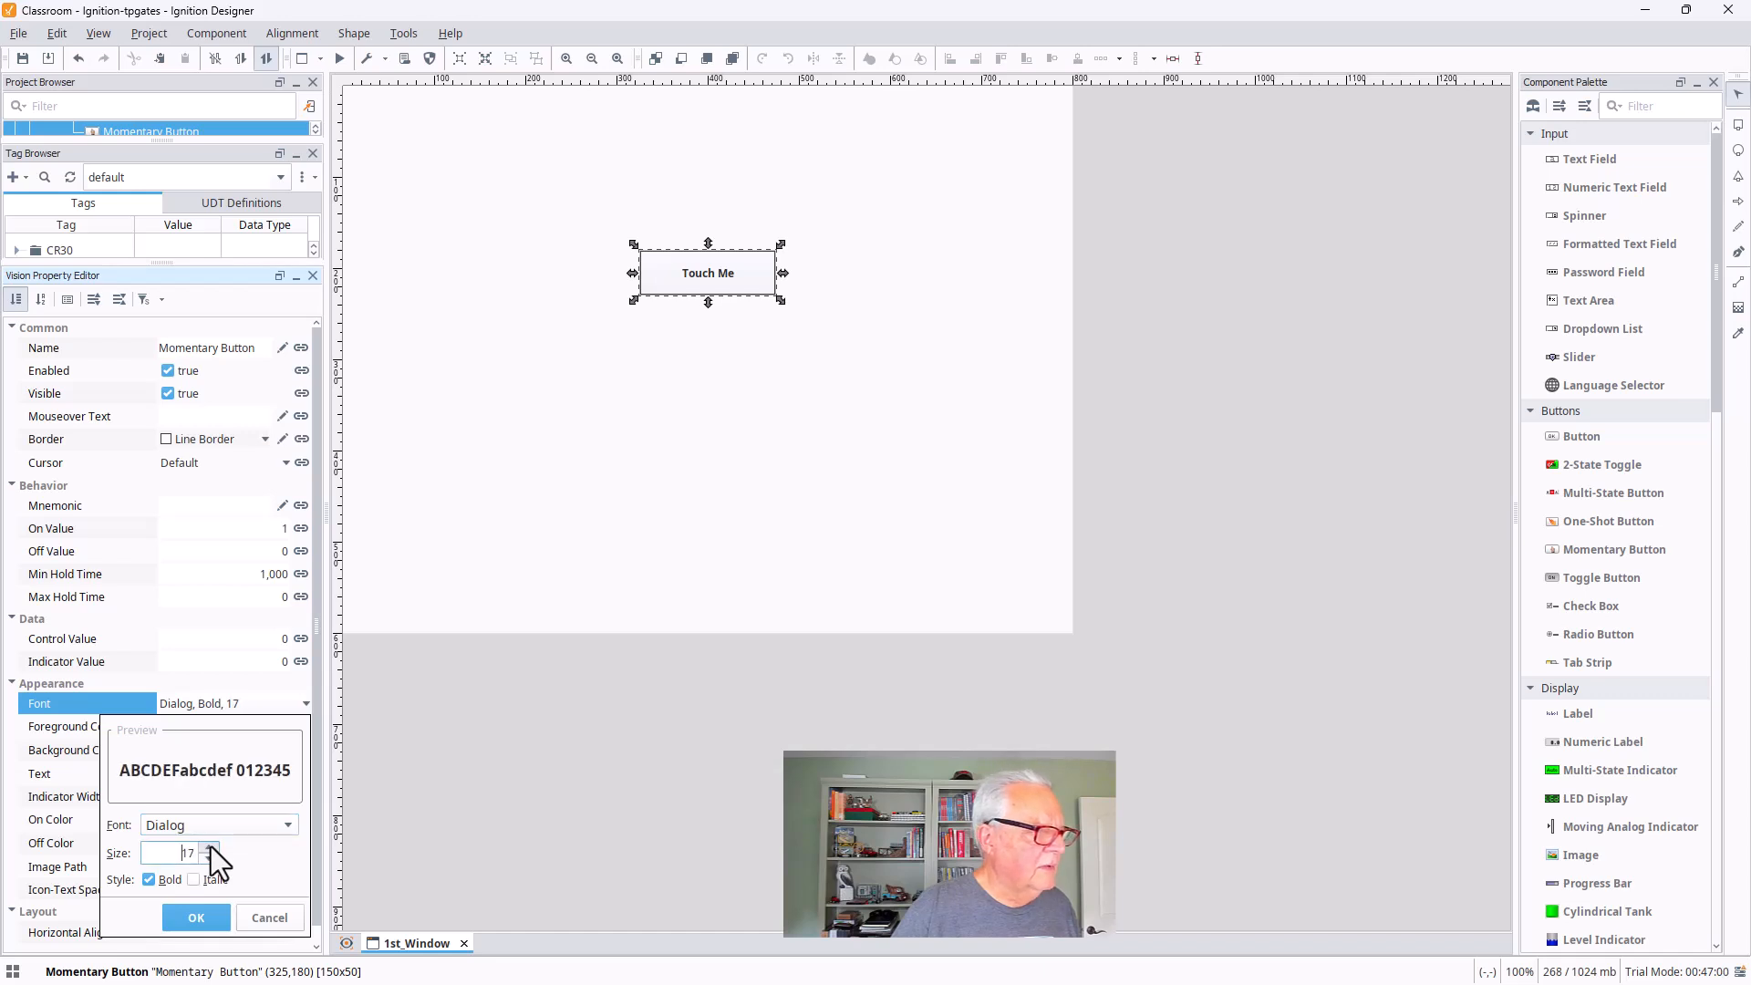
left_click(210, 846)
left_click(211, 846)
left_click(211, 847)
left_click(210, 847)
left_click(211, 847)
left_click(211, 846)
left_click(211, 846)
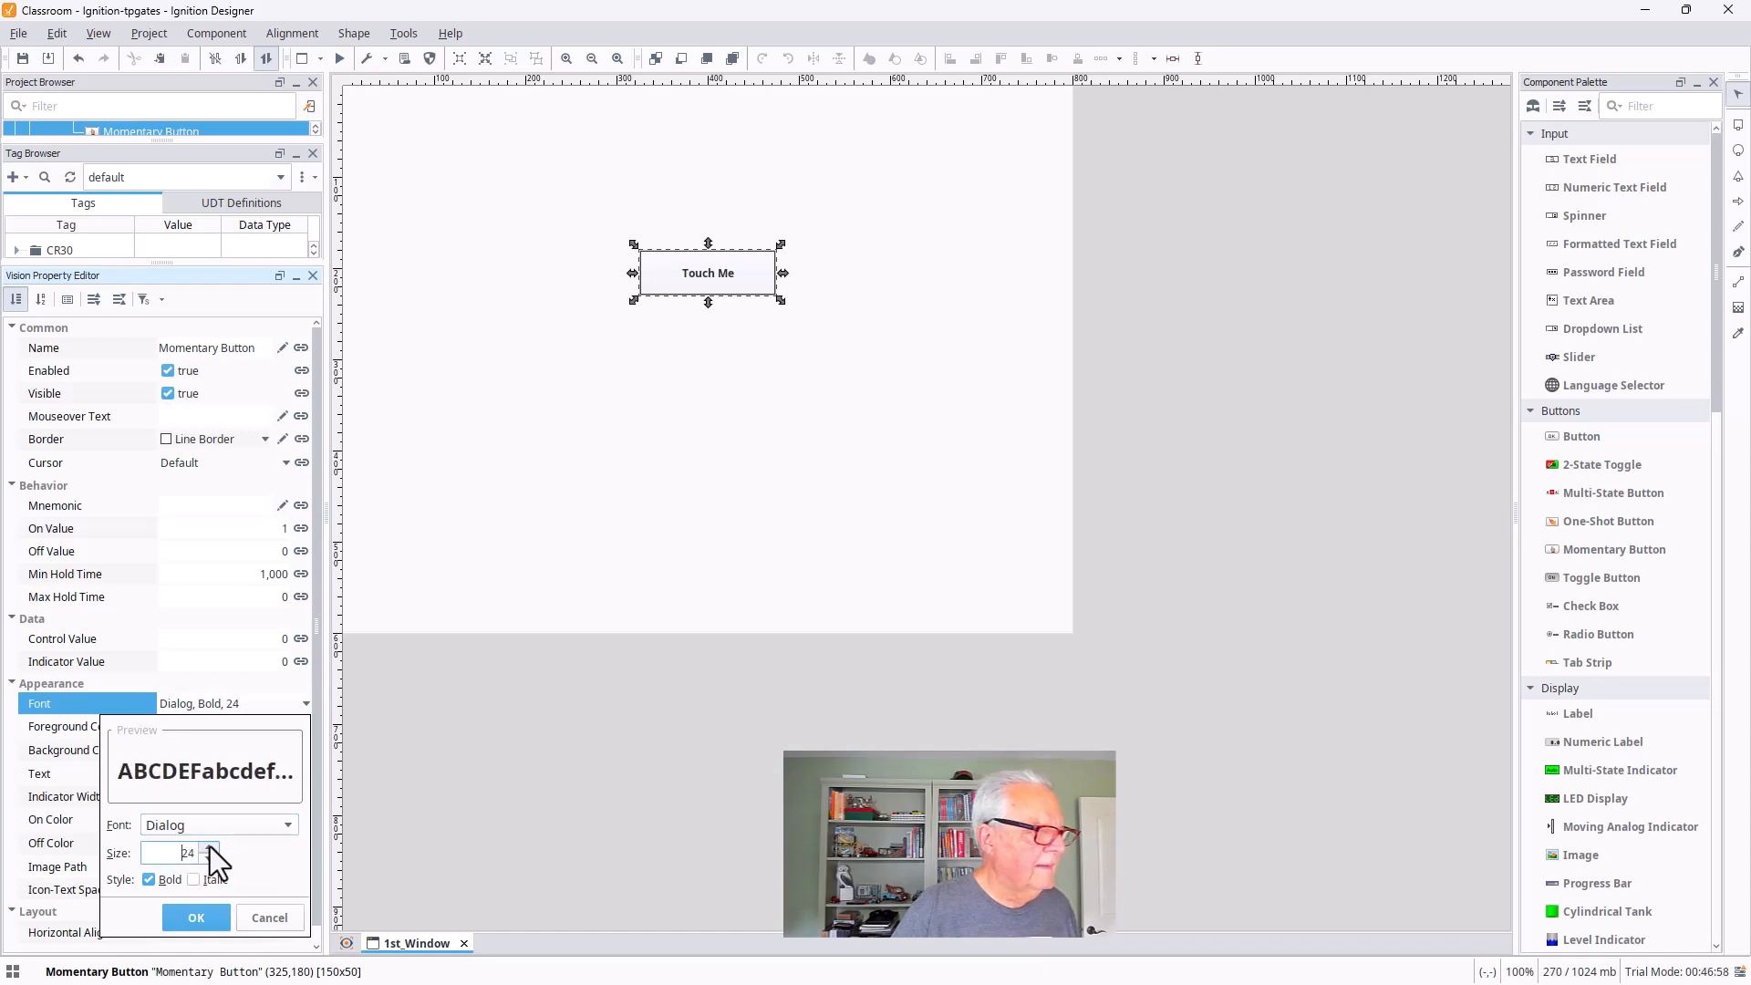
left_click(197, 916)
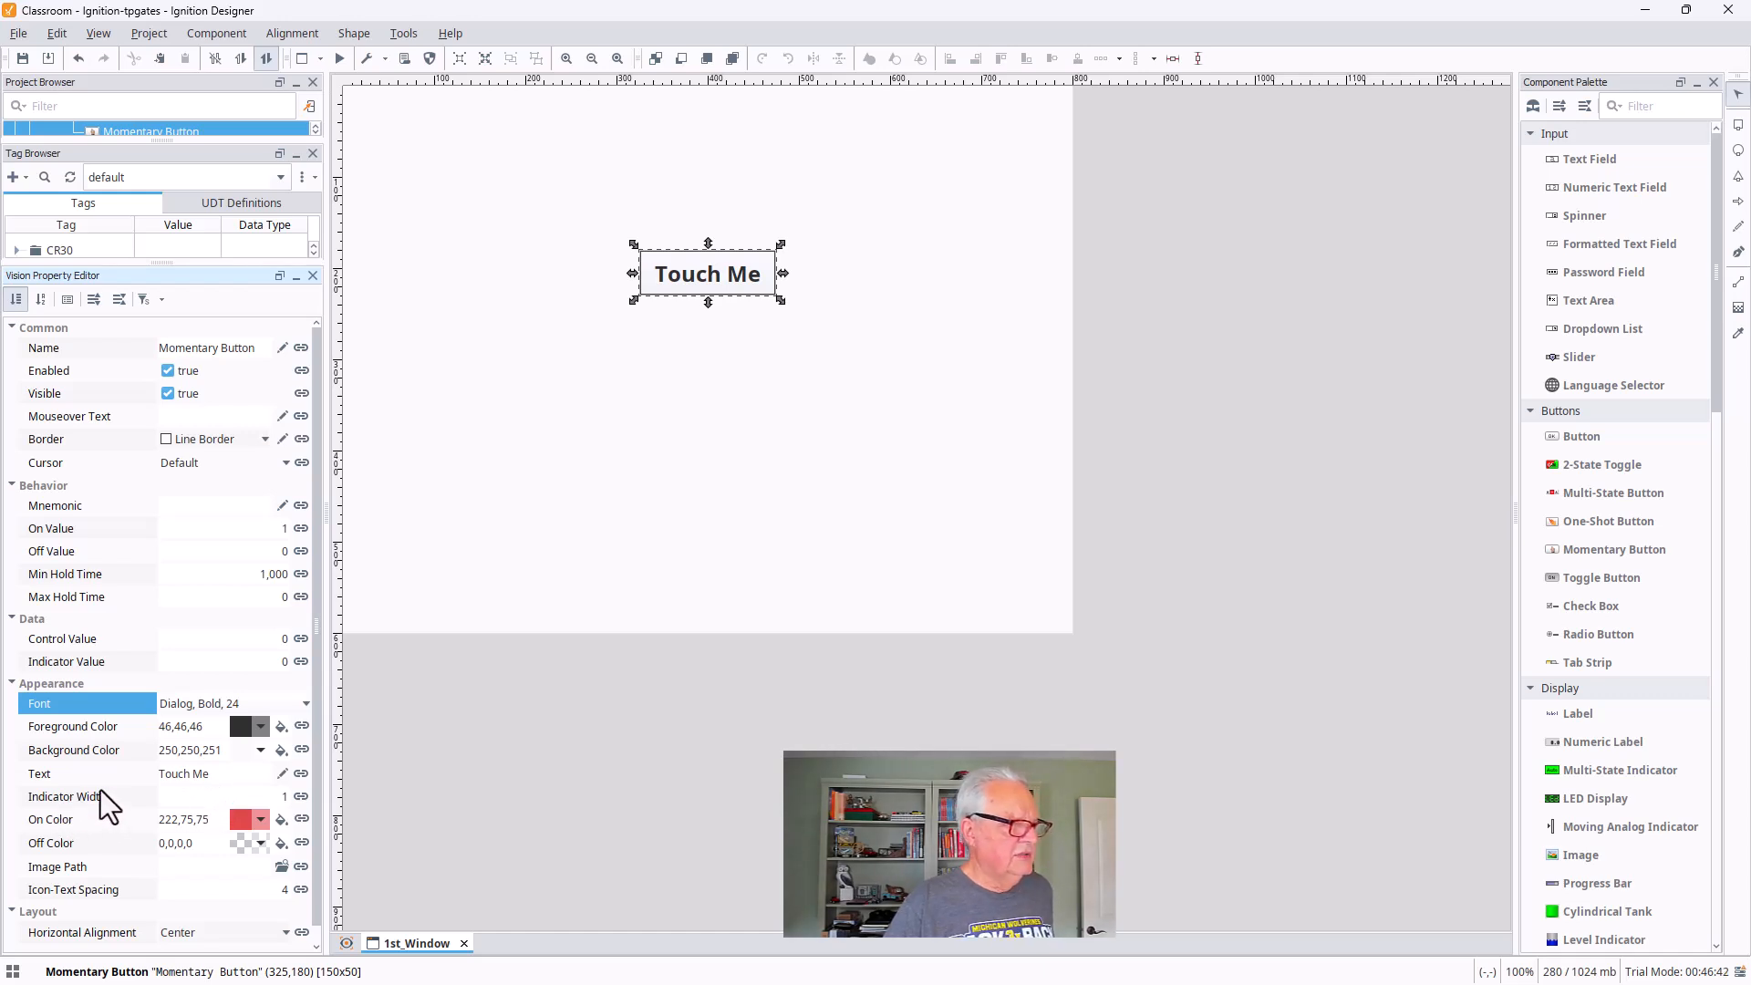
Set the Touch Me button's indicator width to 5
mouse_move(97, 797)
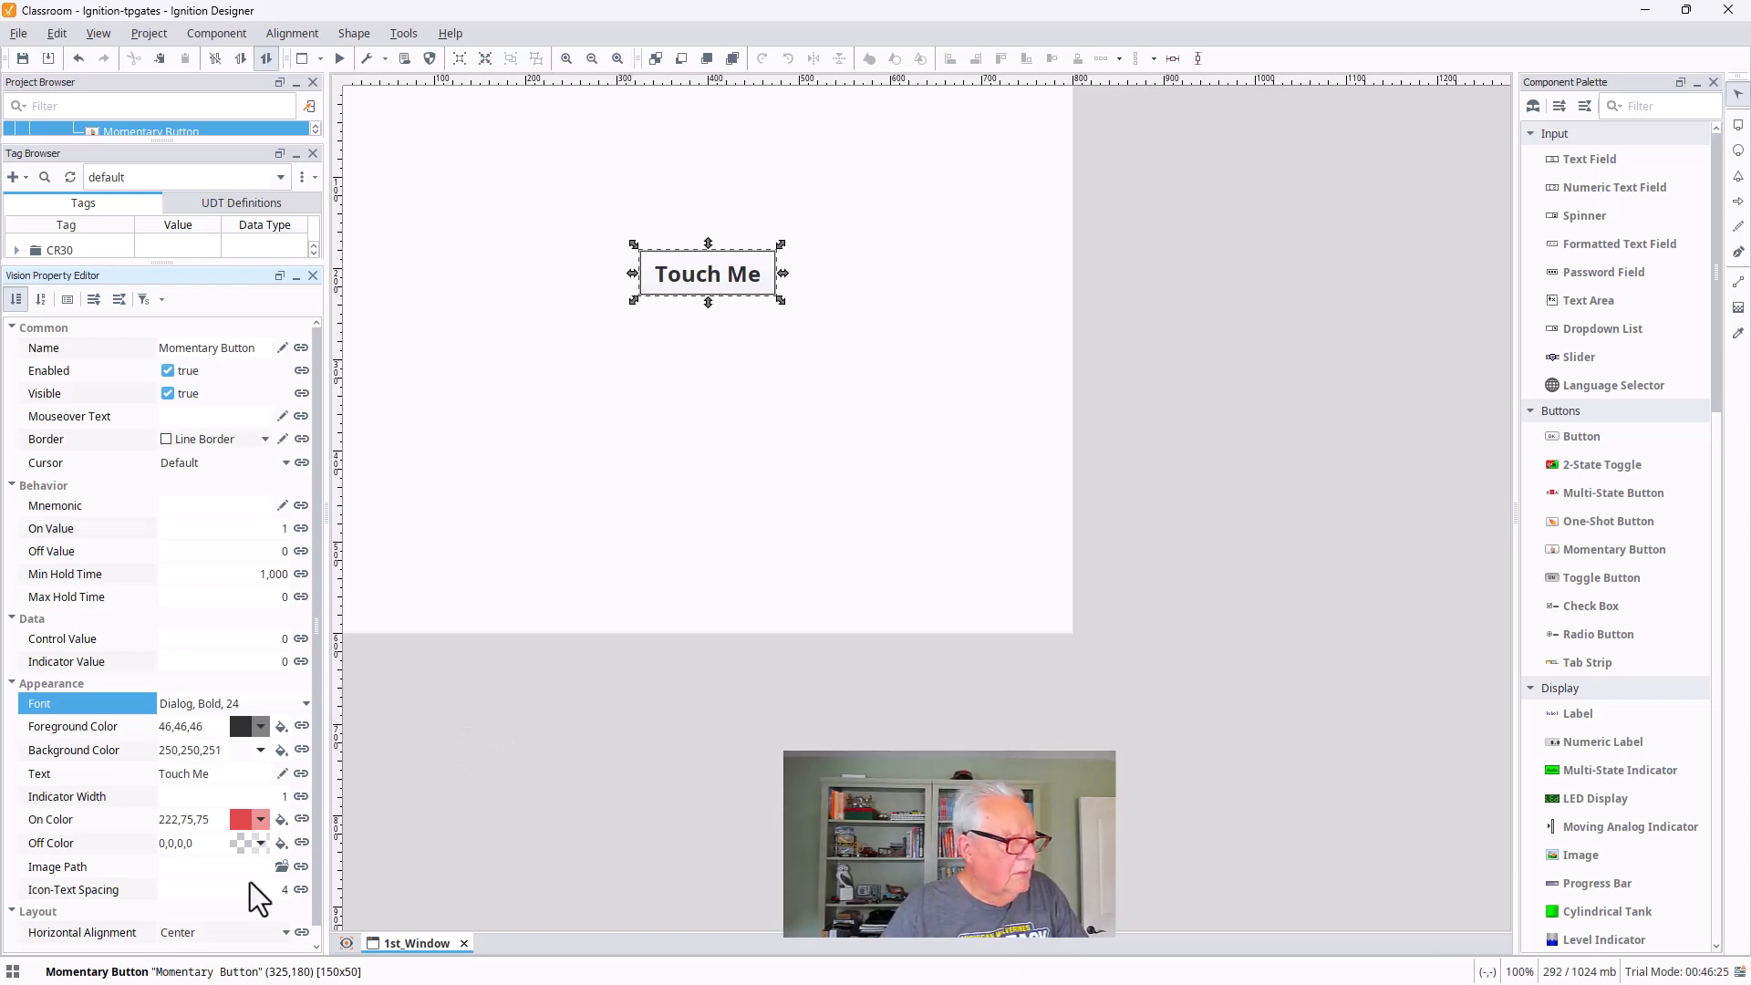
left_click(259, 799)
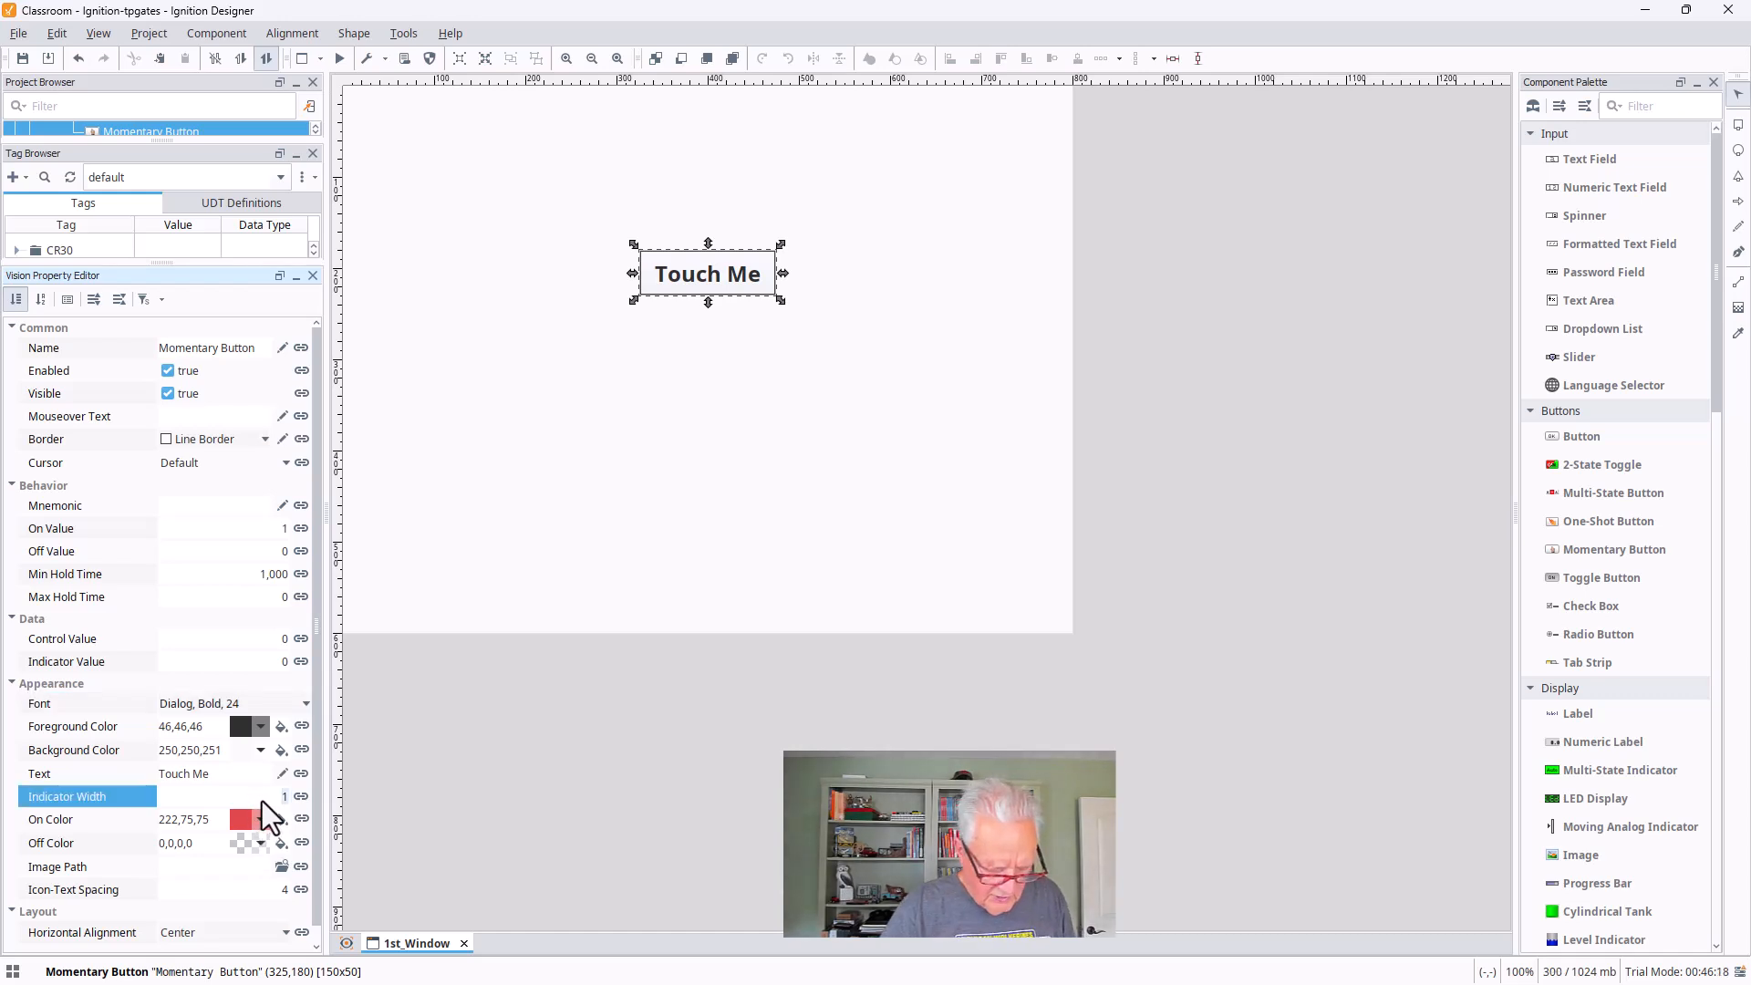
type("5")
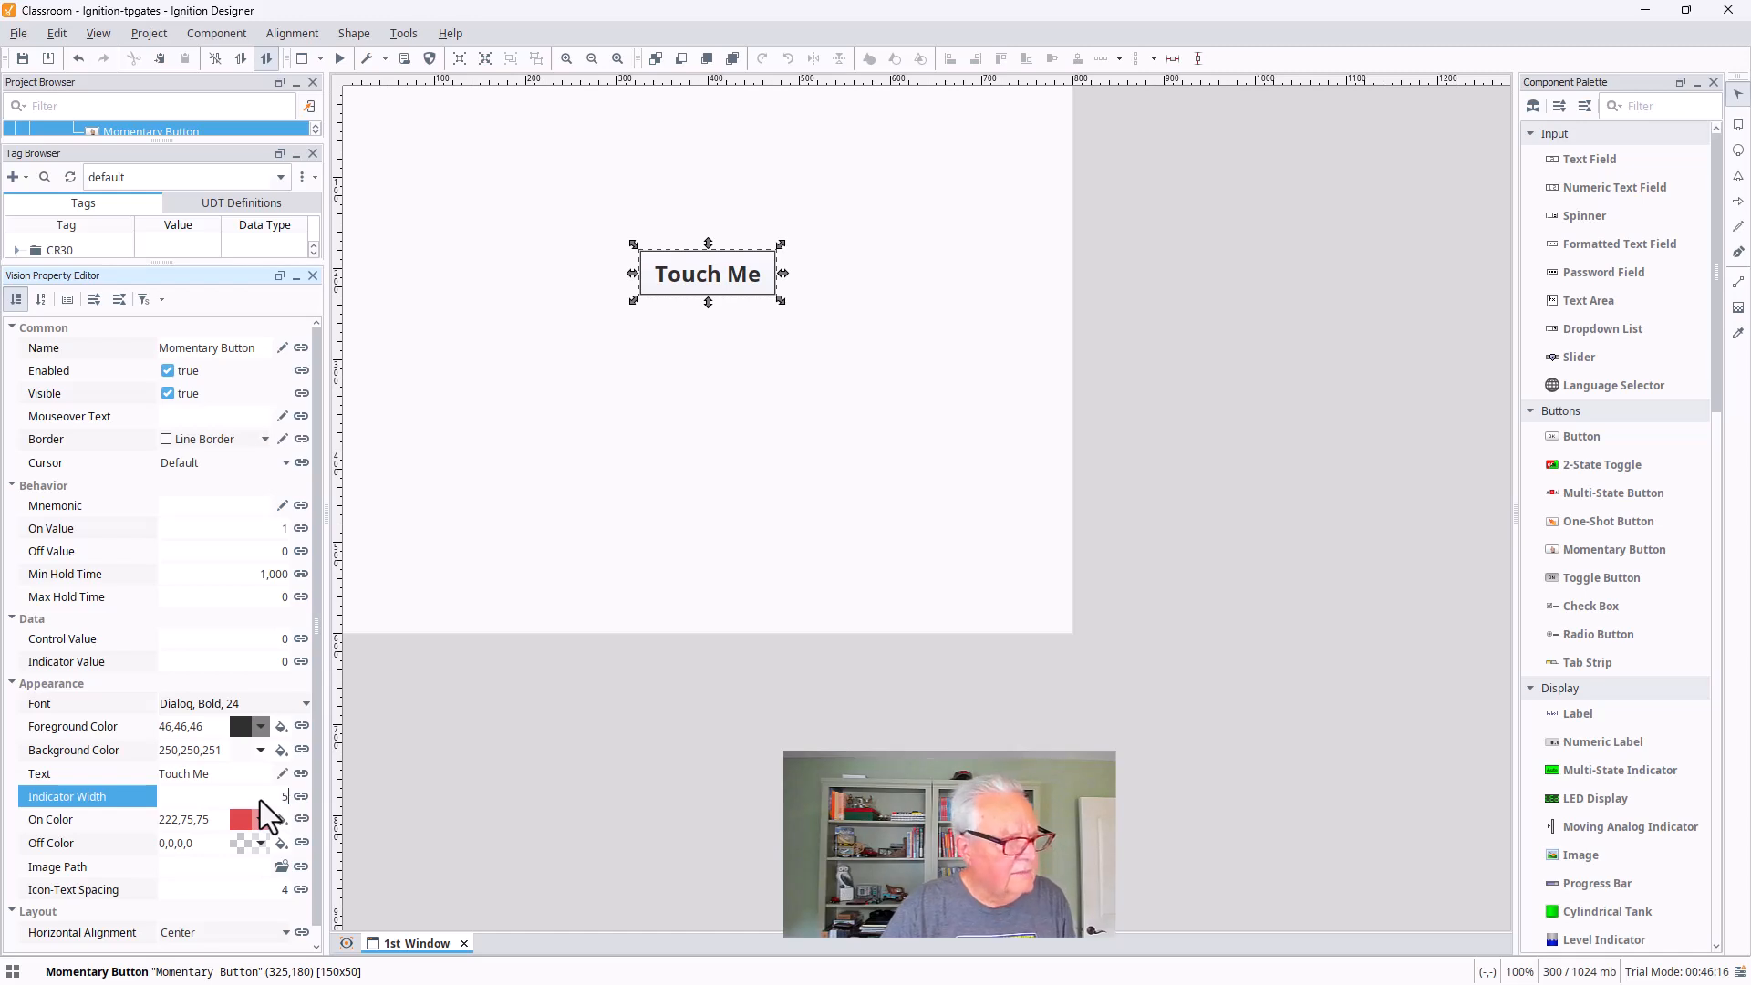
Set the button's On Color to green (0,255,0) and its Off Color to blue (0,0,255)
left_click(259, 818)
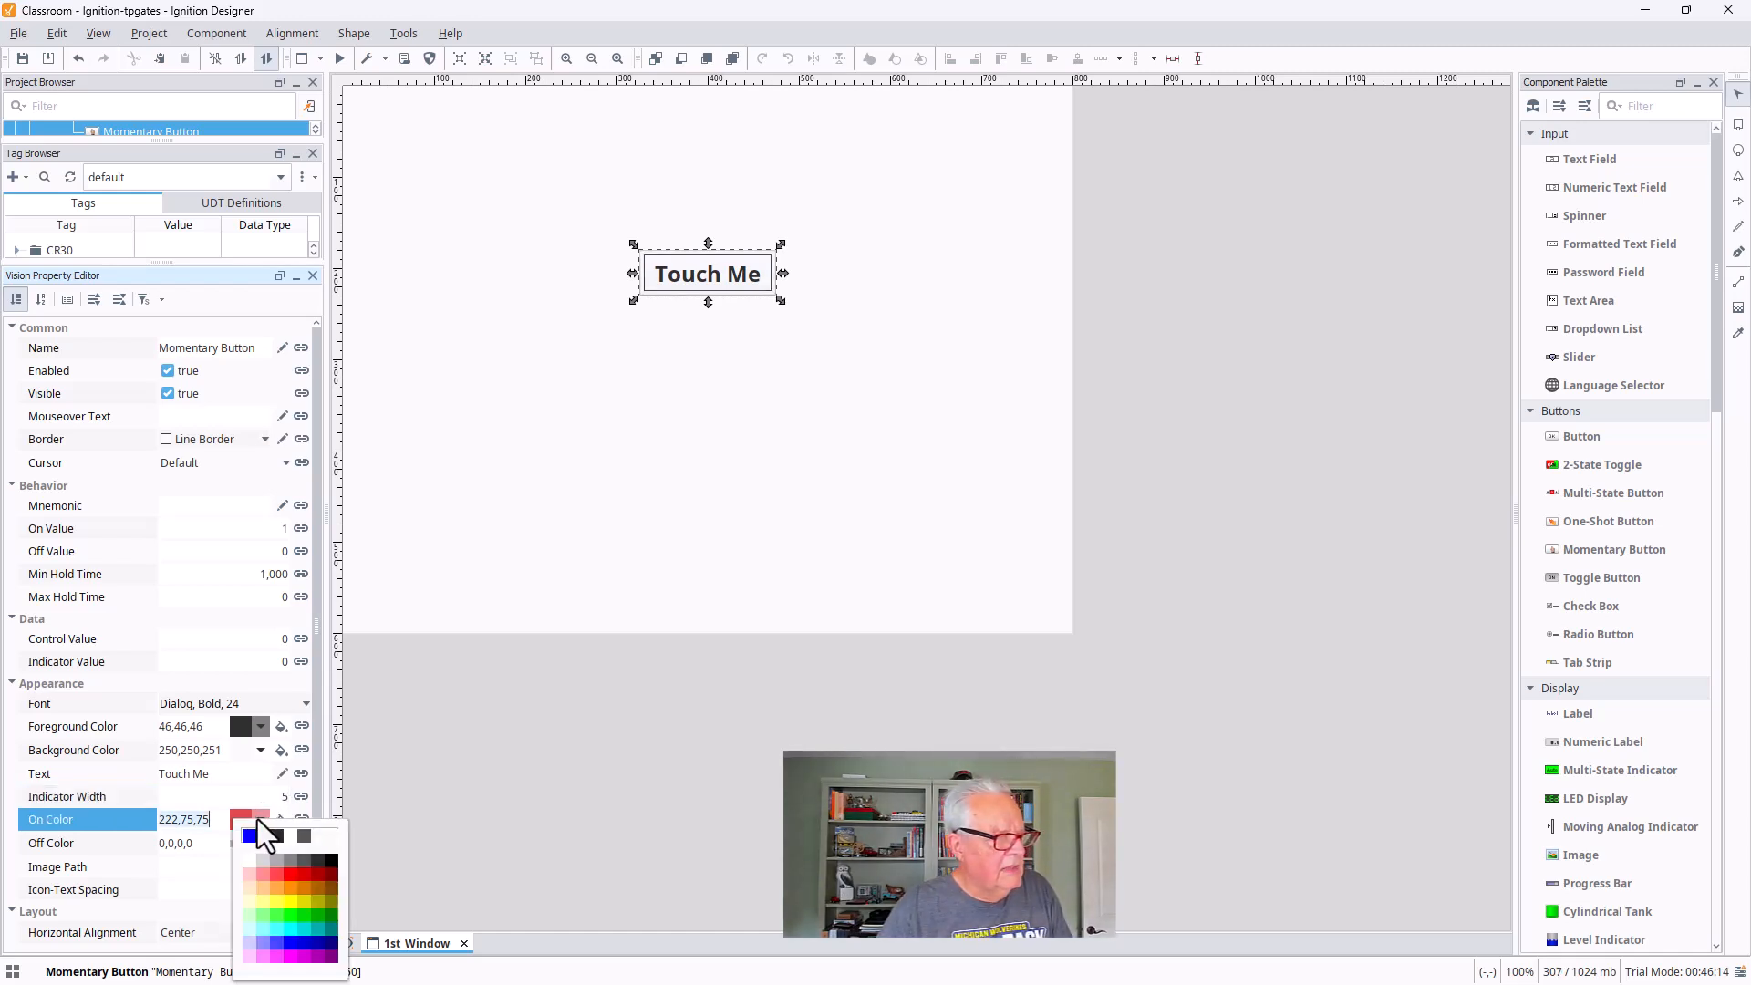
left_click(263, 834)
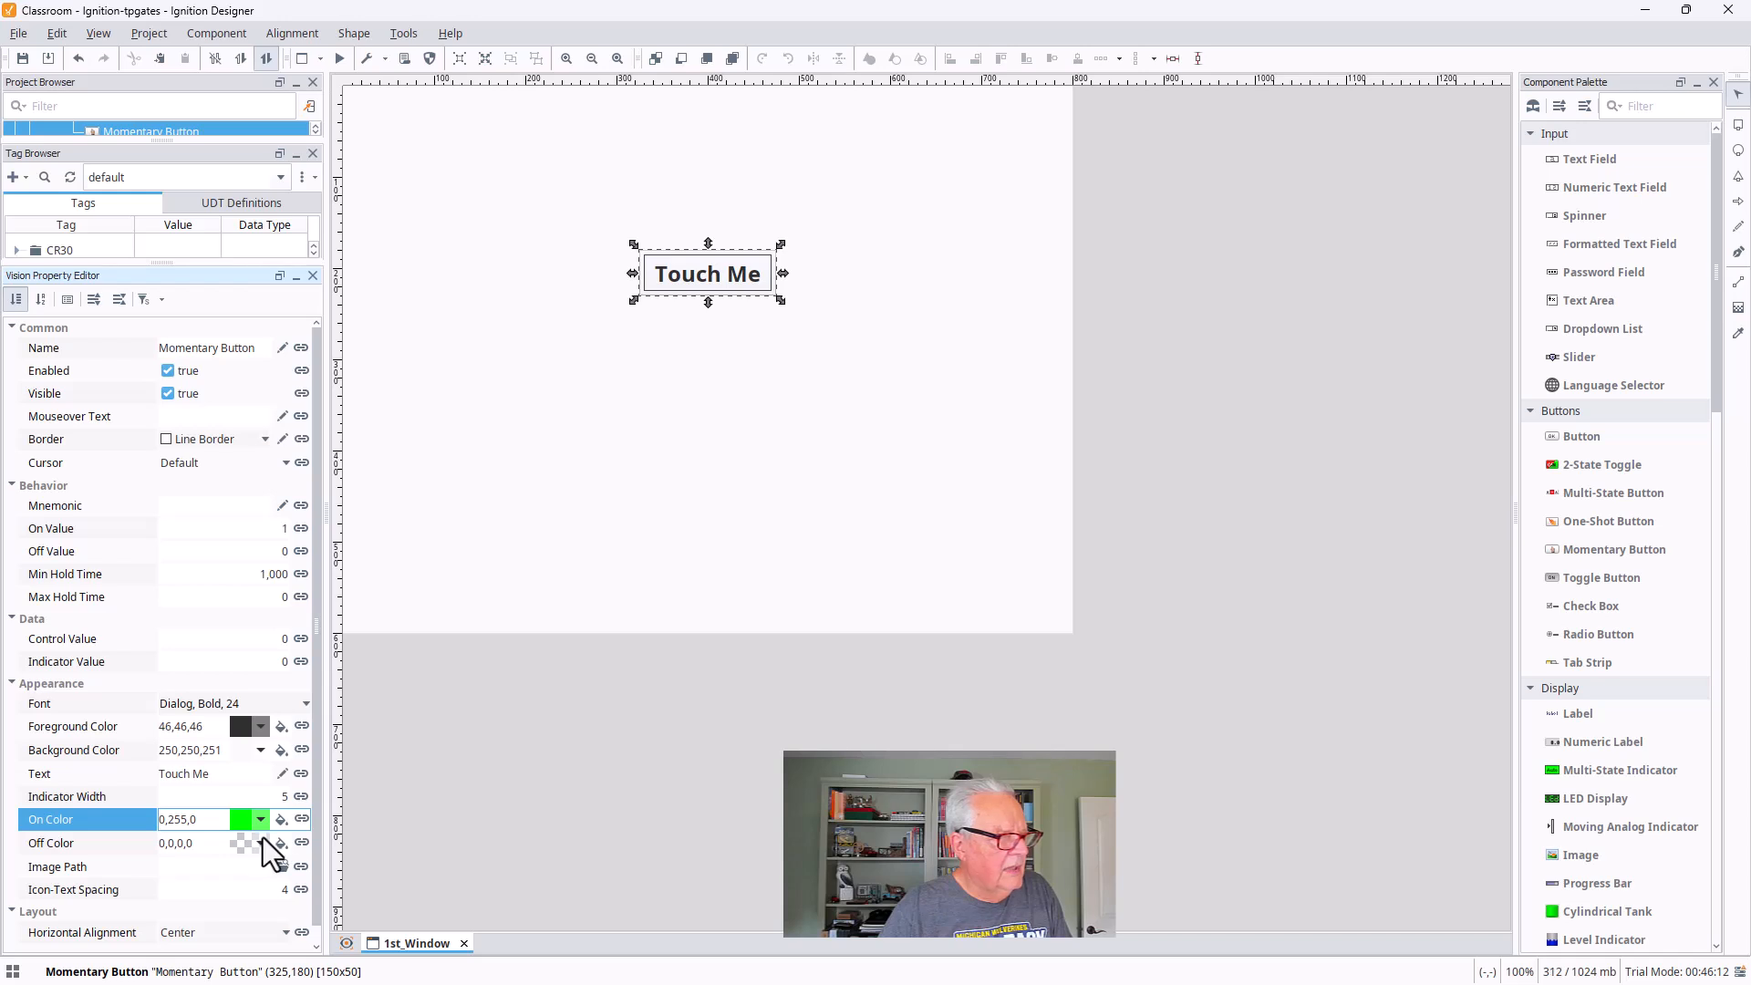
left_click(261, 844)
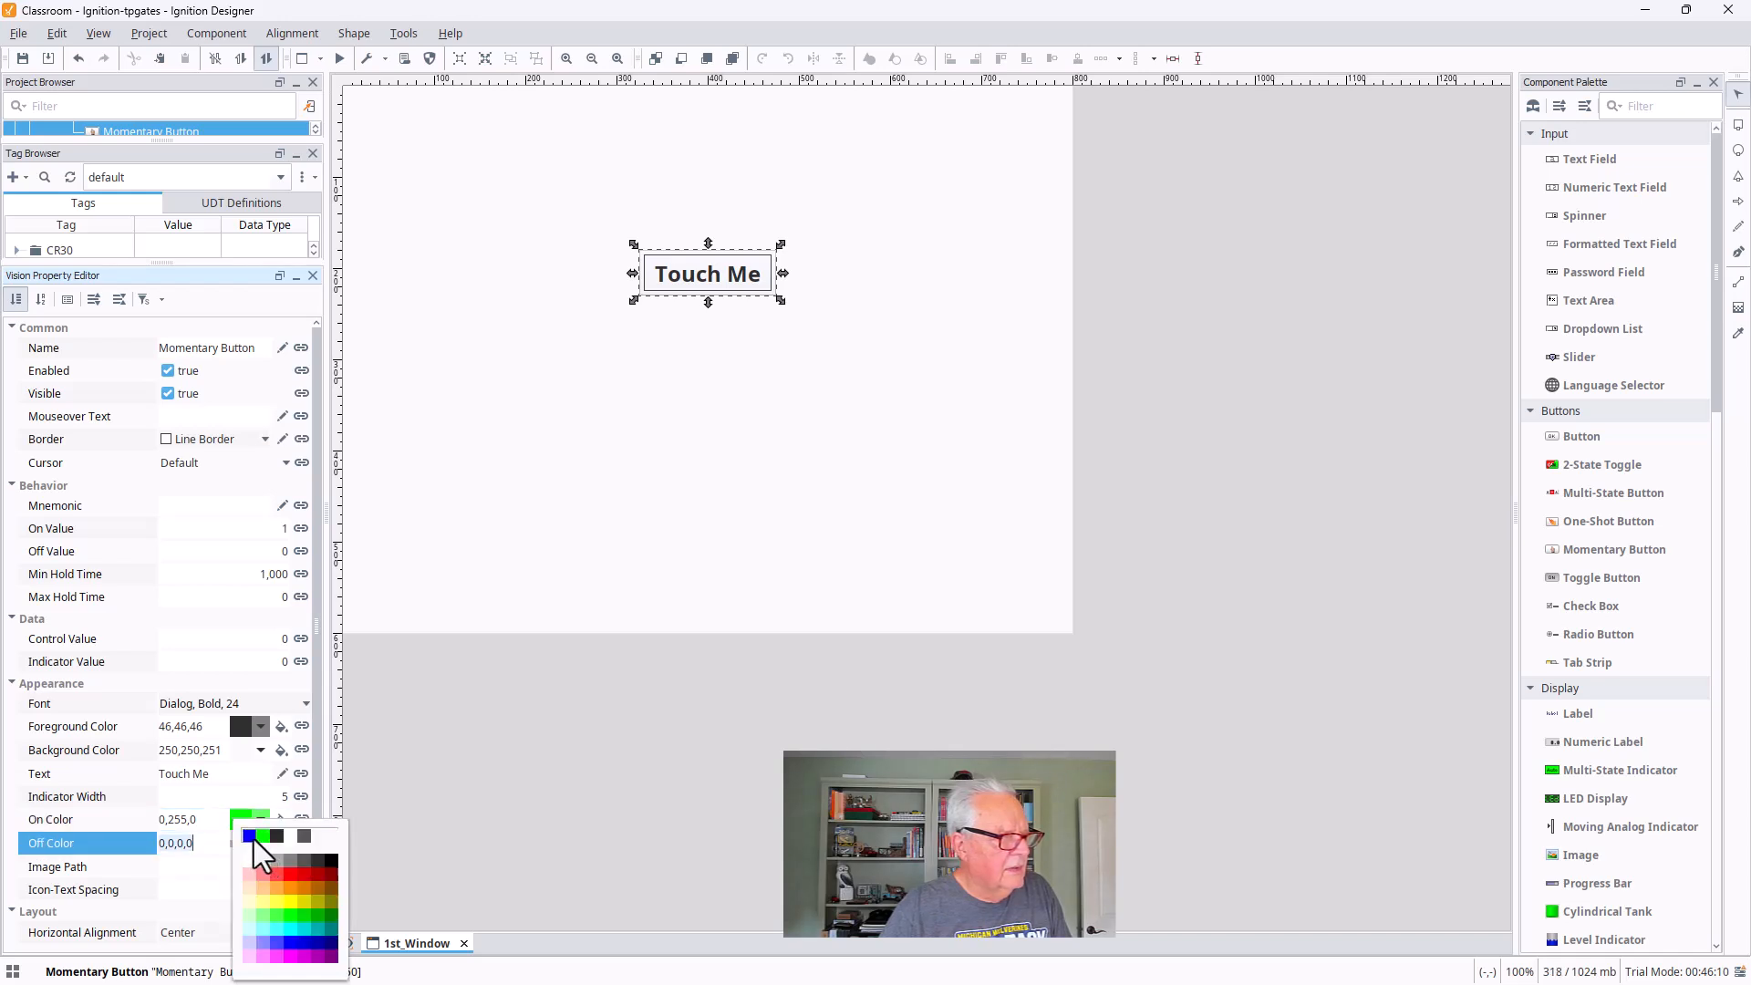
left_click(250, 836)
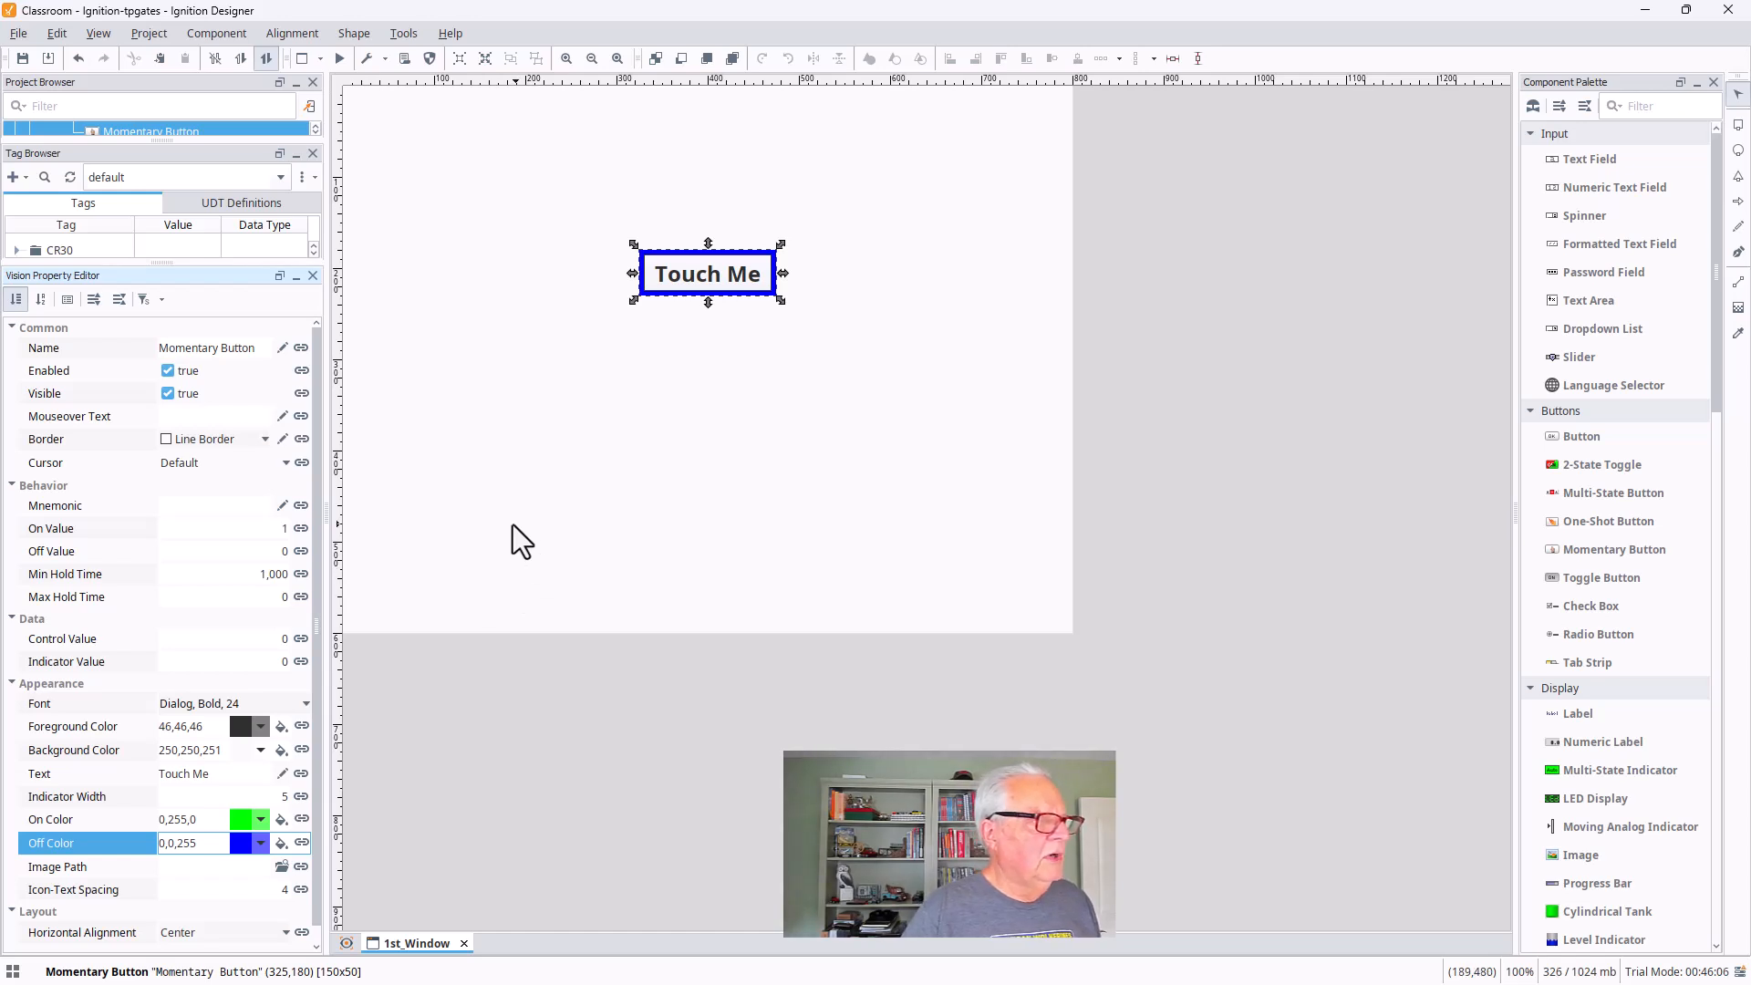
Enlarge the tag list and bind the B3:0_0 tag to the Touch Me button
left_click_drag(187, 261, 148, 601)
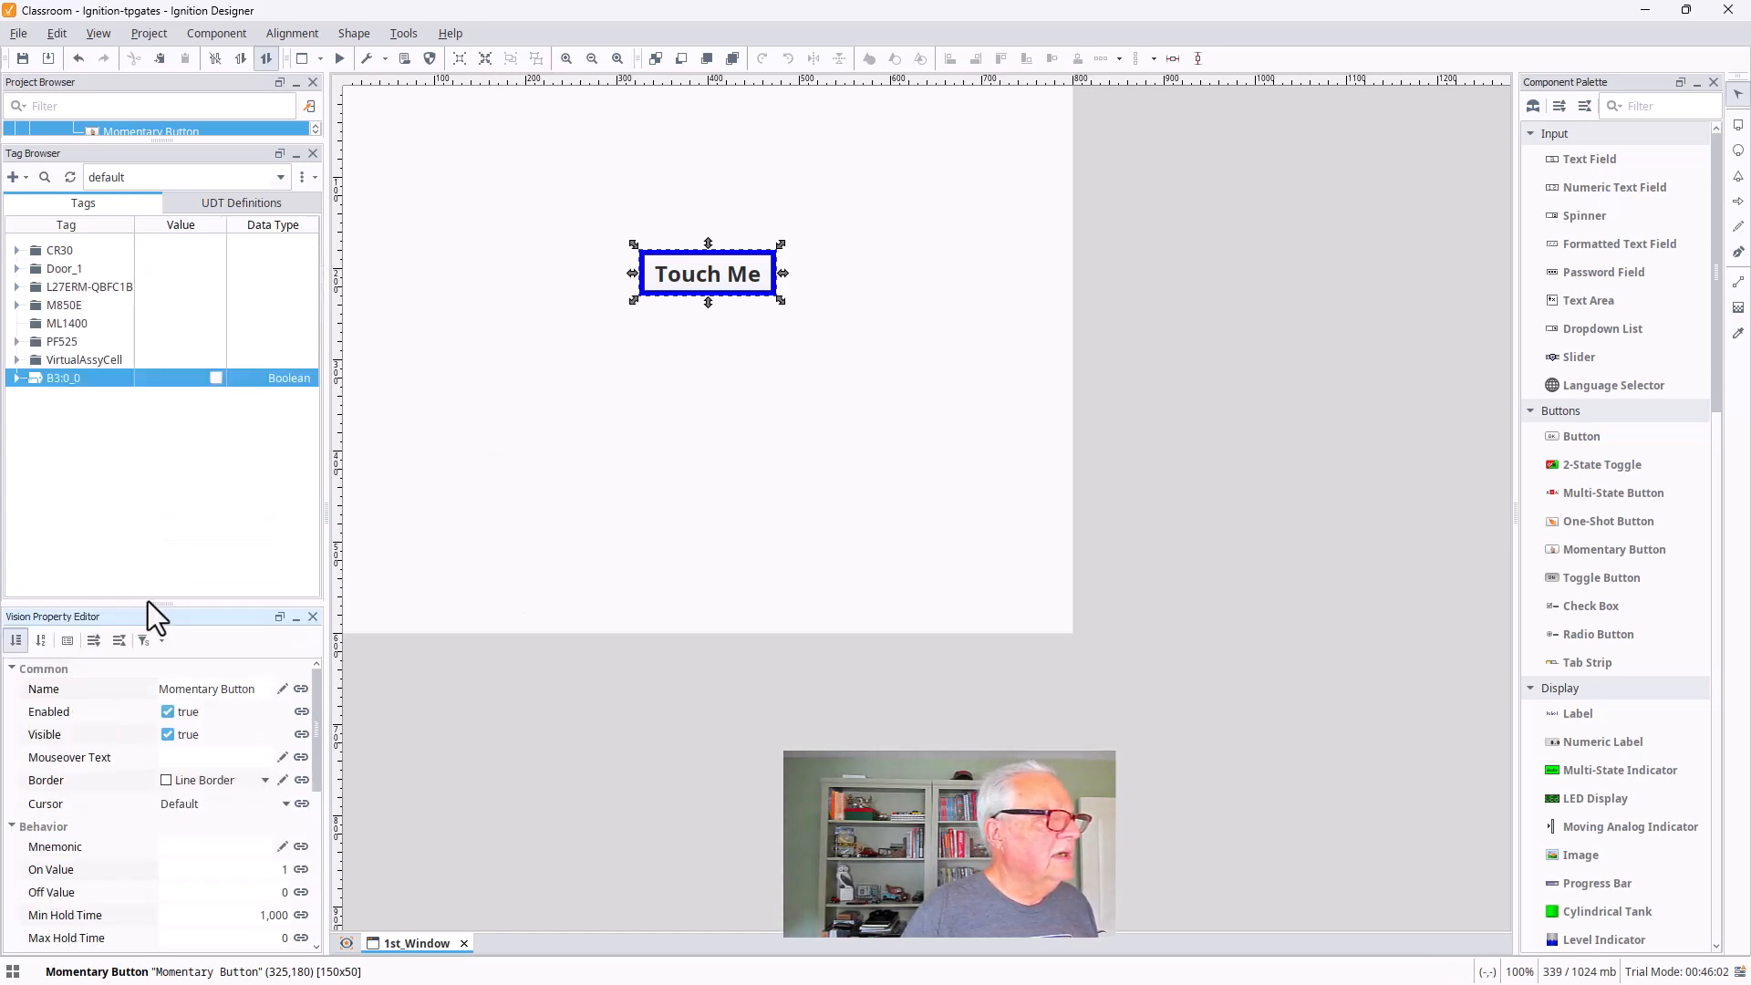
left_click(57, 377)
left_click_drag(53, 381, 730, 284)
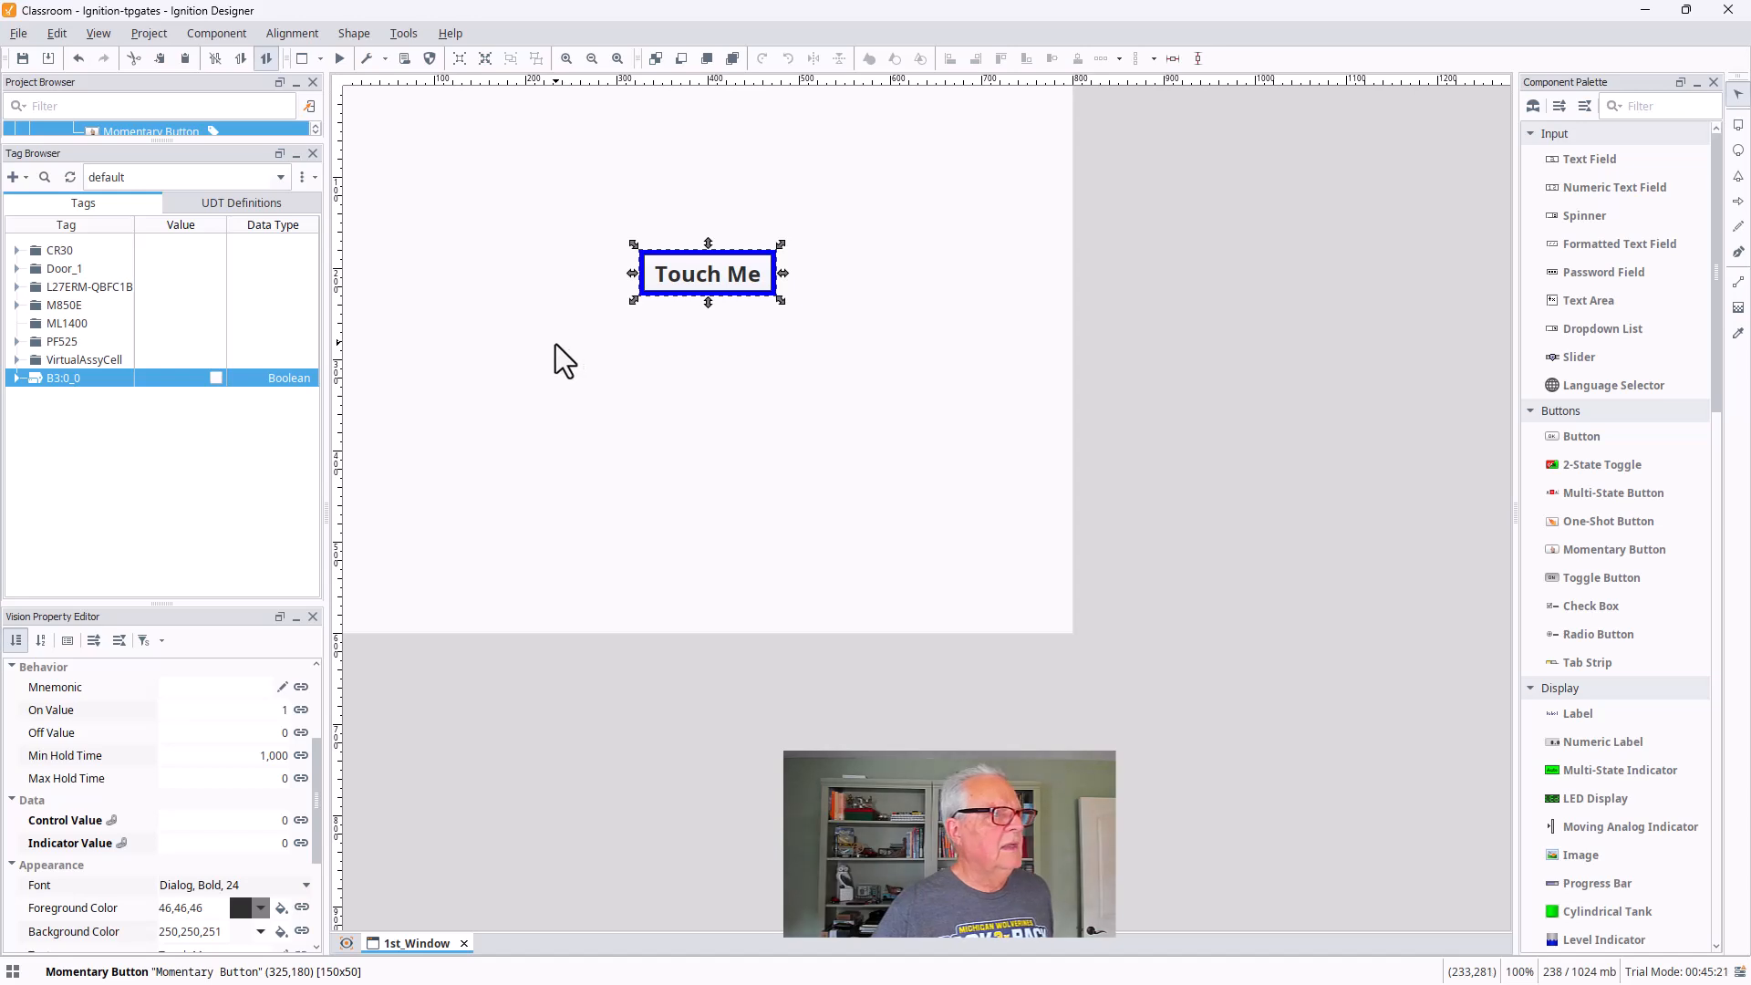
Show the whole Touch Me button beside RSLogix Micro Starter, and open the B3 - BINARY data file there at bit B3:0/0
left_click(1685, 10)
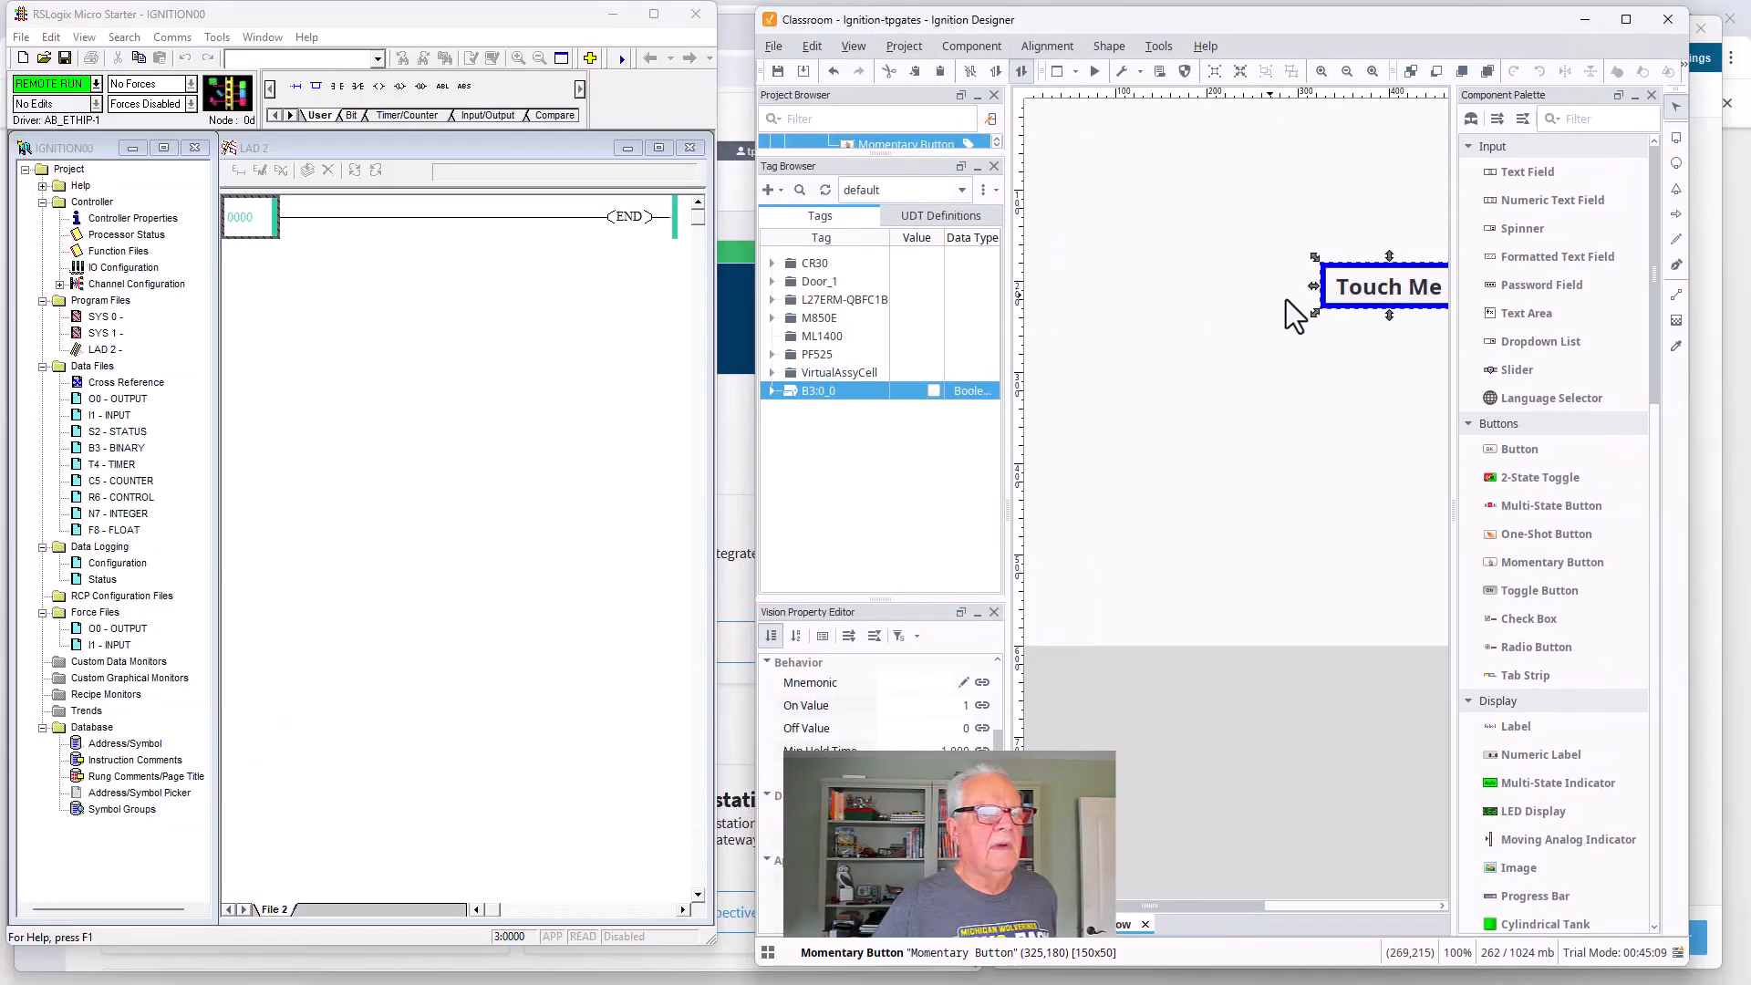
left_click_drag(1453, 379, 1503, 371)
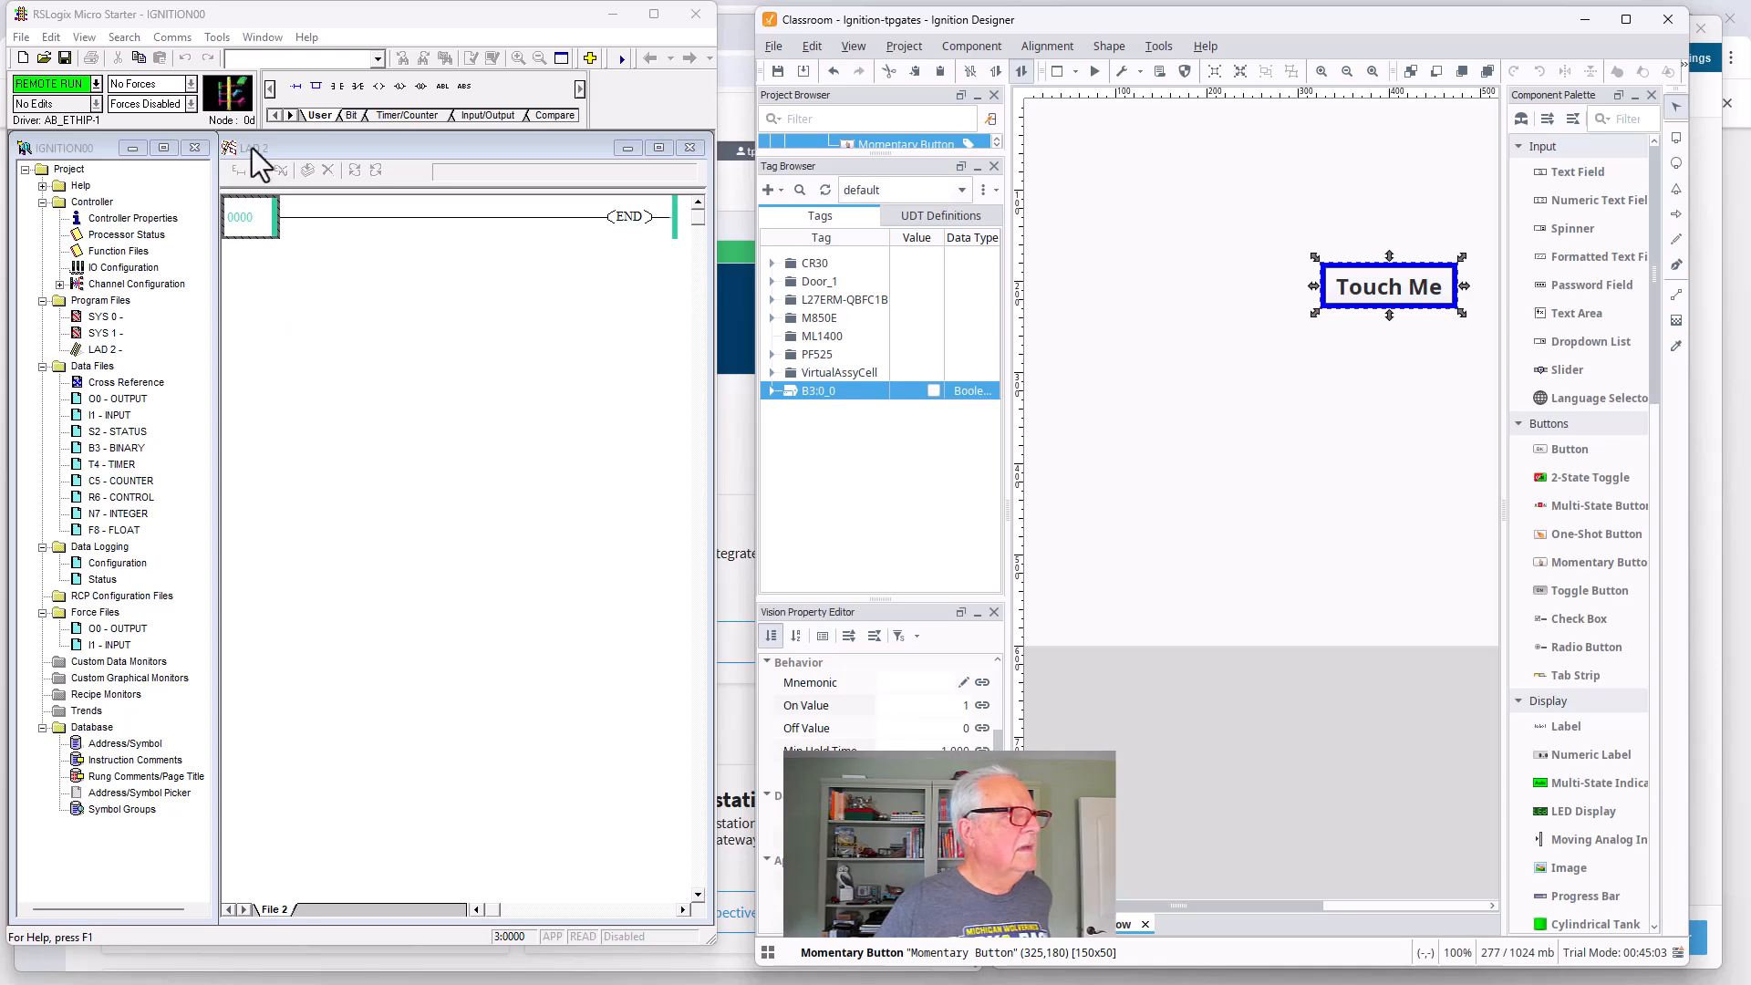
double_click(97, 450)
left_click(470, 280)
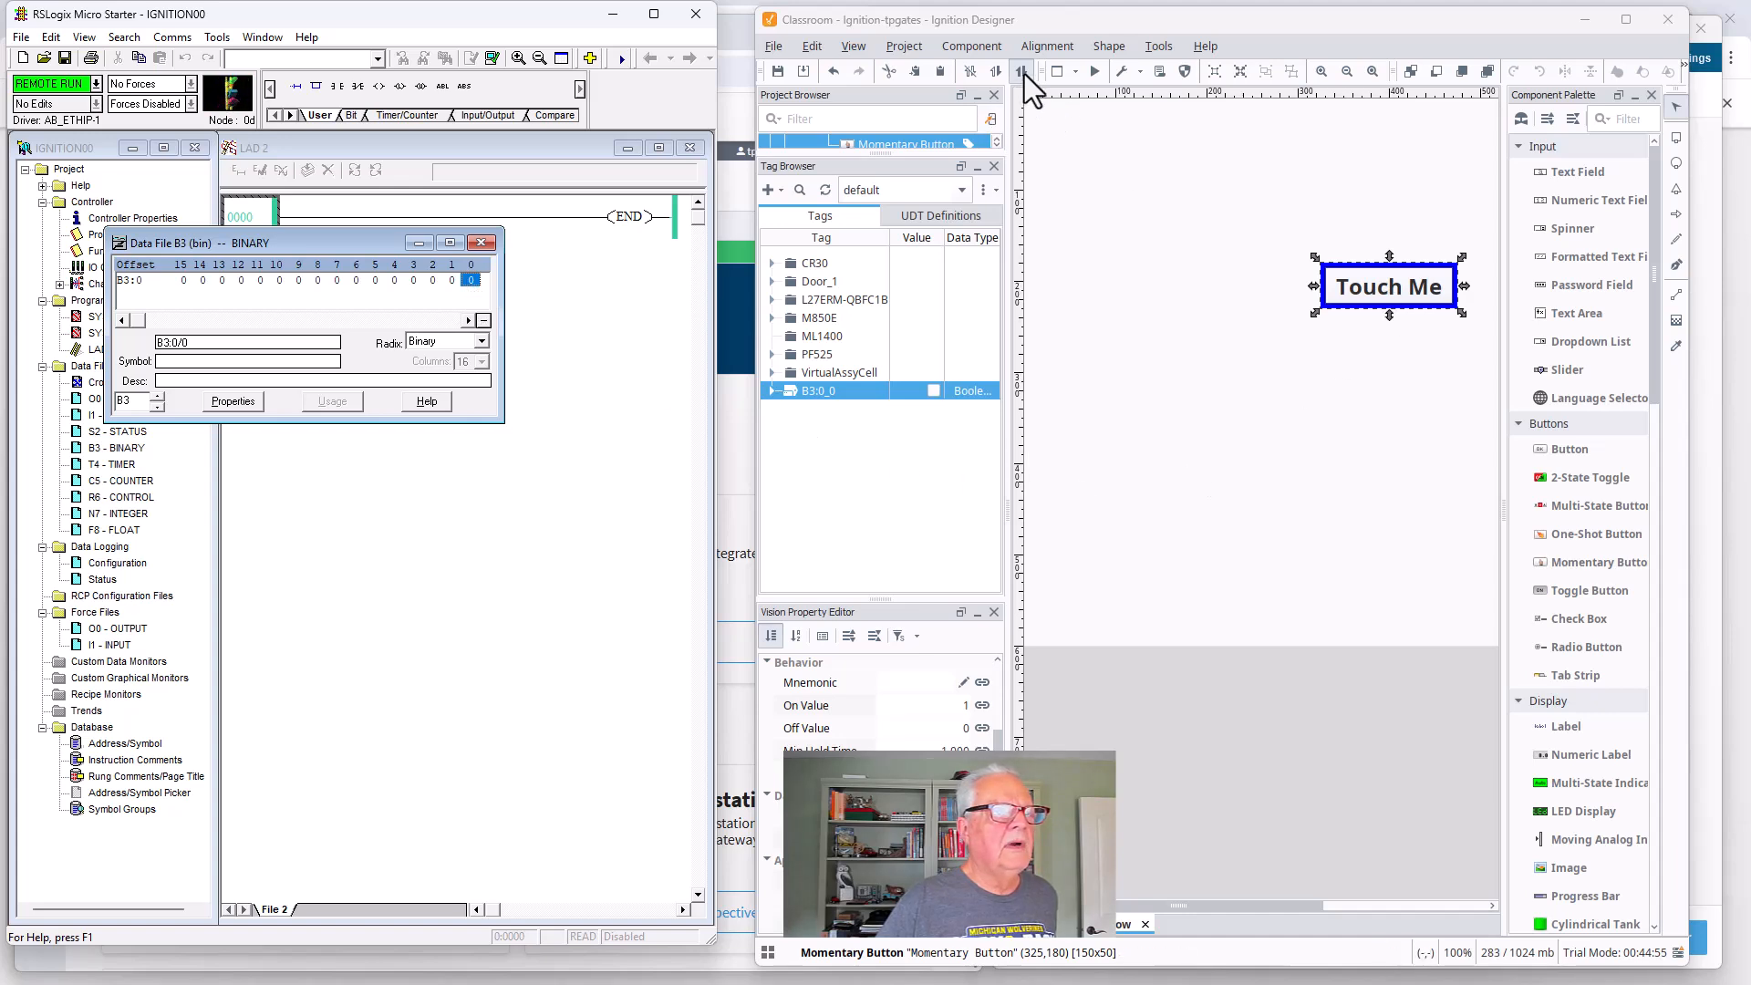
In Ignition Designer, turn gateway communication off and set it back to read/write mode
left_click(965, 71)
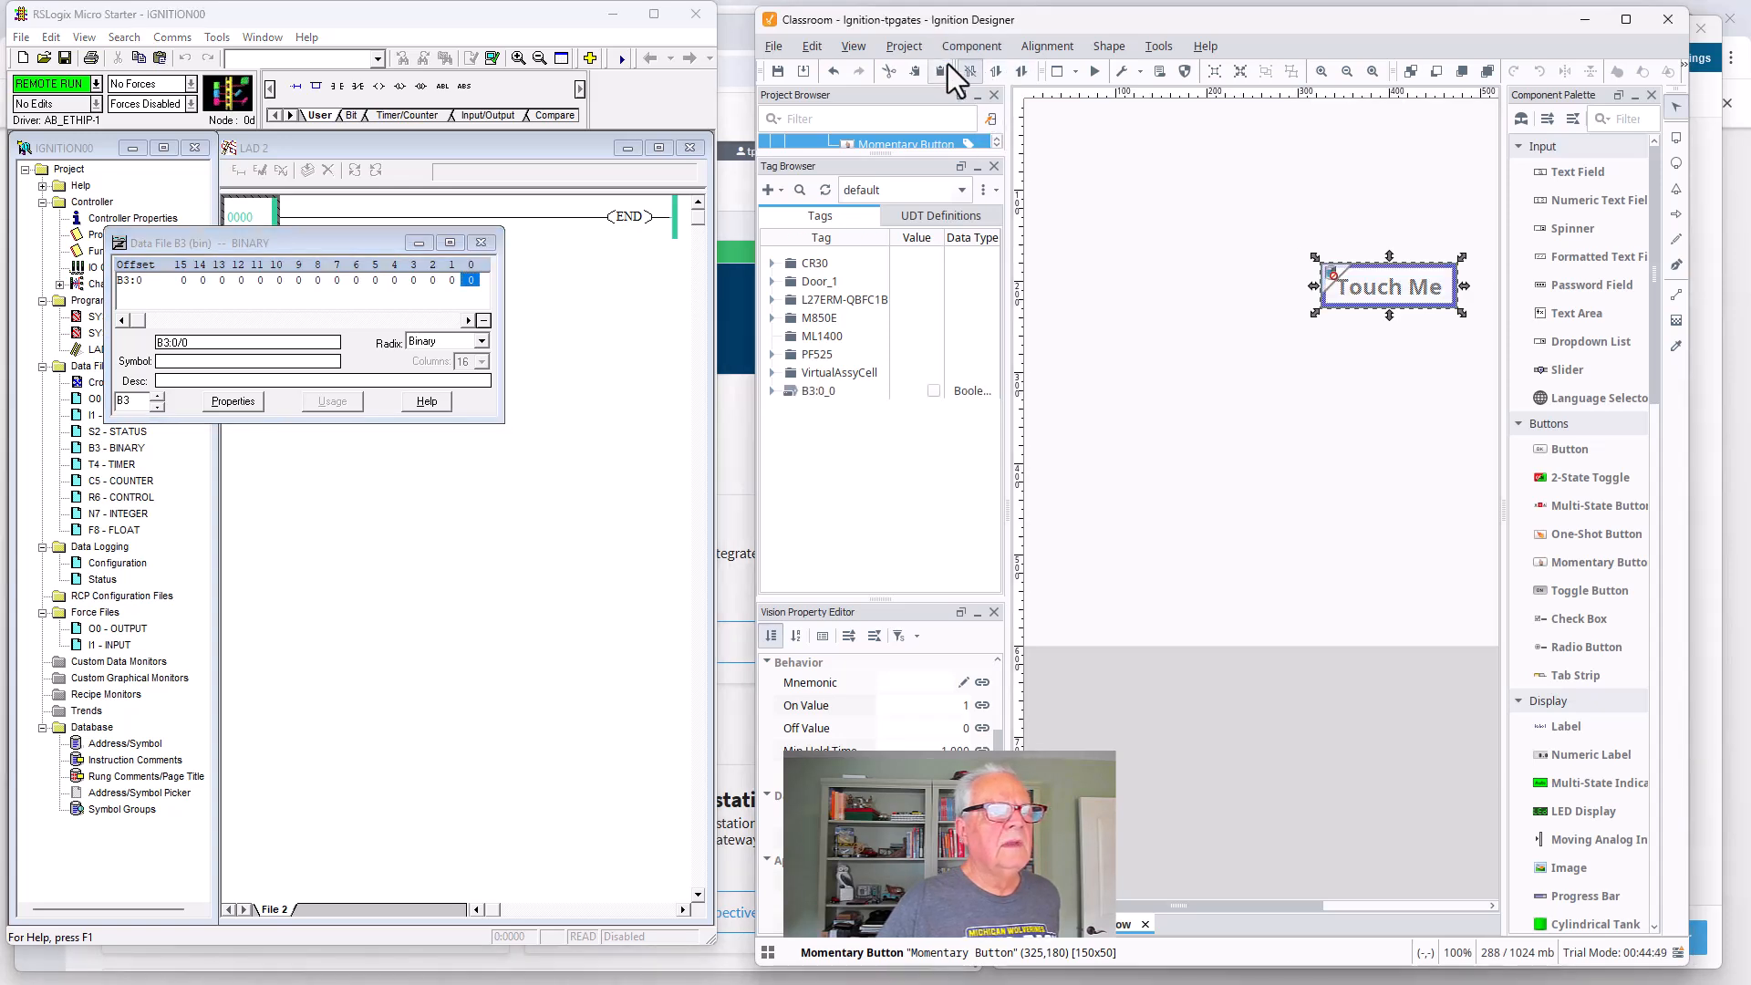
left_click(1024, 72)
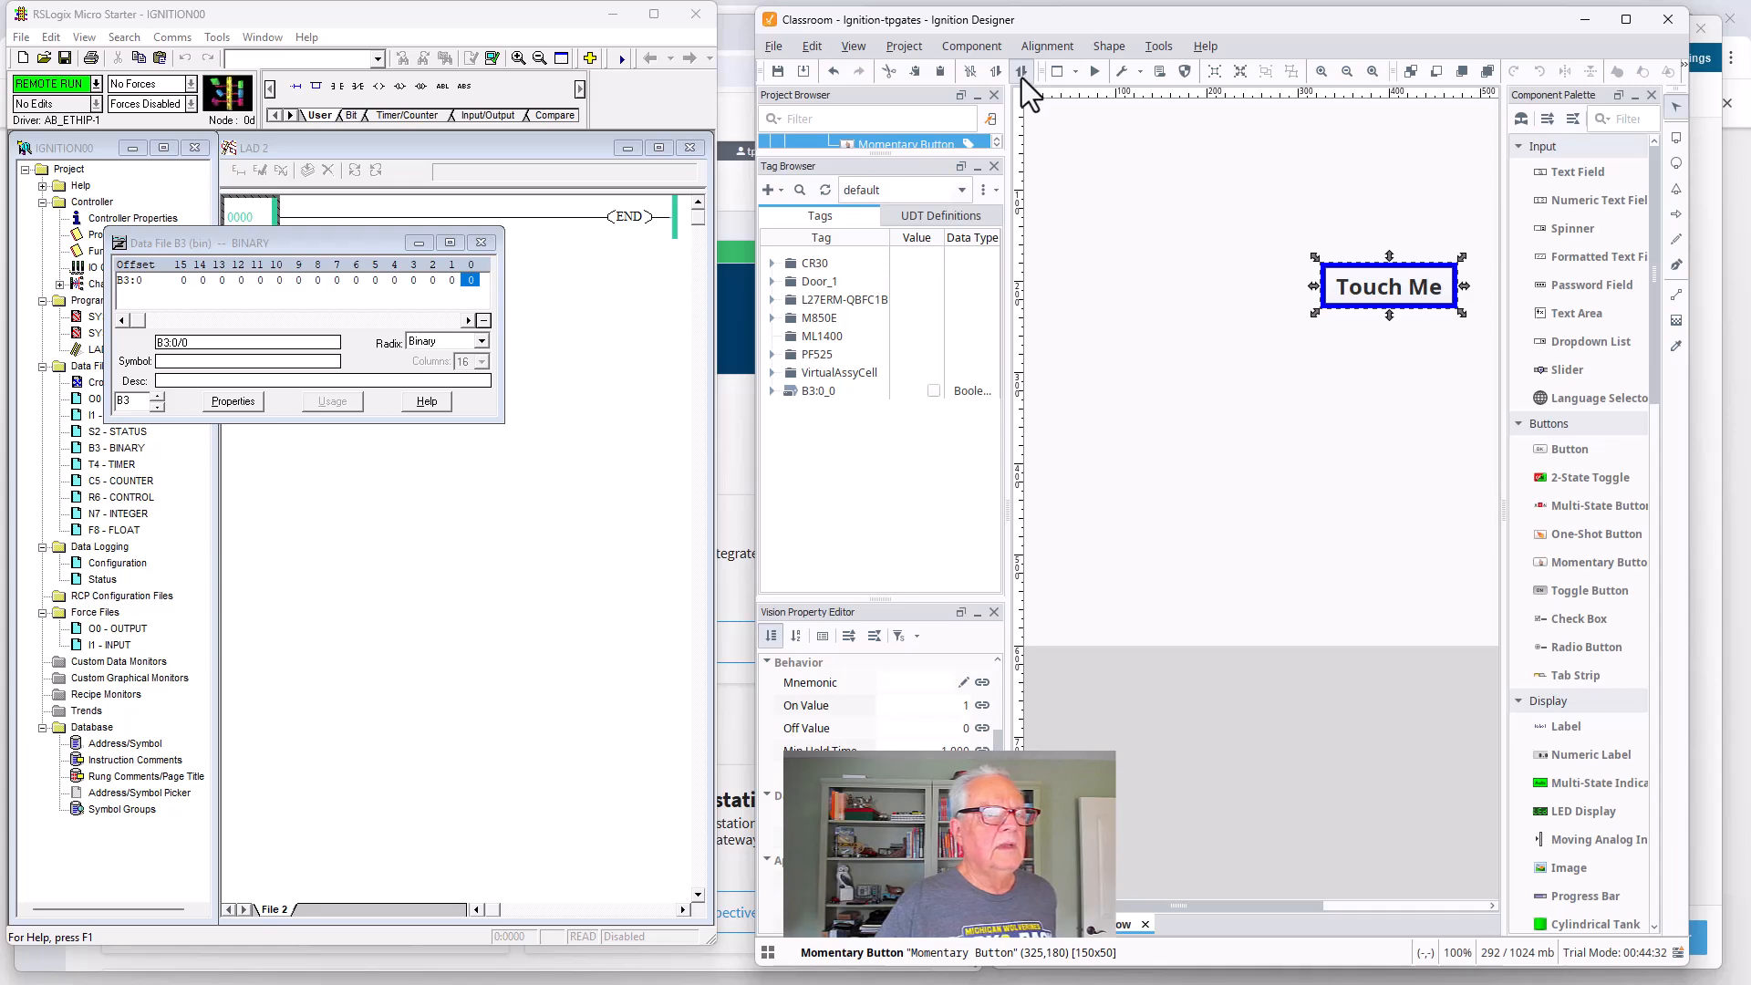
Toggle between preview and design mode, leaving 1st_Window running in preview mode
left_click(1096, 73)
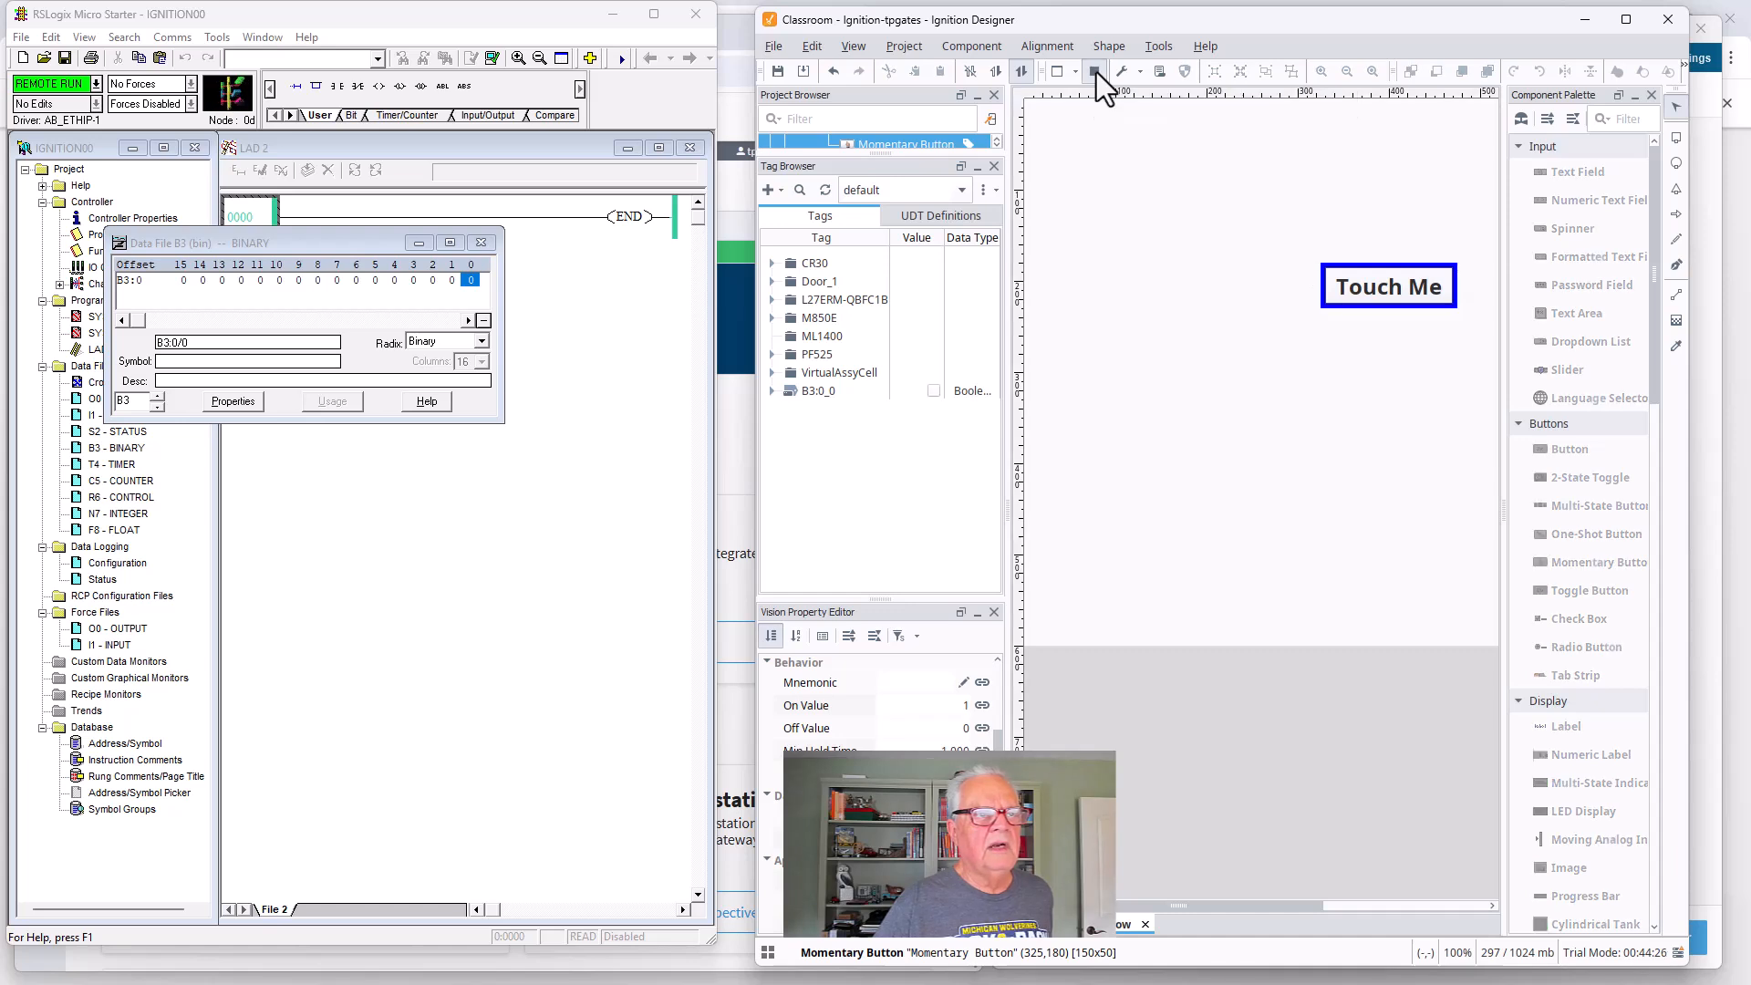
left_click(1094, 77)
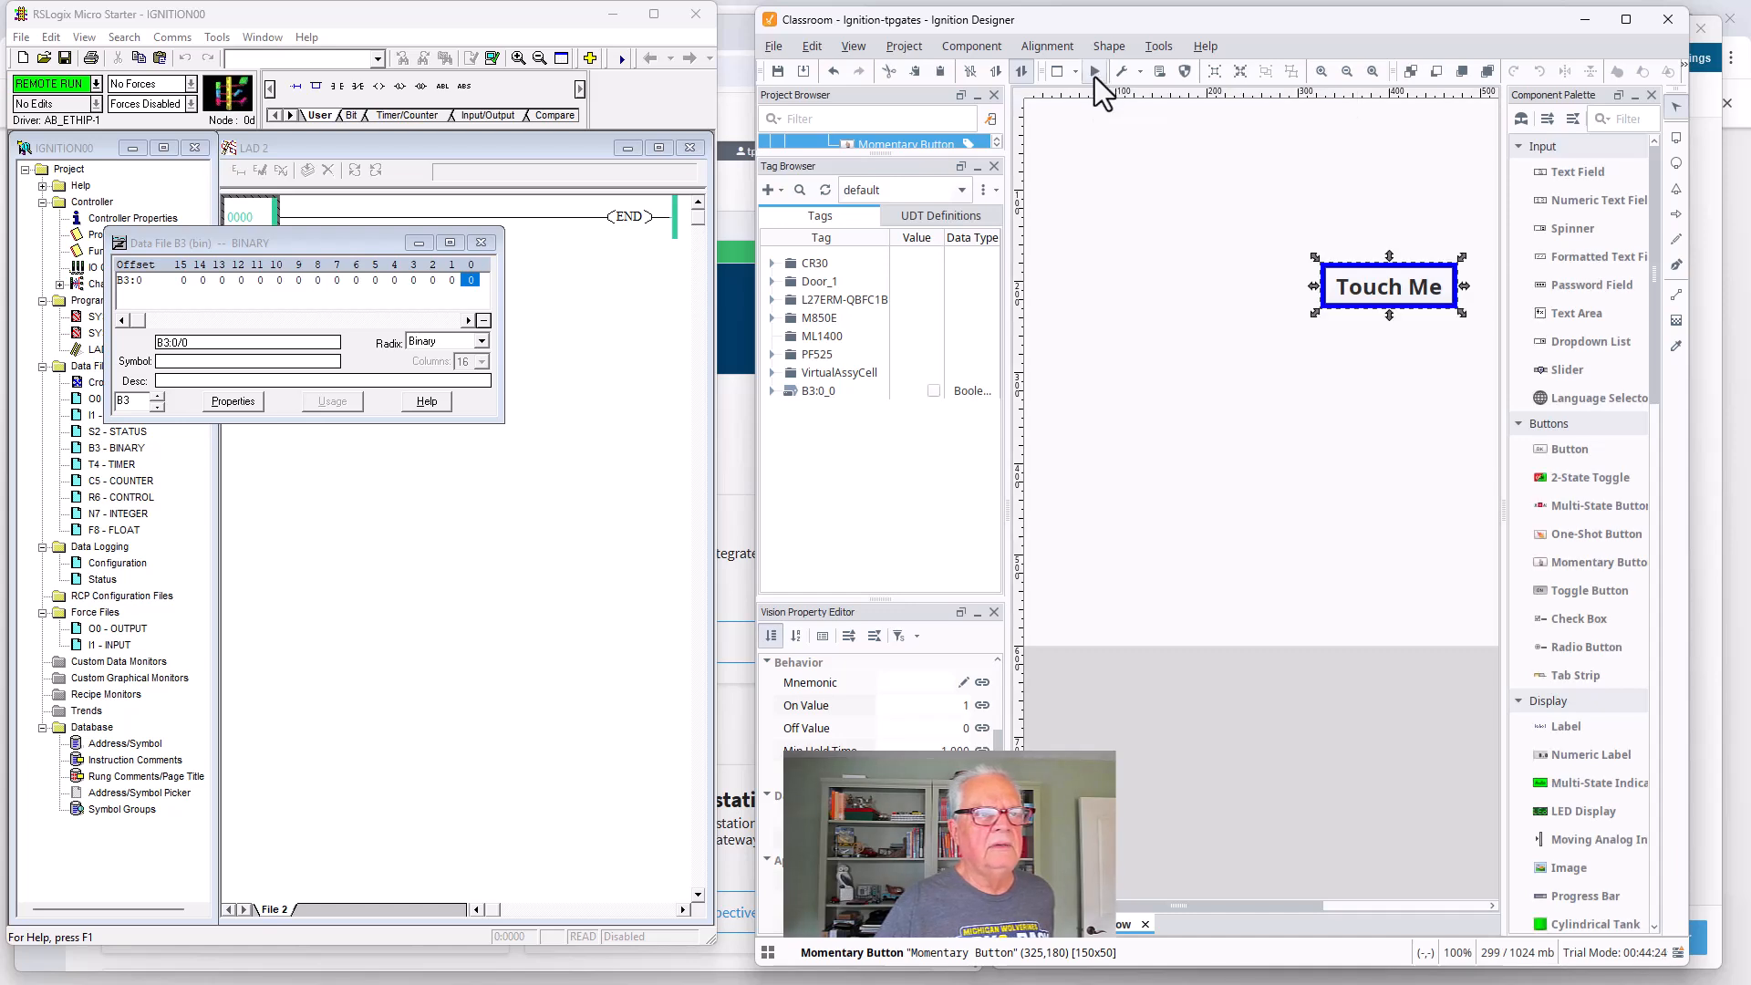
left_click(1094, 76)
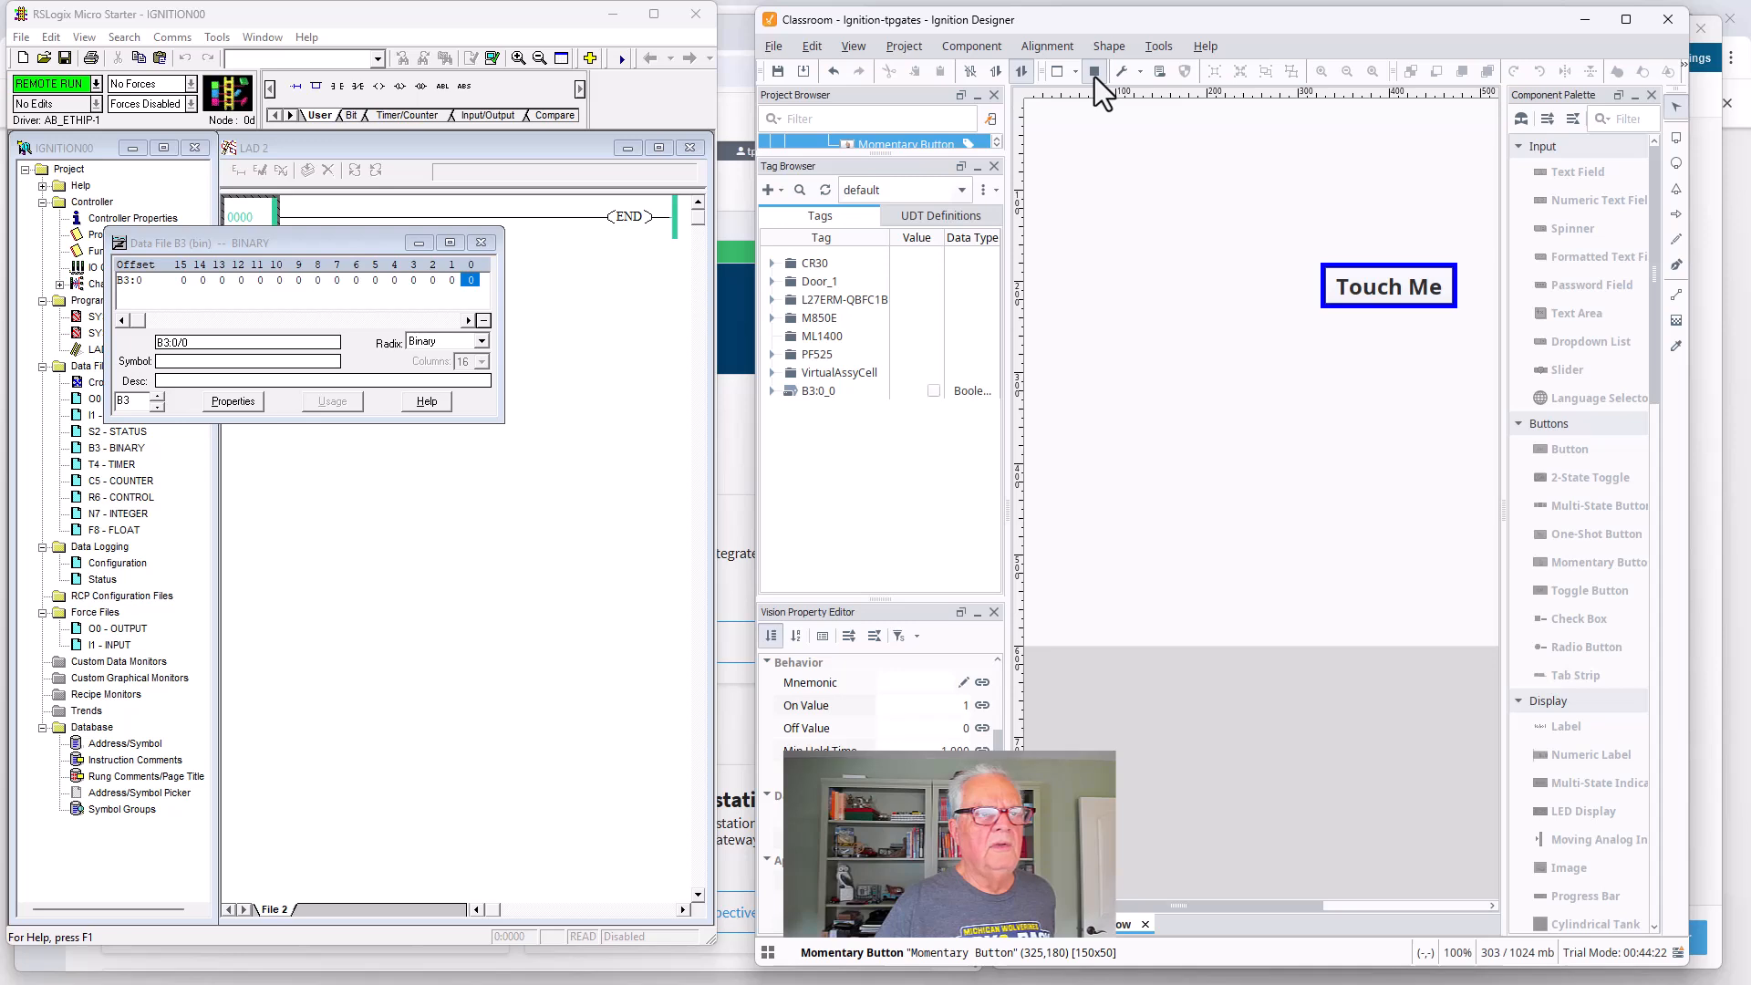
left_click(1094, 77)
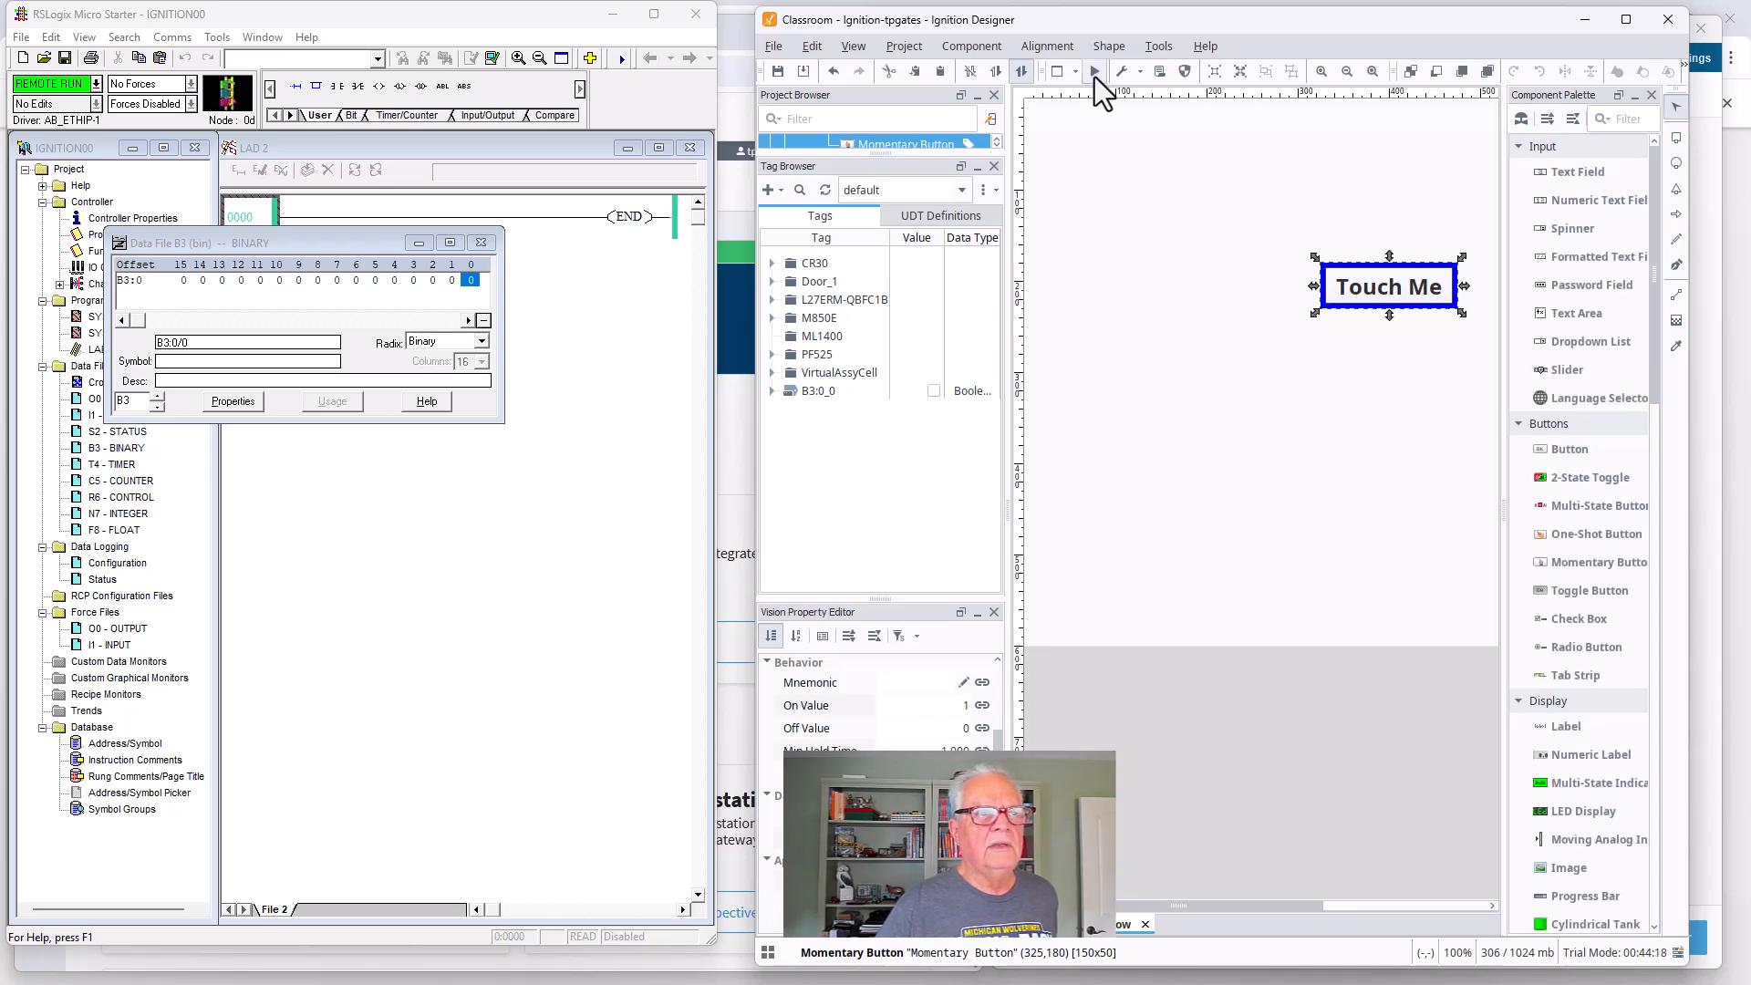
left_click(1094, 76)
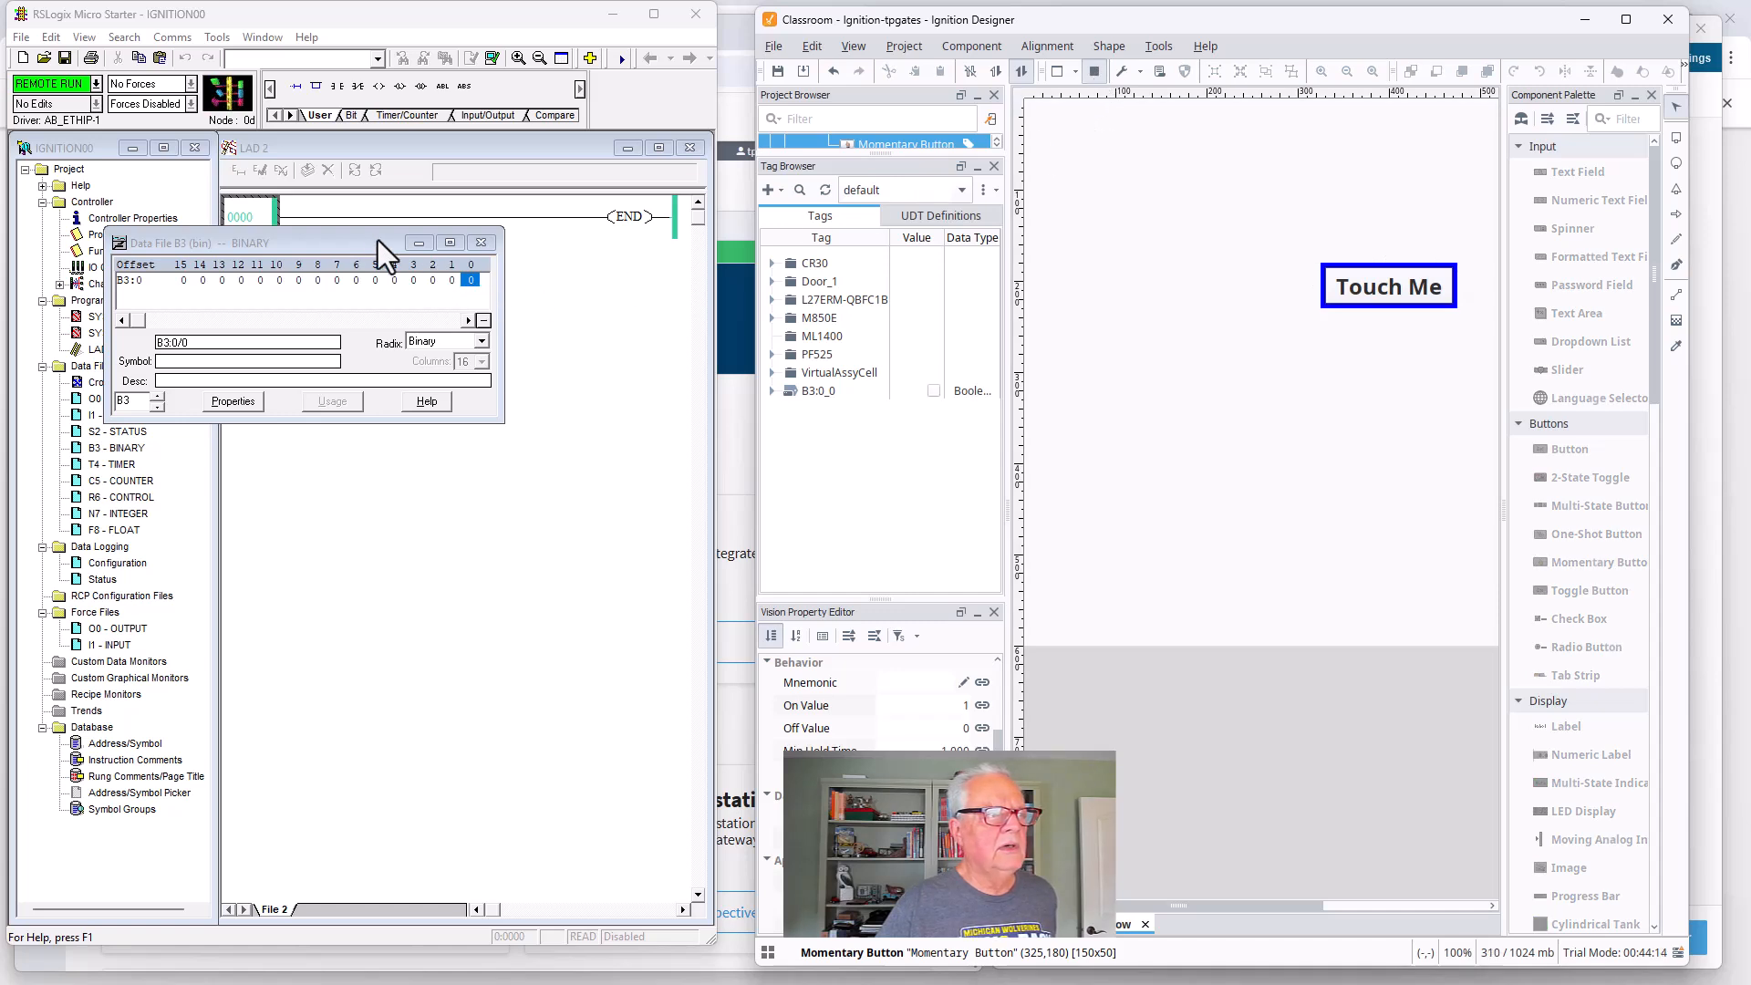
Move the B3 BINARY data file window toward the middle of the ladder area and operate the Touch Me button twice in Ignition Designer's preview
left_click_drag(366, 241, 517, 267)
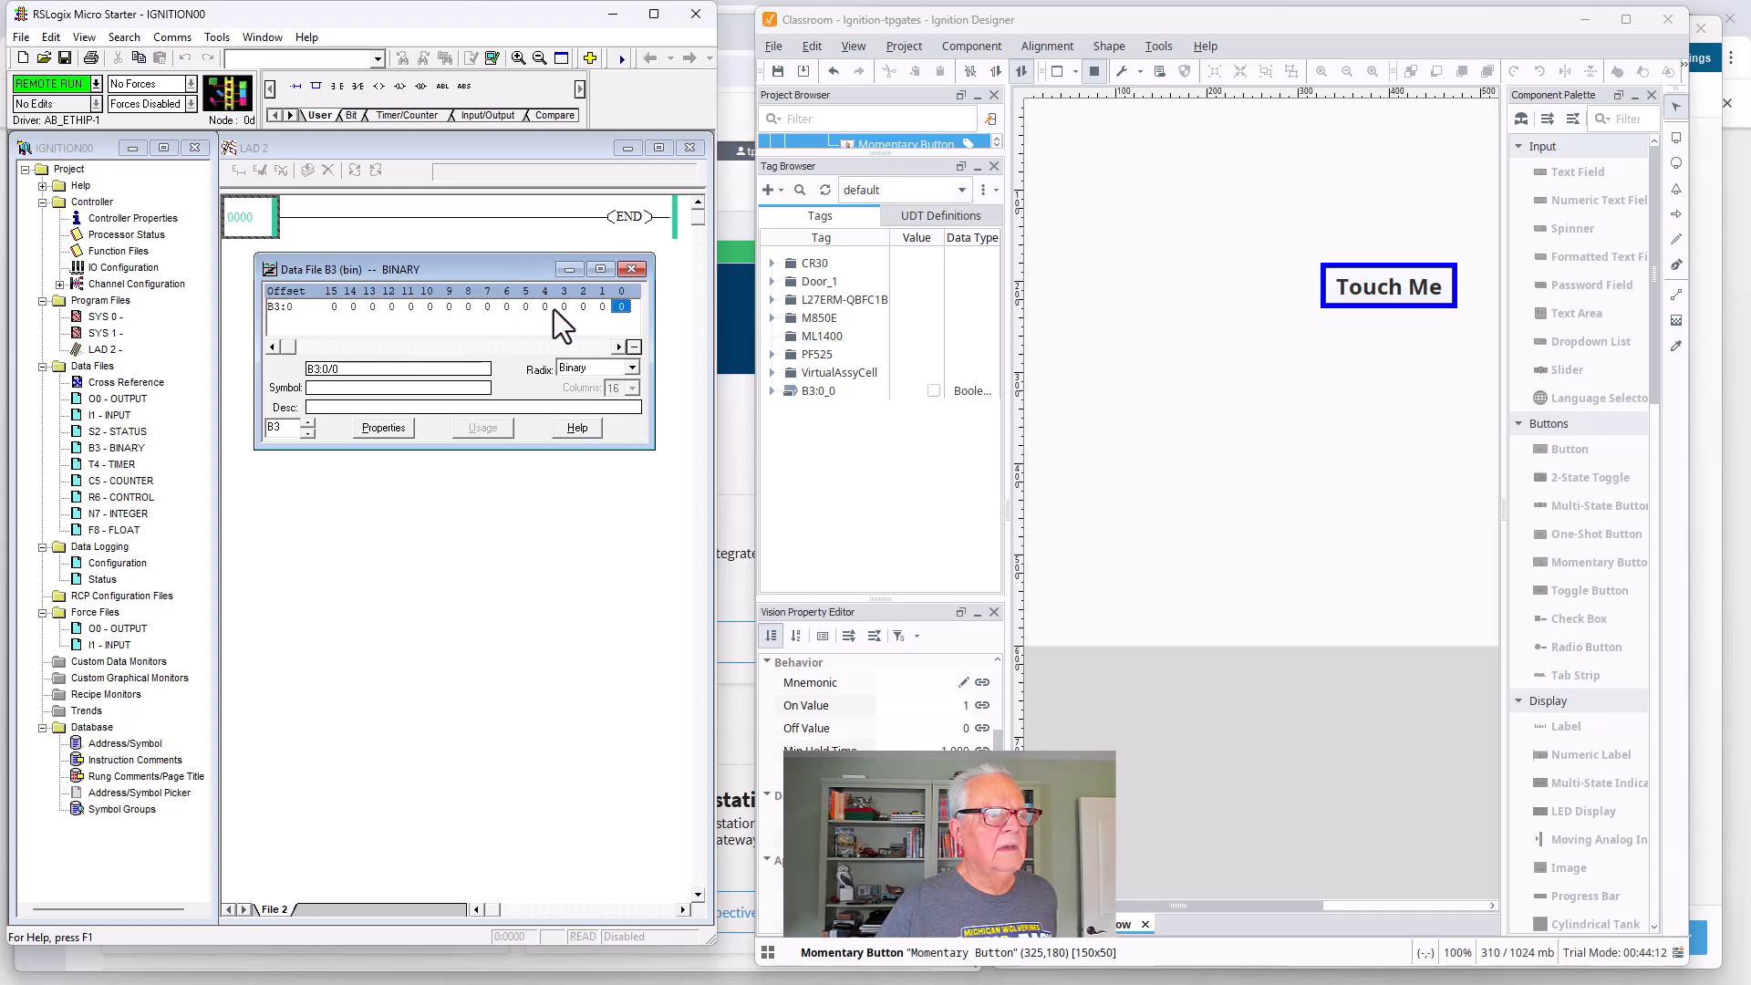
left_click(1413, 292)
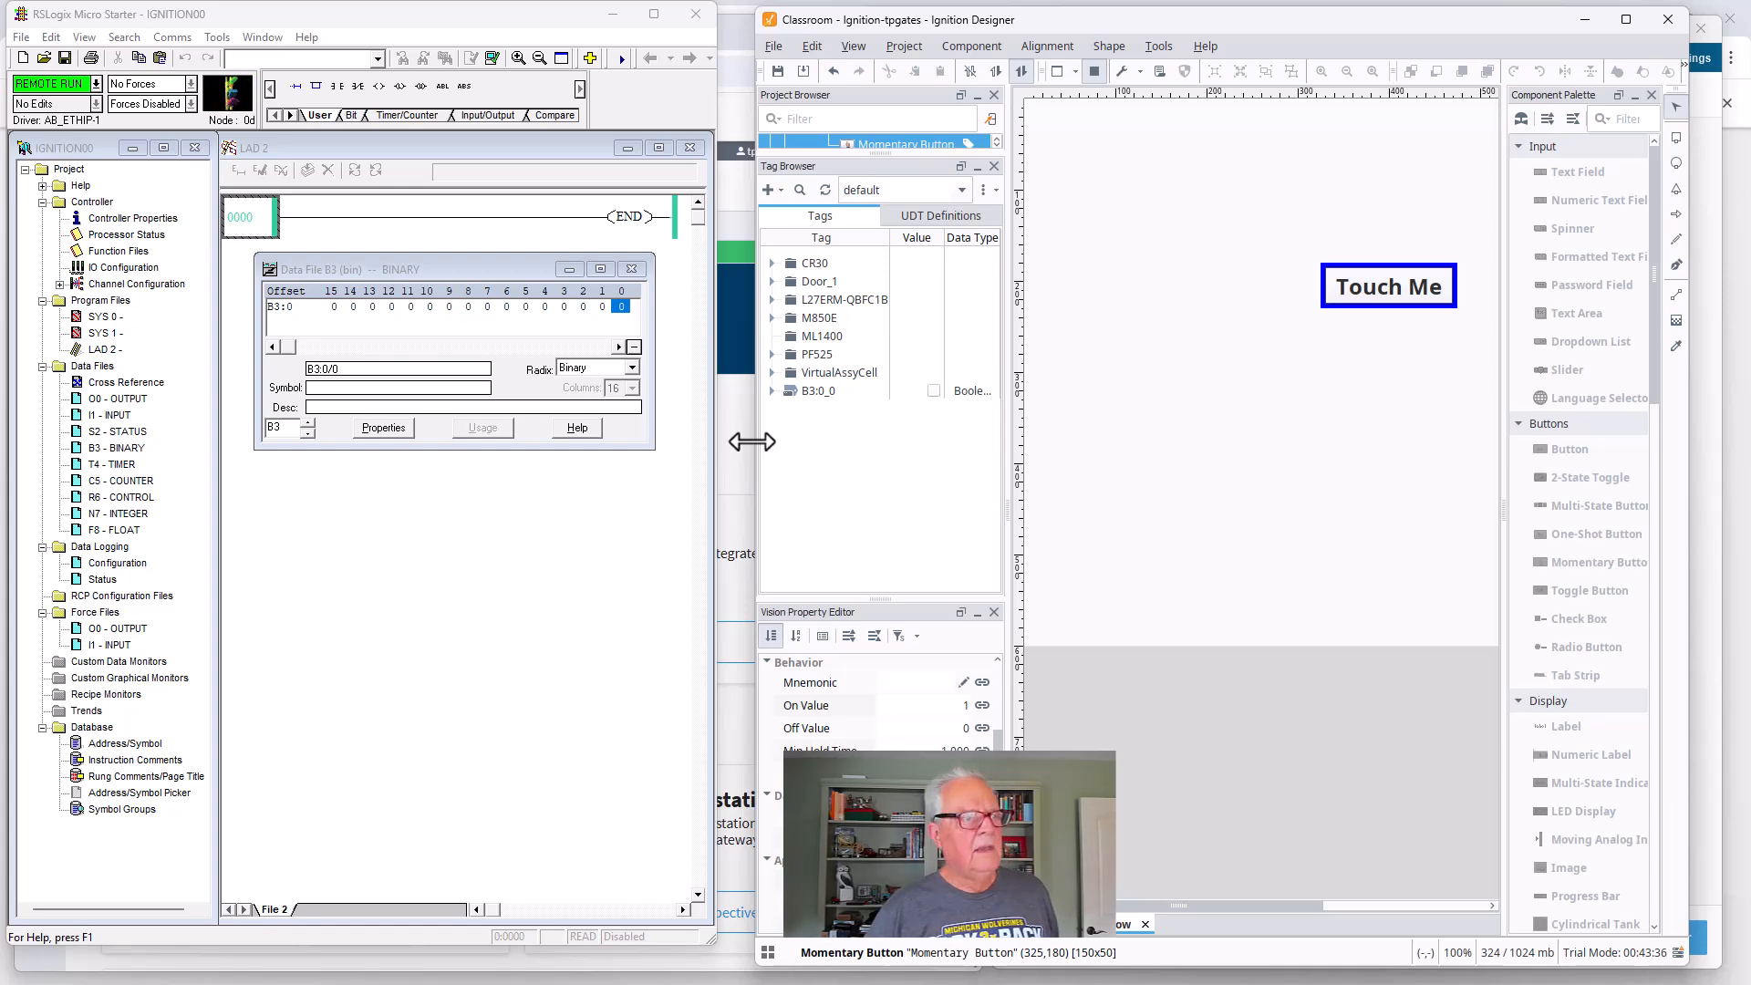
left_click(1392, 292)
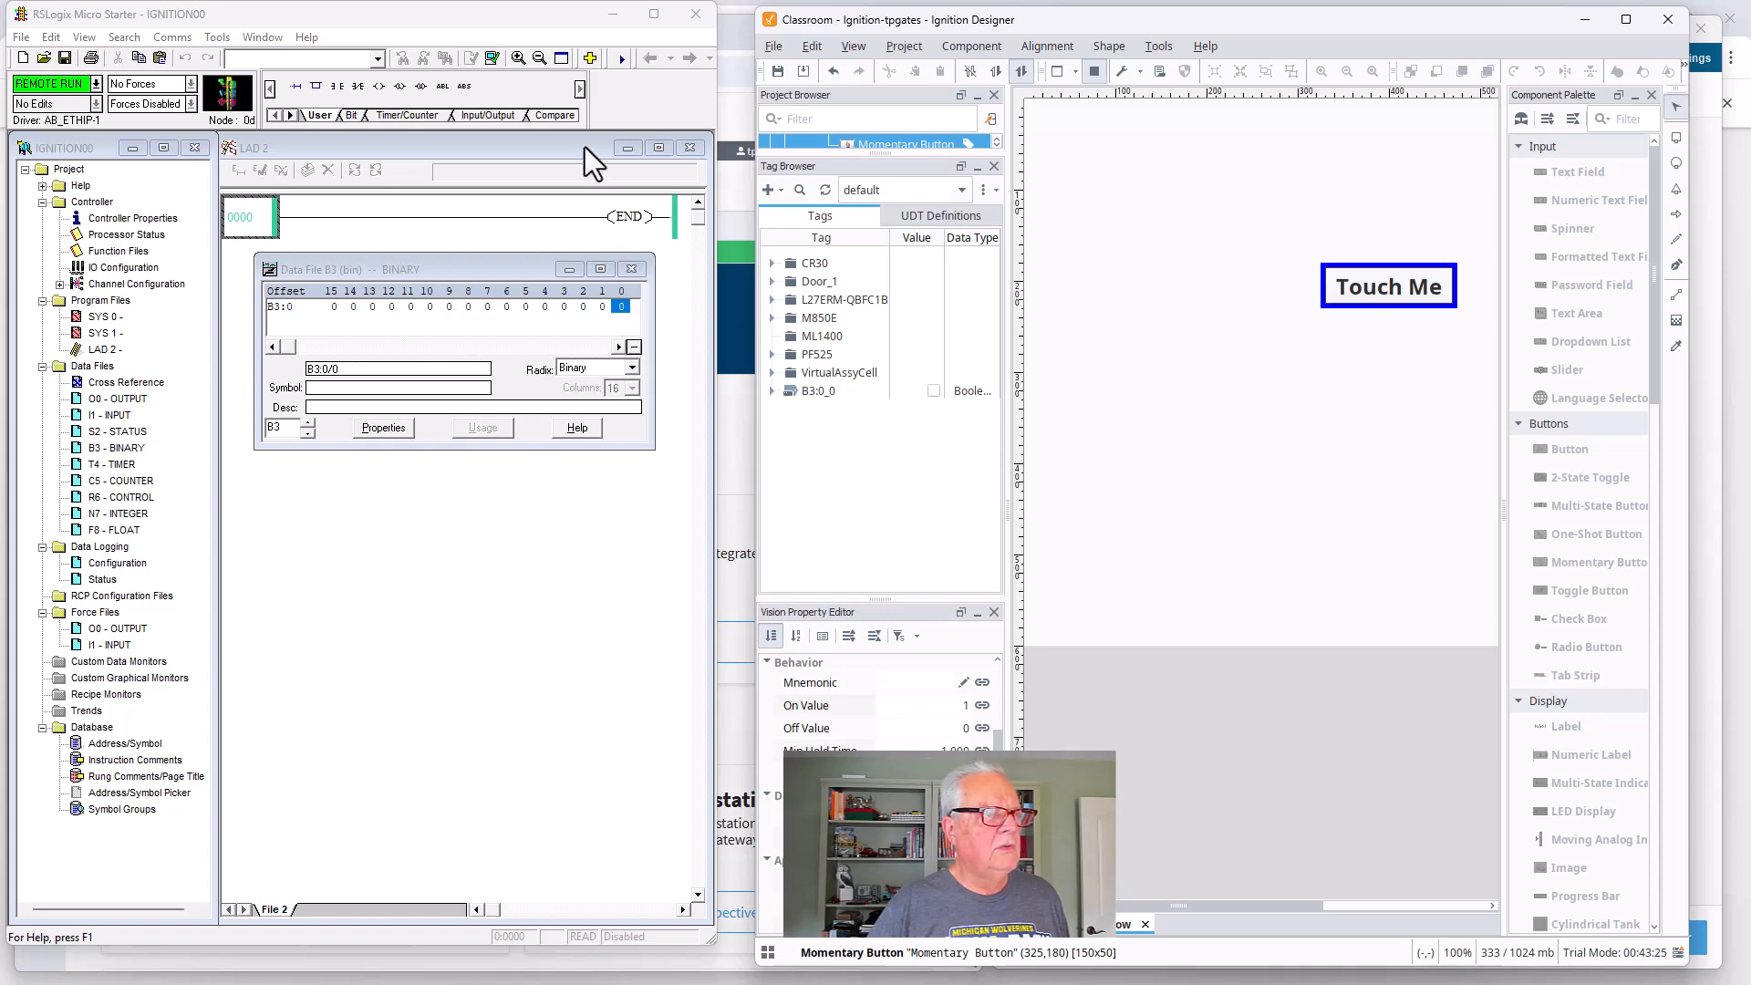
In RSLogix Micro Starter, toggle bit B3:0/0 in the B3 BINARY data file
left_click(562, 15)
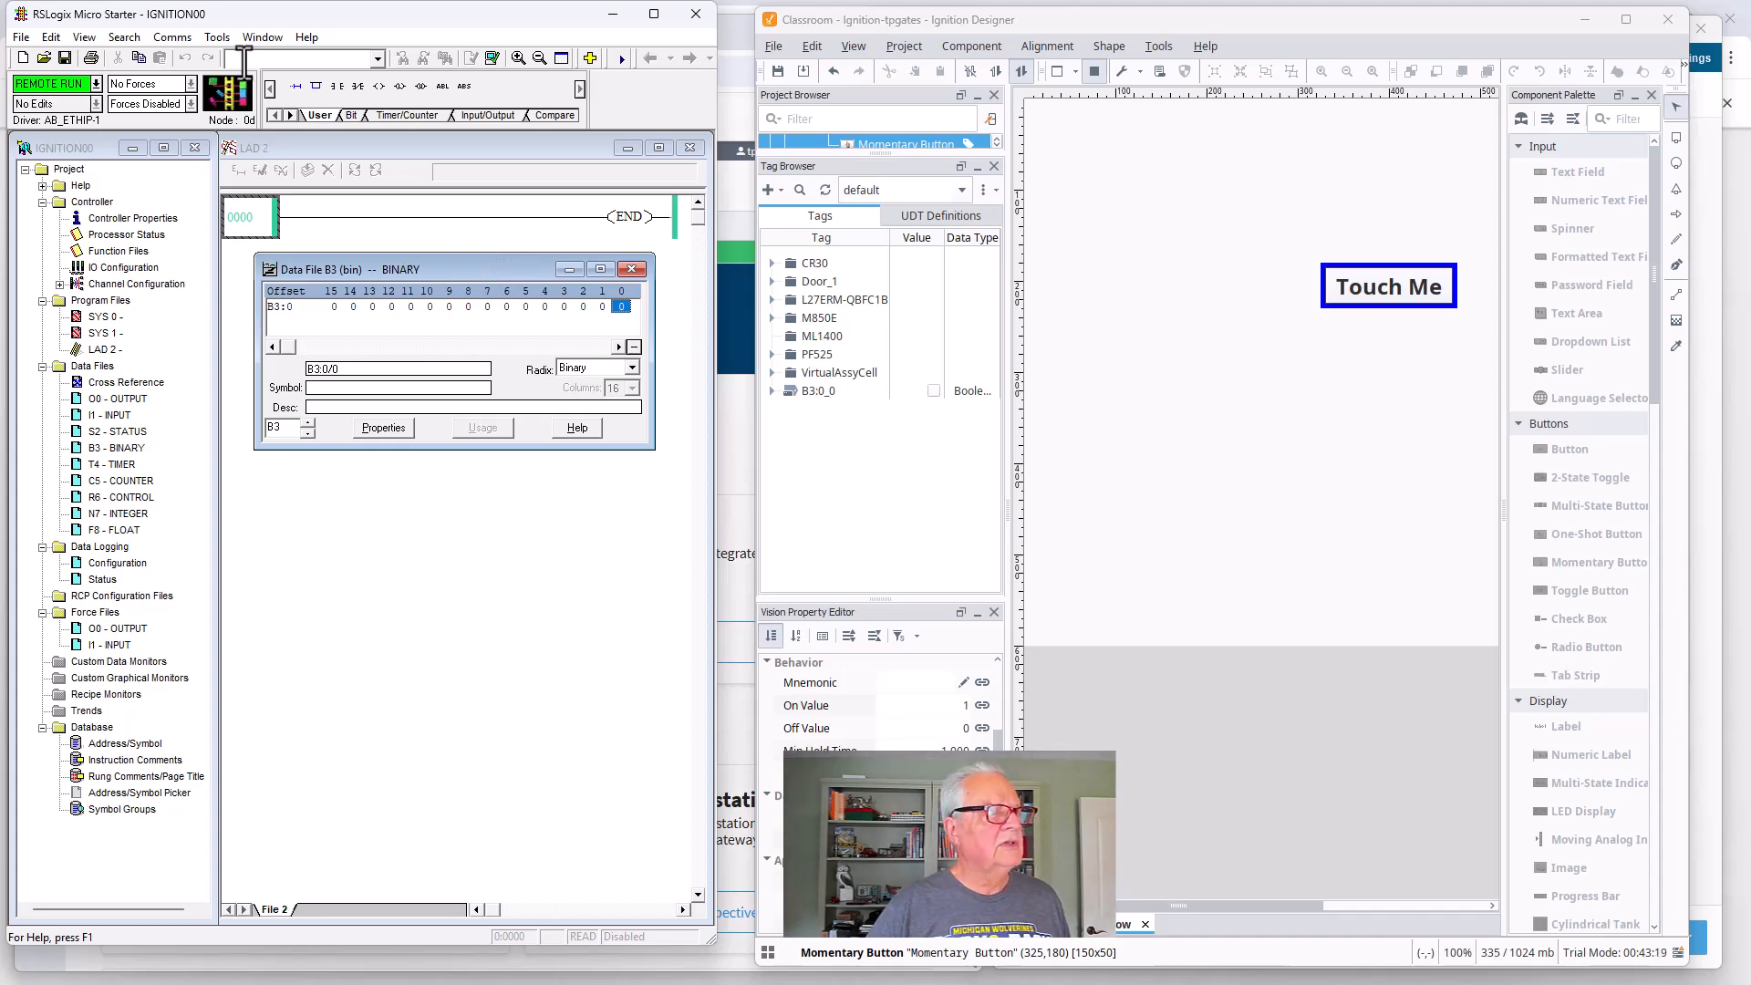
right_click(622, 305)
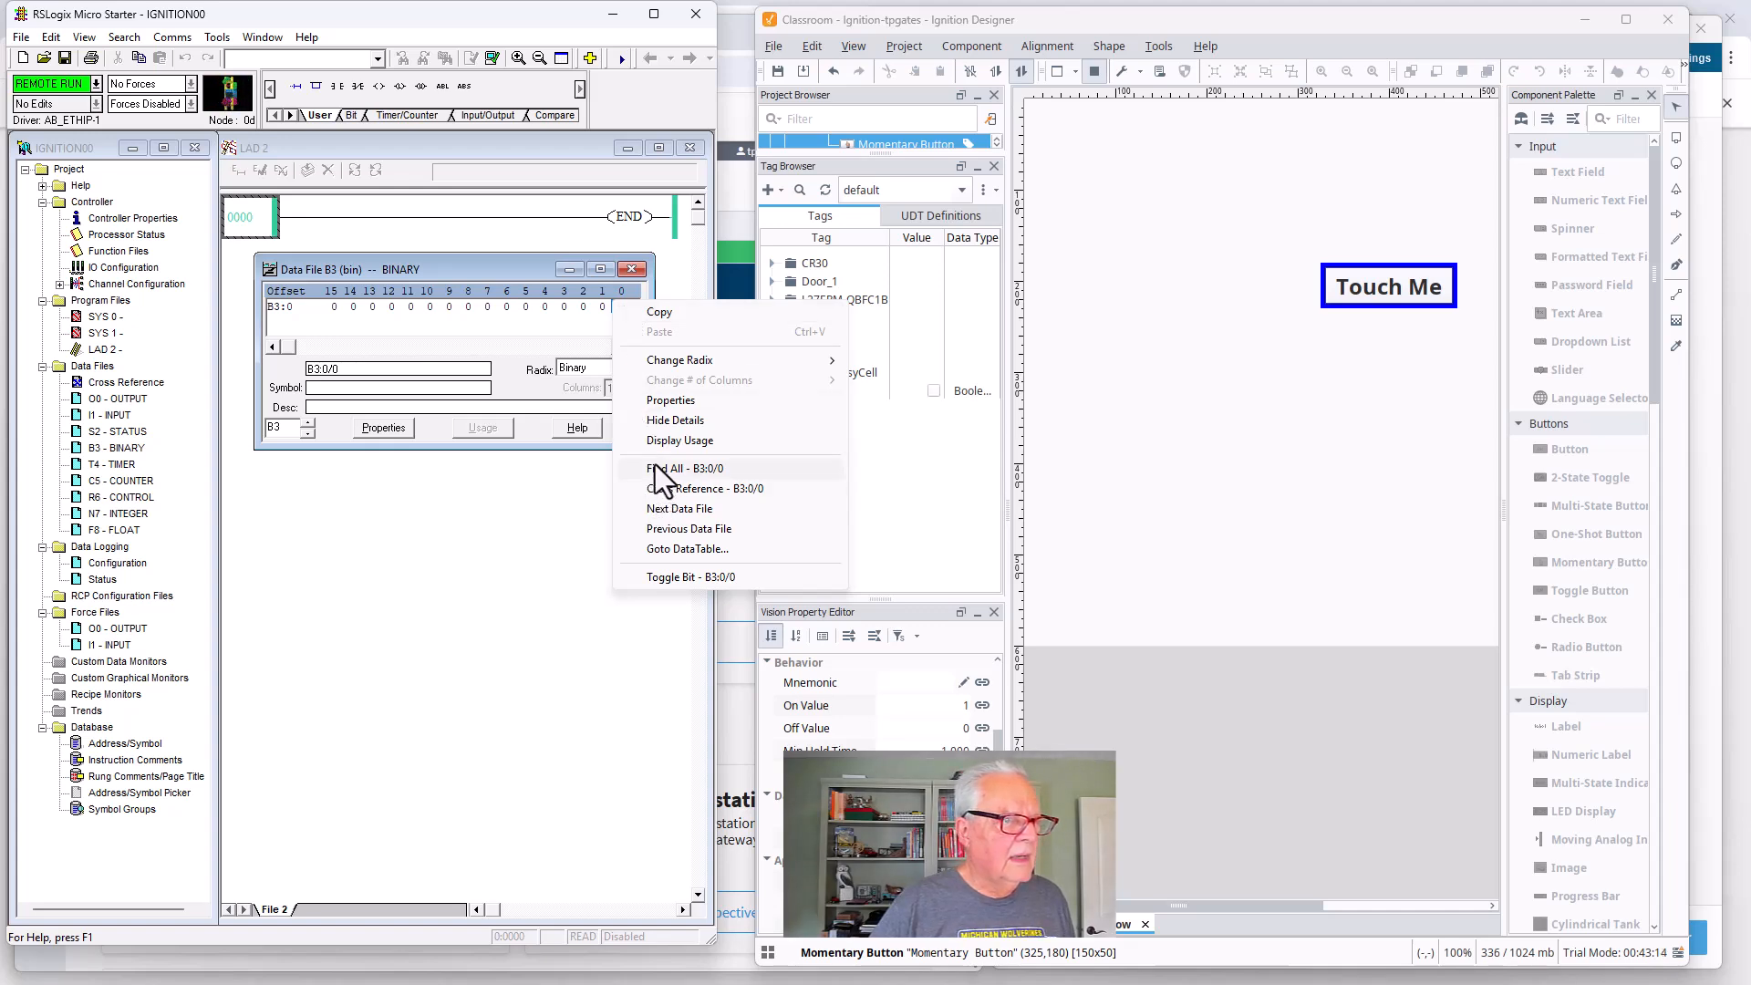
left_click(675, 577)
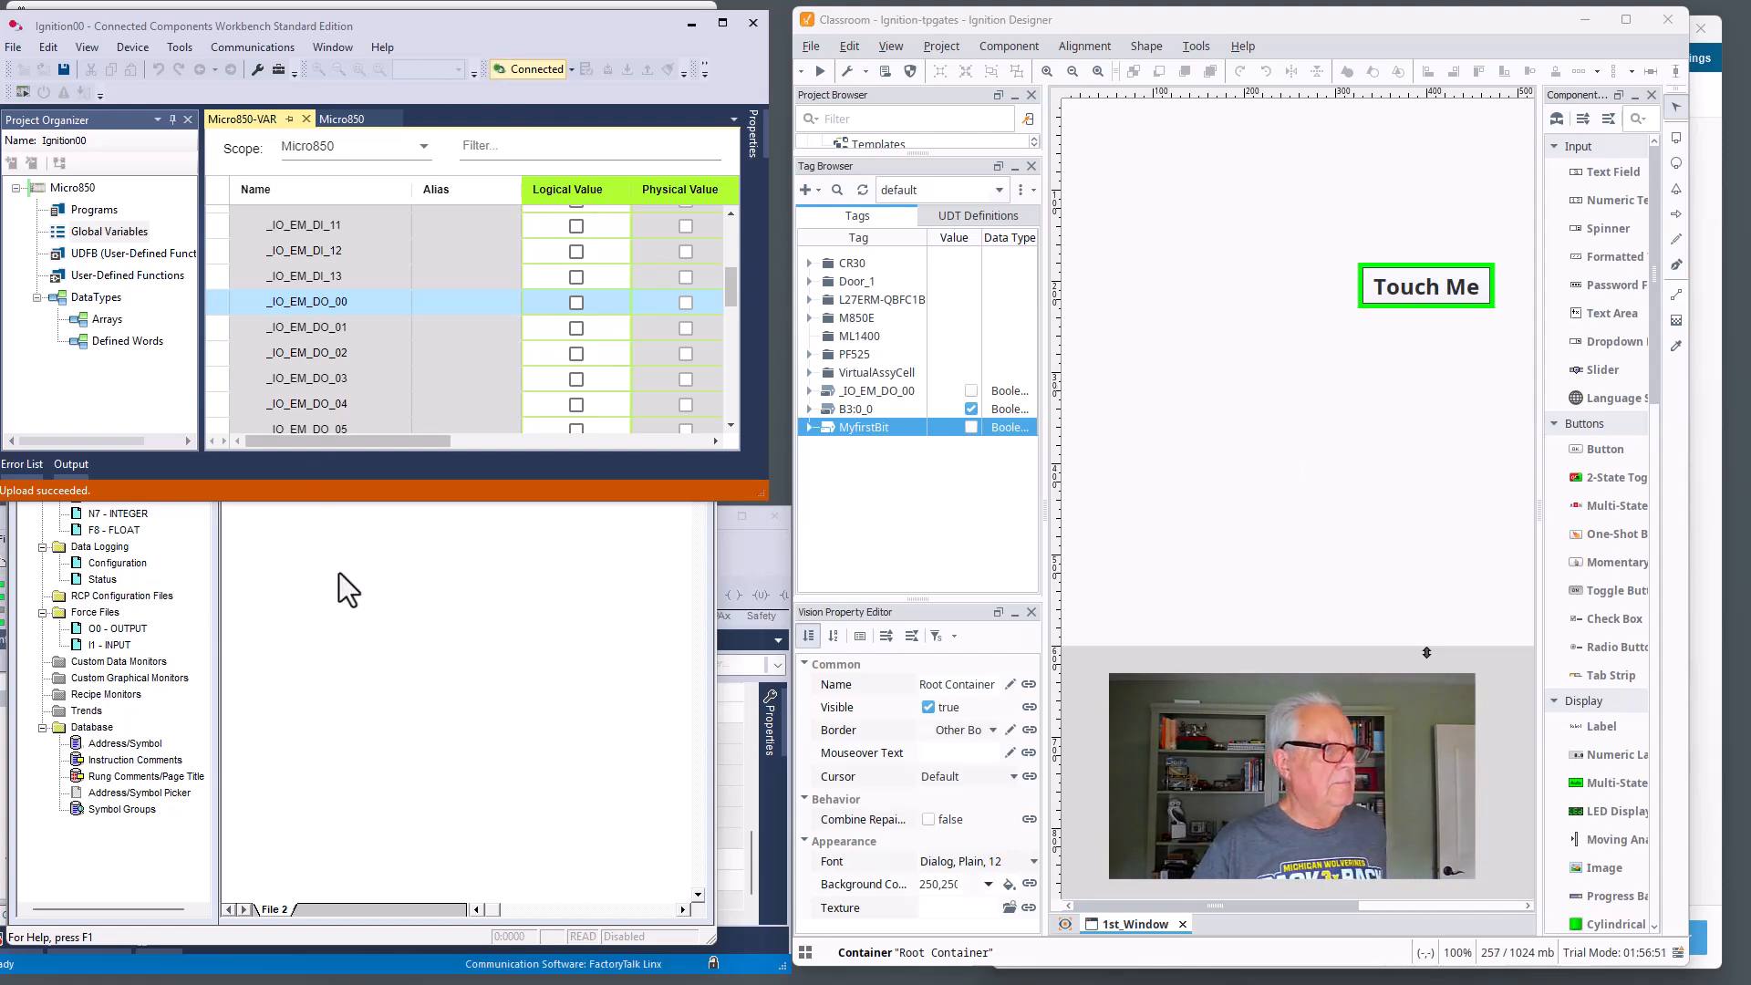
Bring RSLogix Micro Starter to the front and minimize it to expose the Logix Designer controller tags
left_click(343, 616)
left_click(614, 14)
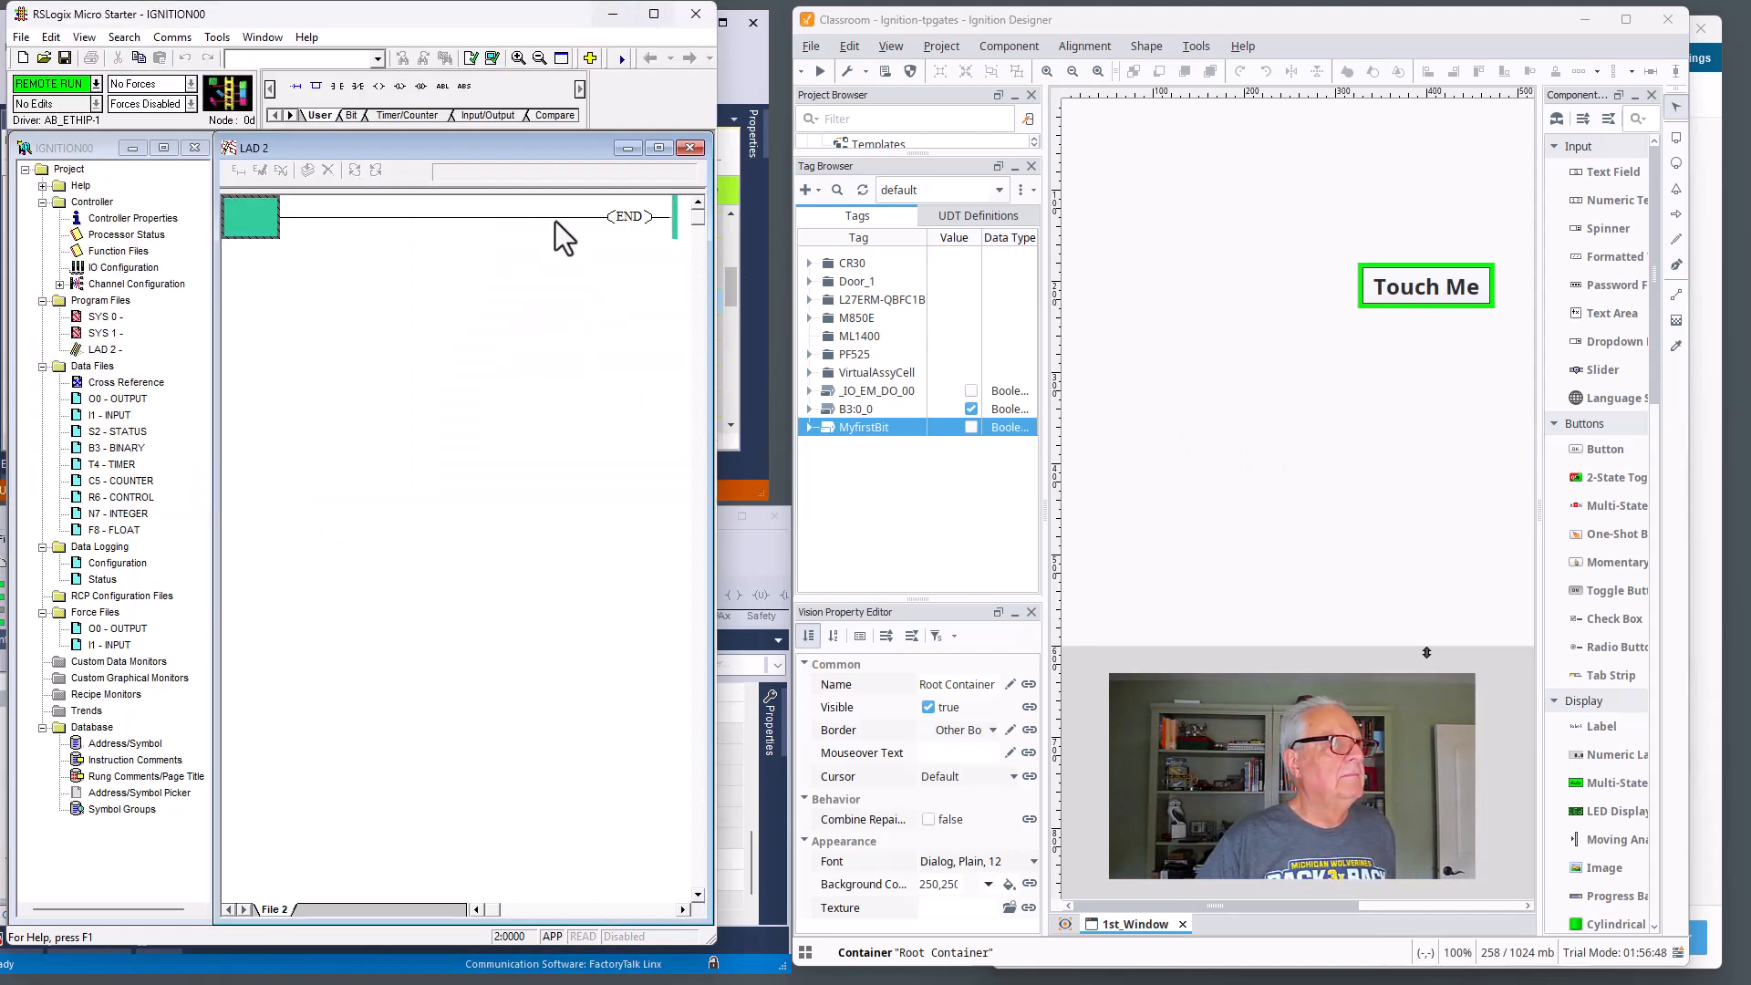
mouse_move(452, 518)
left_mouse_down()
mouse_move(423, 500)
mouse_move(430, 520)
left_mouse_up()
In Ignition Designer, copy the Touch Me button and paste two copies in a column beneath it
left_click(1445, 301)
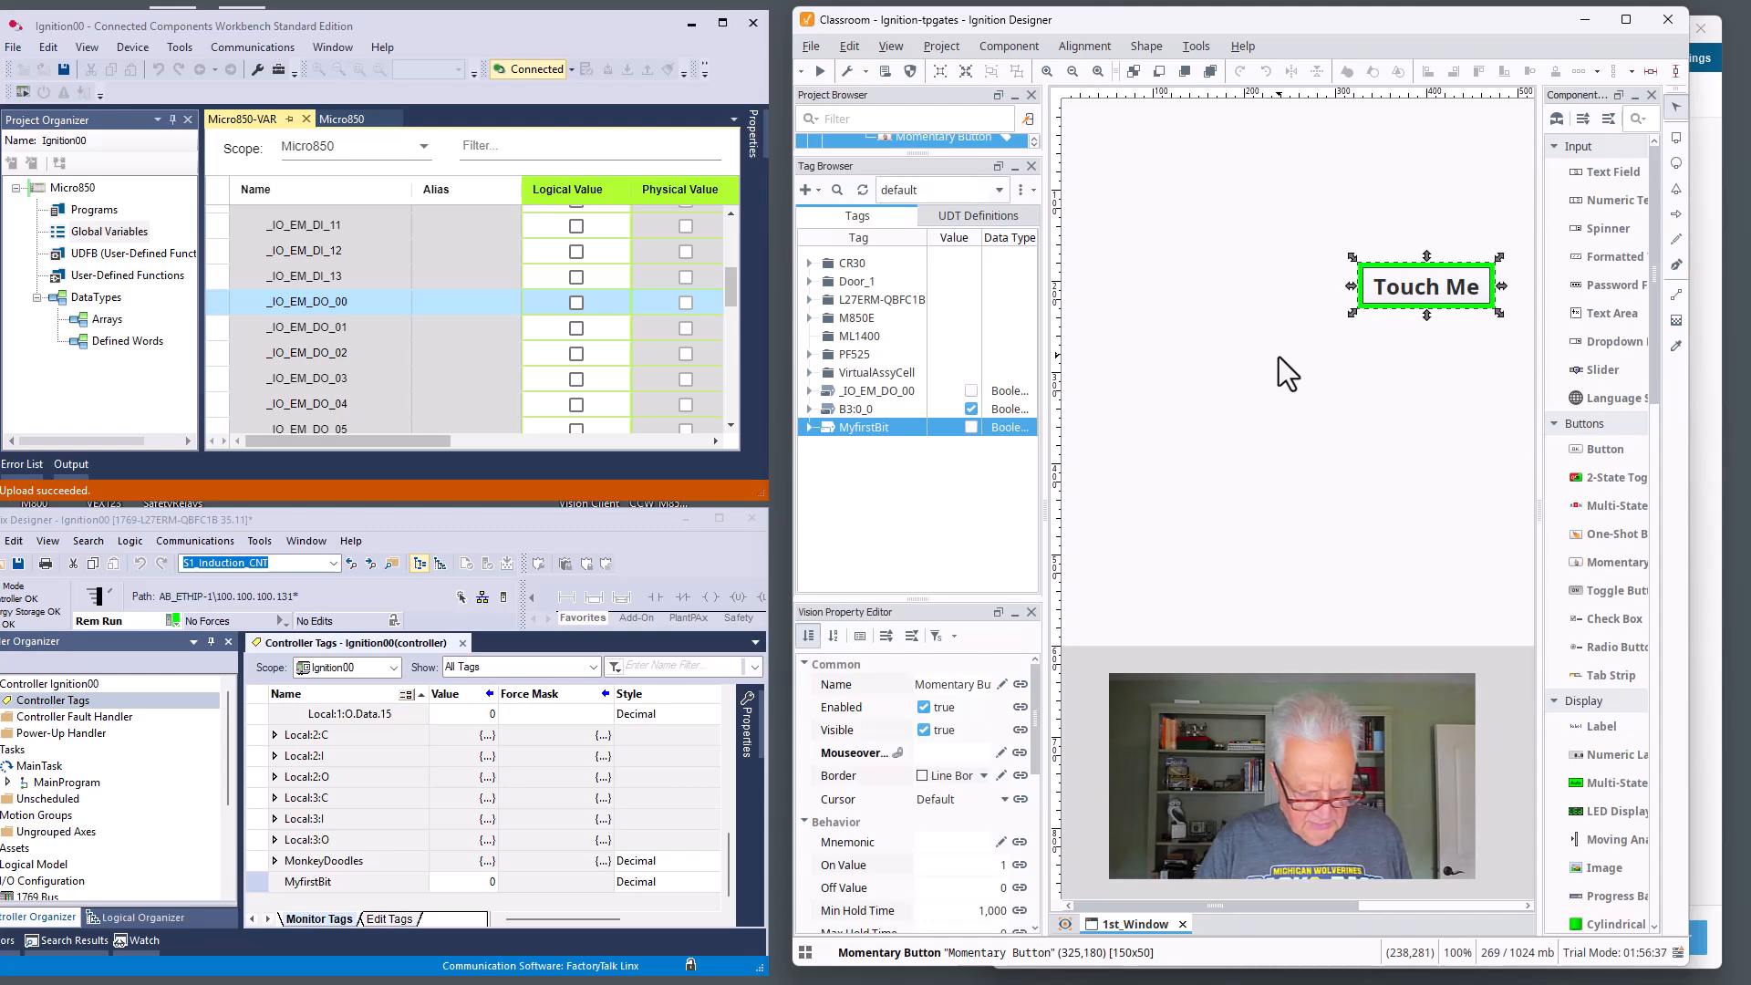
key("ctrl+c")
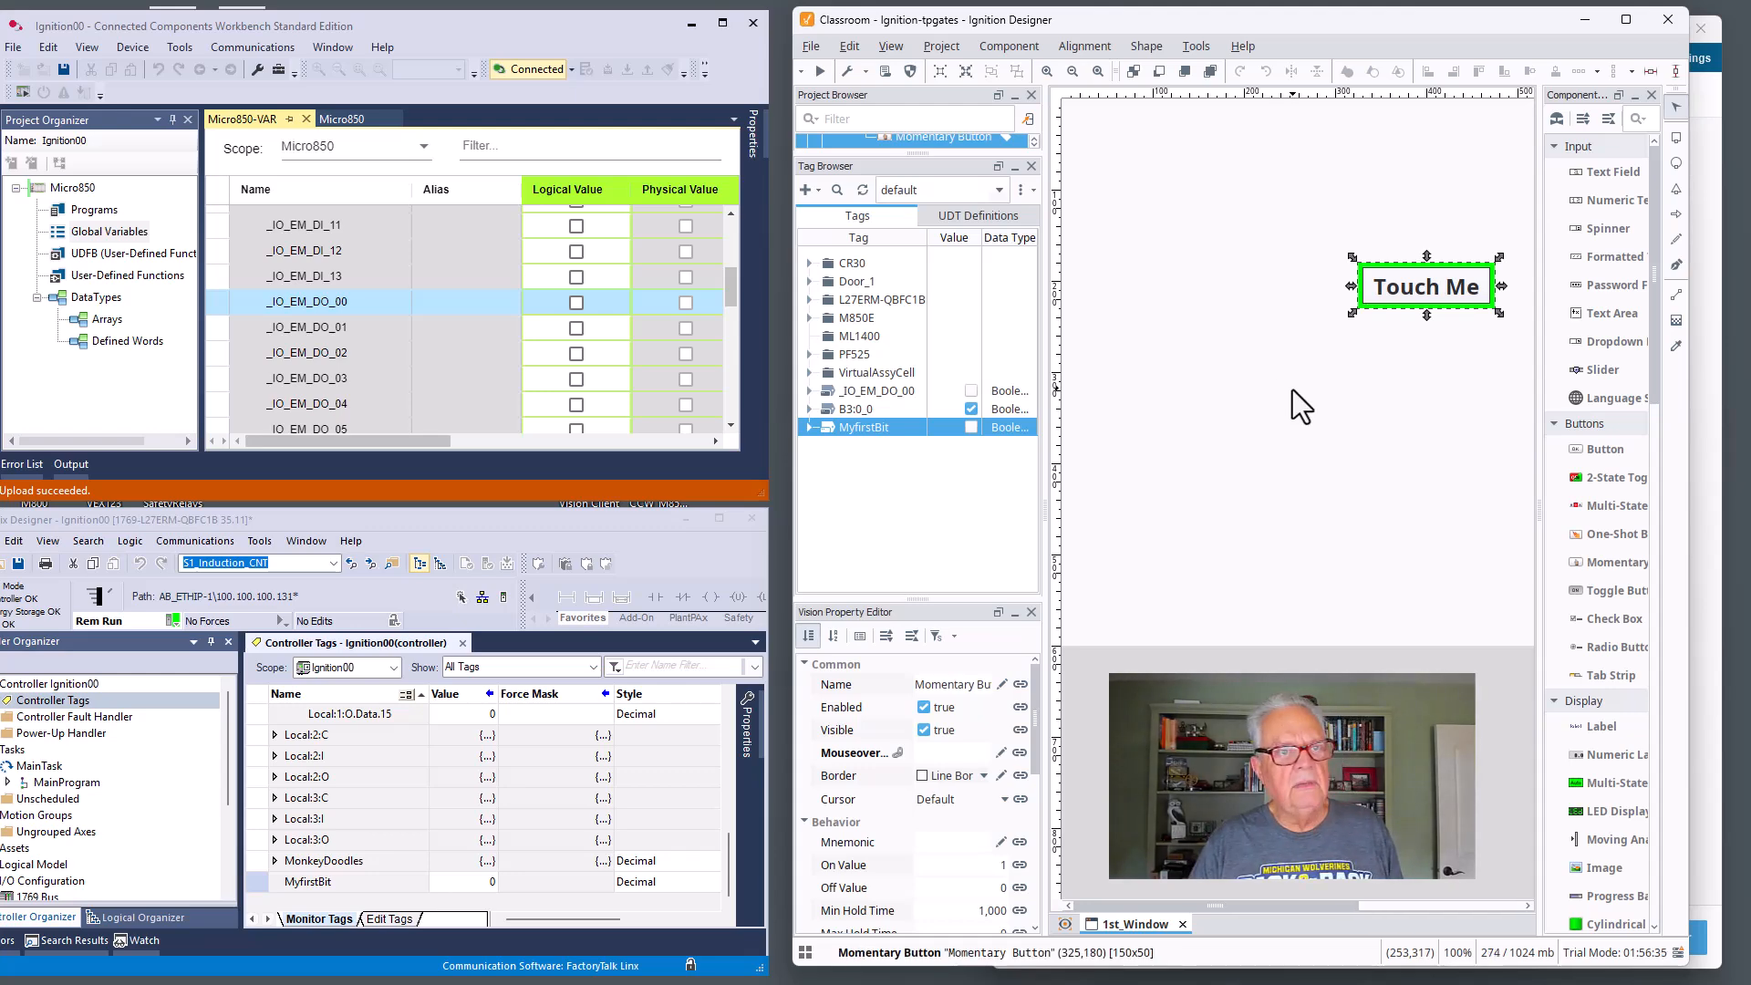
left_click(1293, 391)
key("ctrl+v")
left_click(1368, 321)
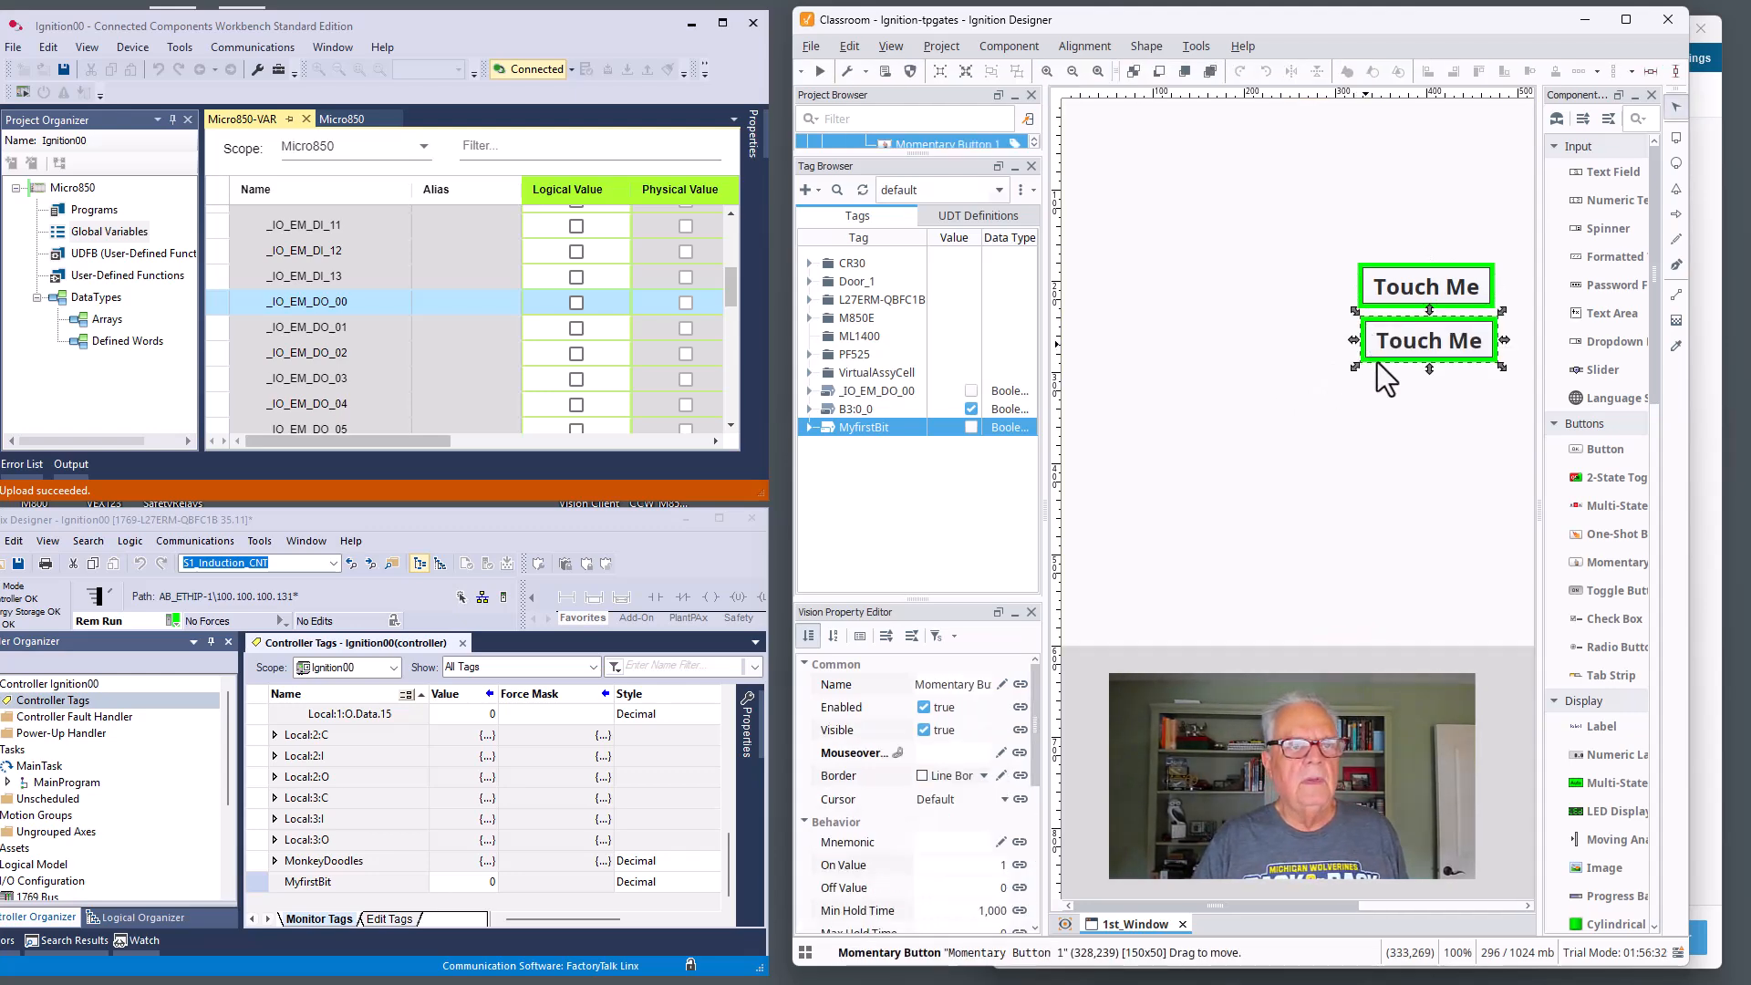
key("ctrl+v")
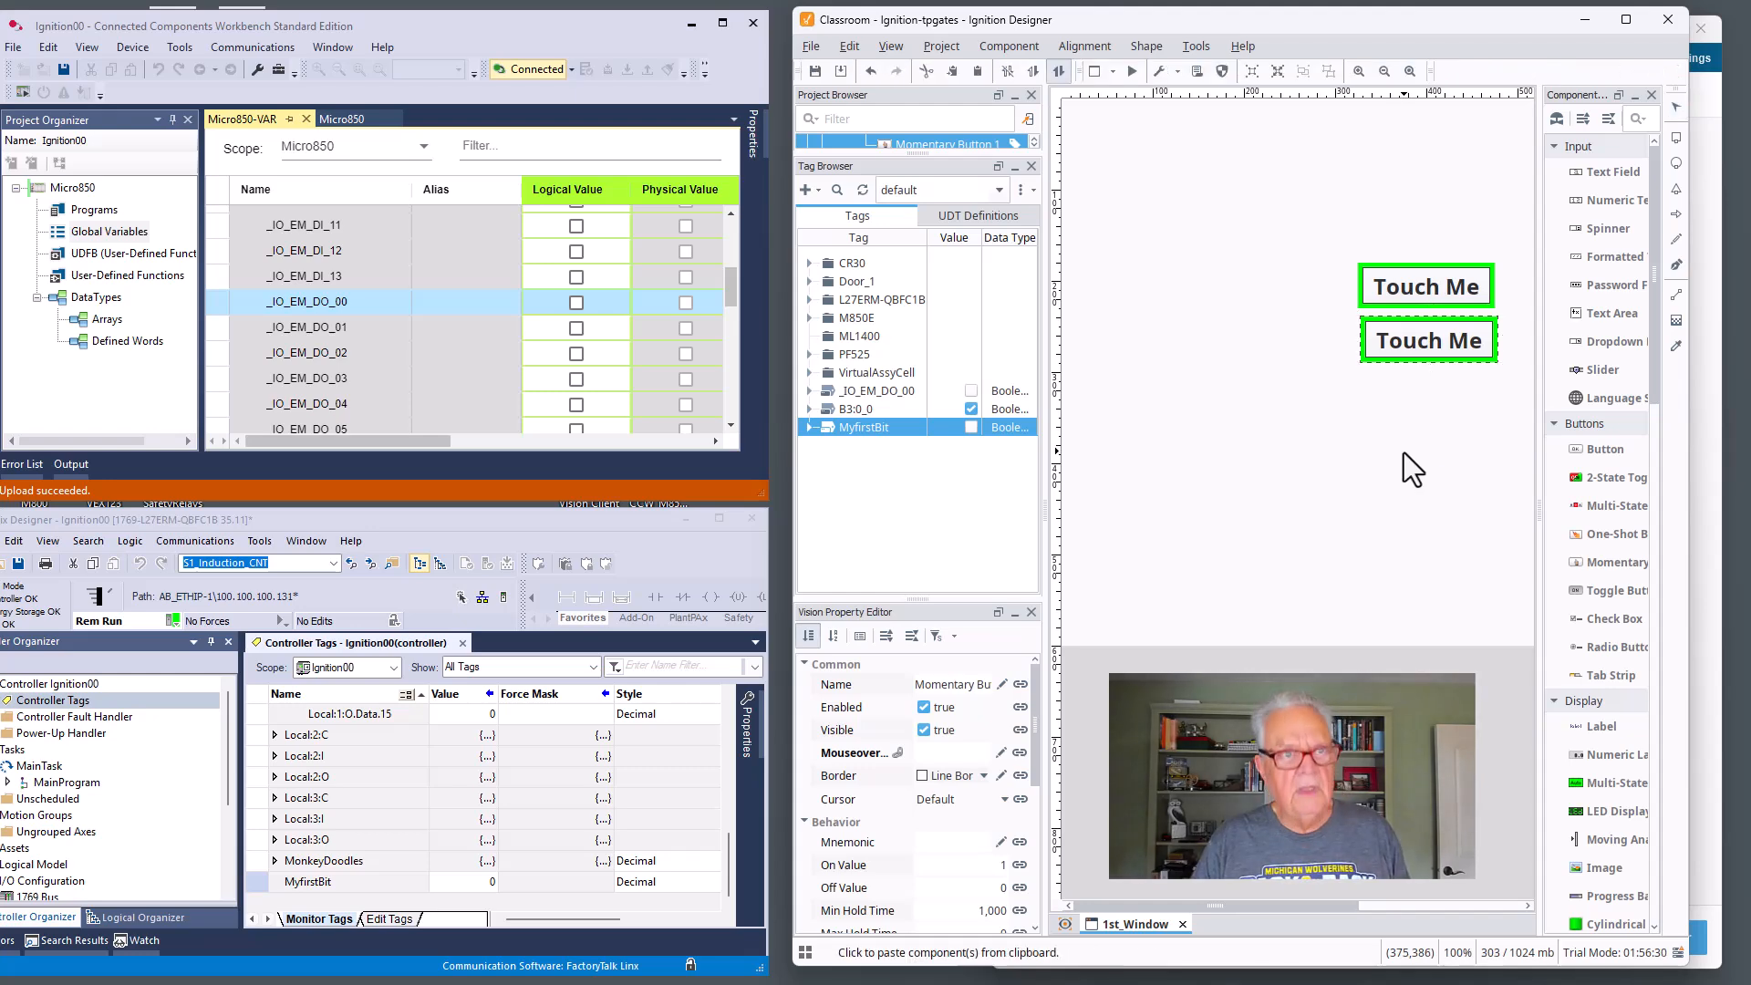
left_click(1361, 372)
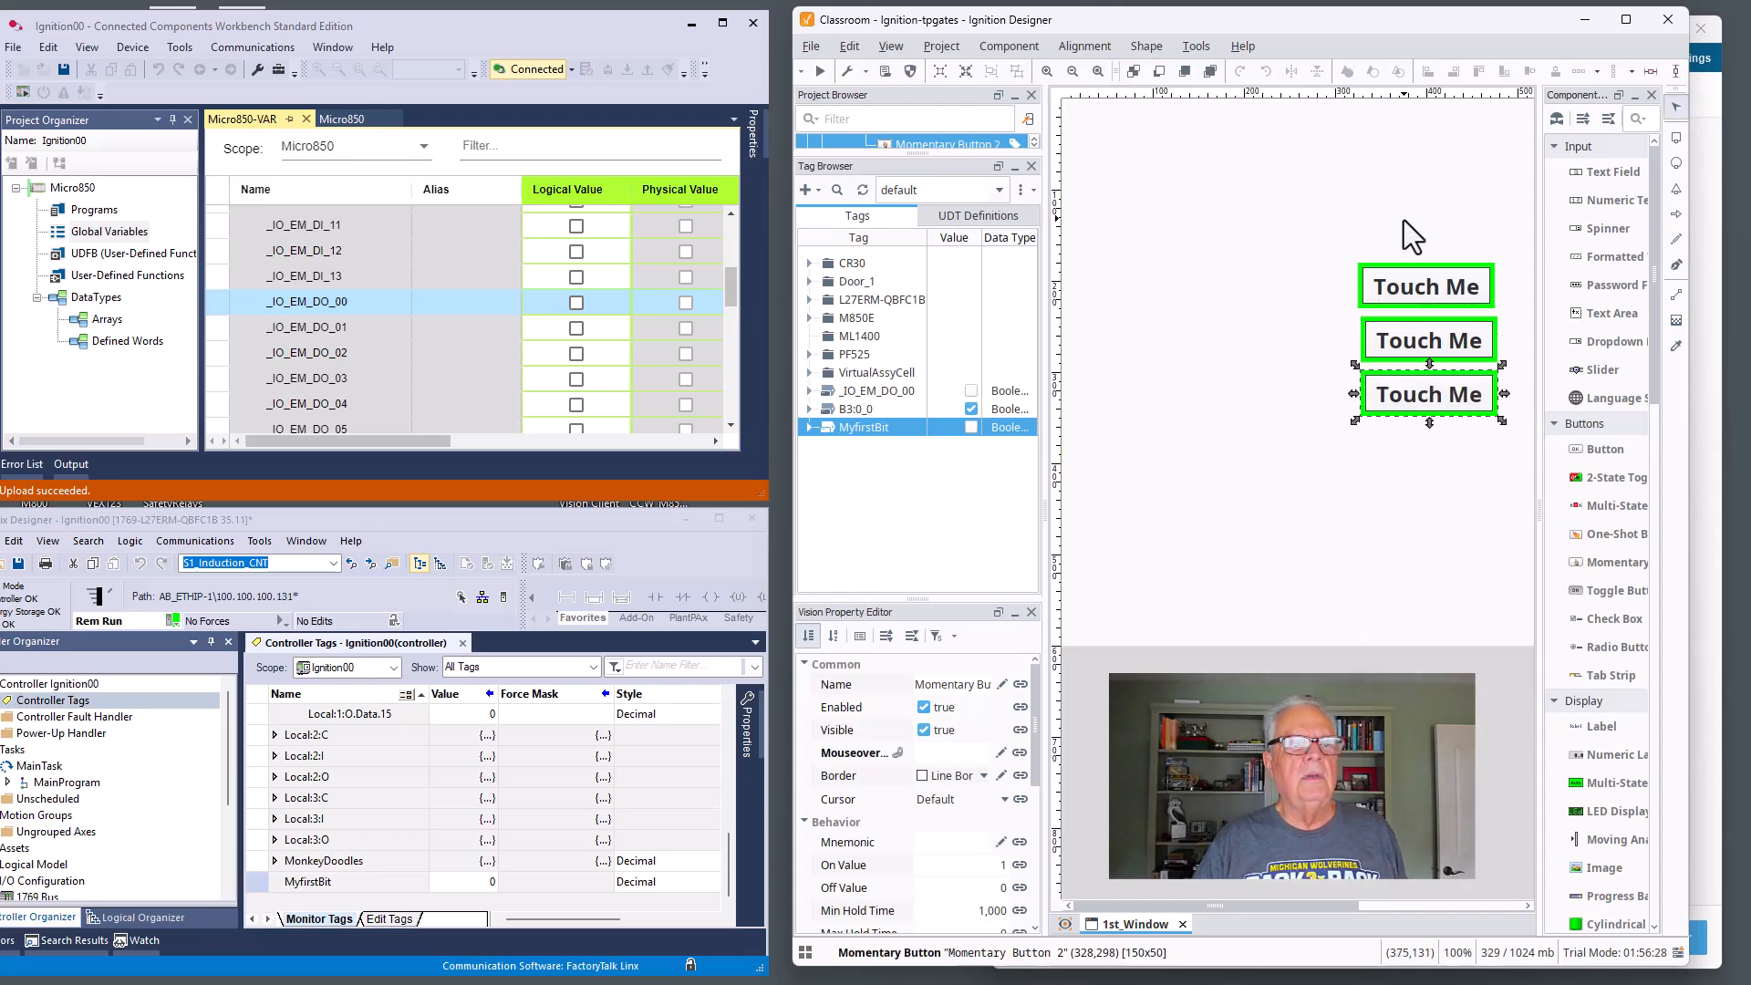
Align the three Touch Me buttons in one column and stack them vertically with a padding of 5 between components
left_click_drag(1480, 209, 1355, 429)
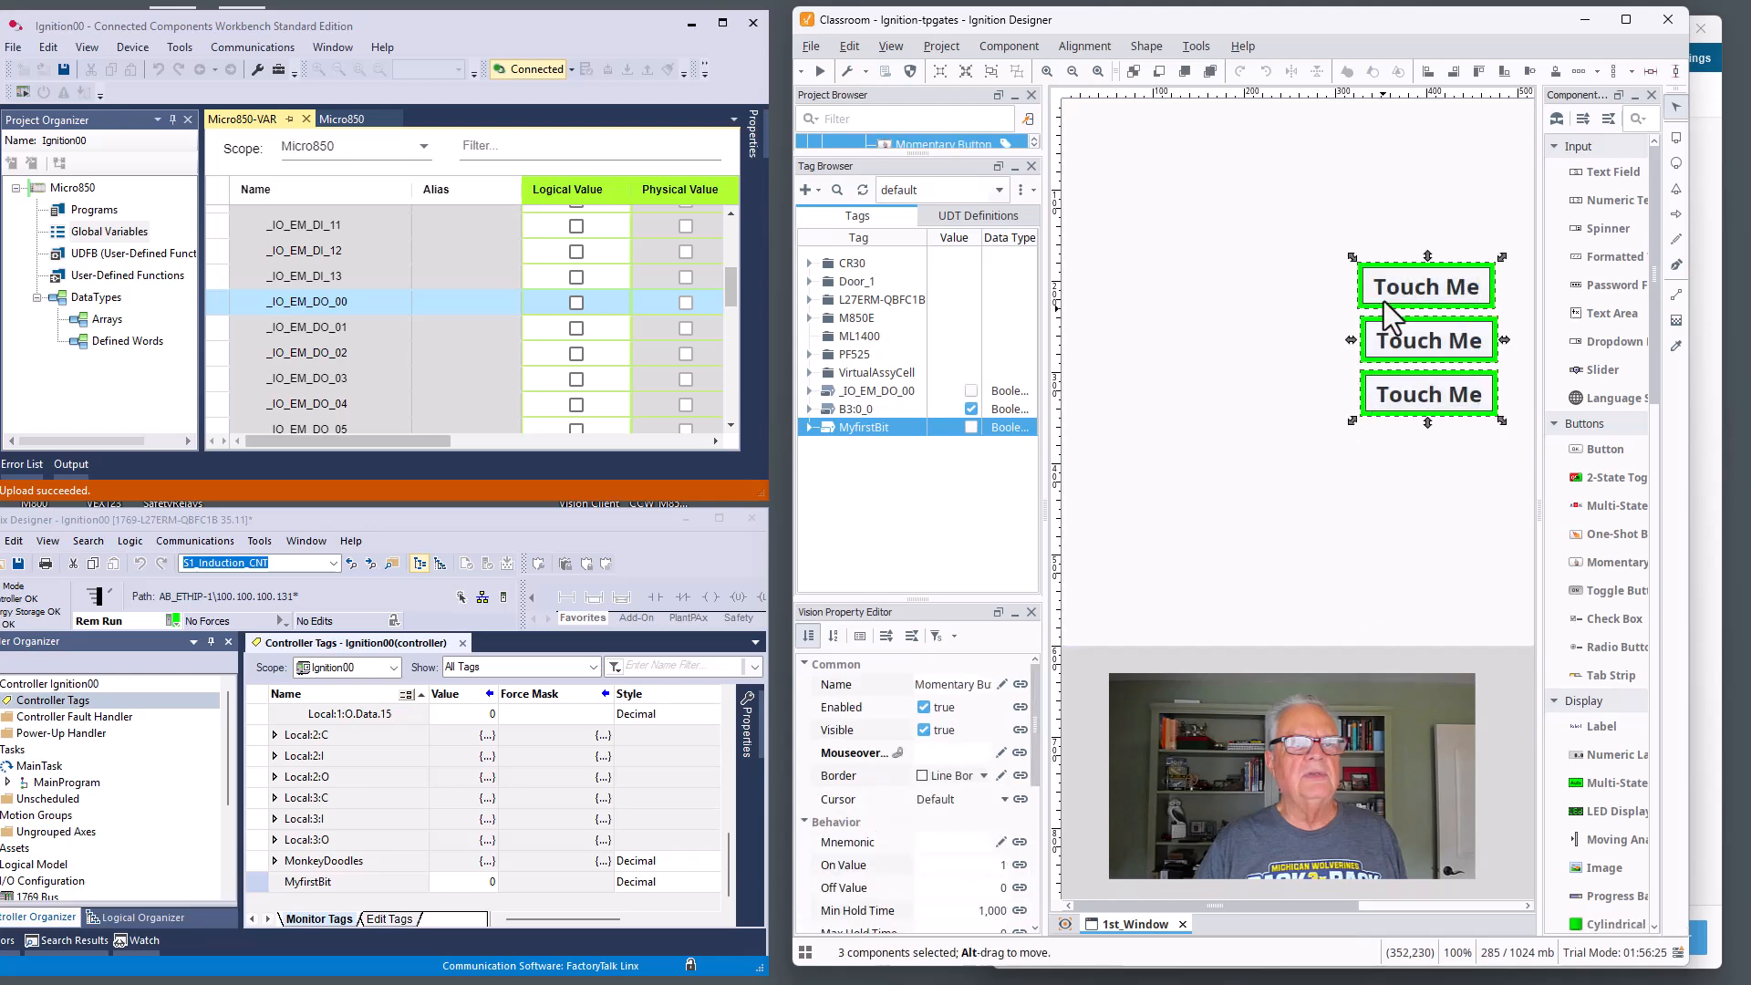
left_click(1425, 69)
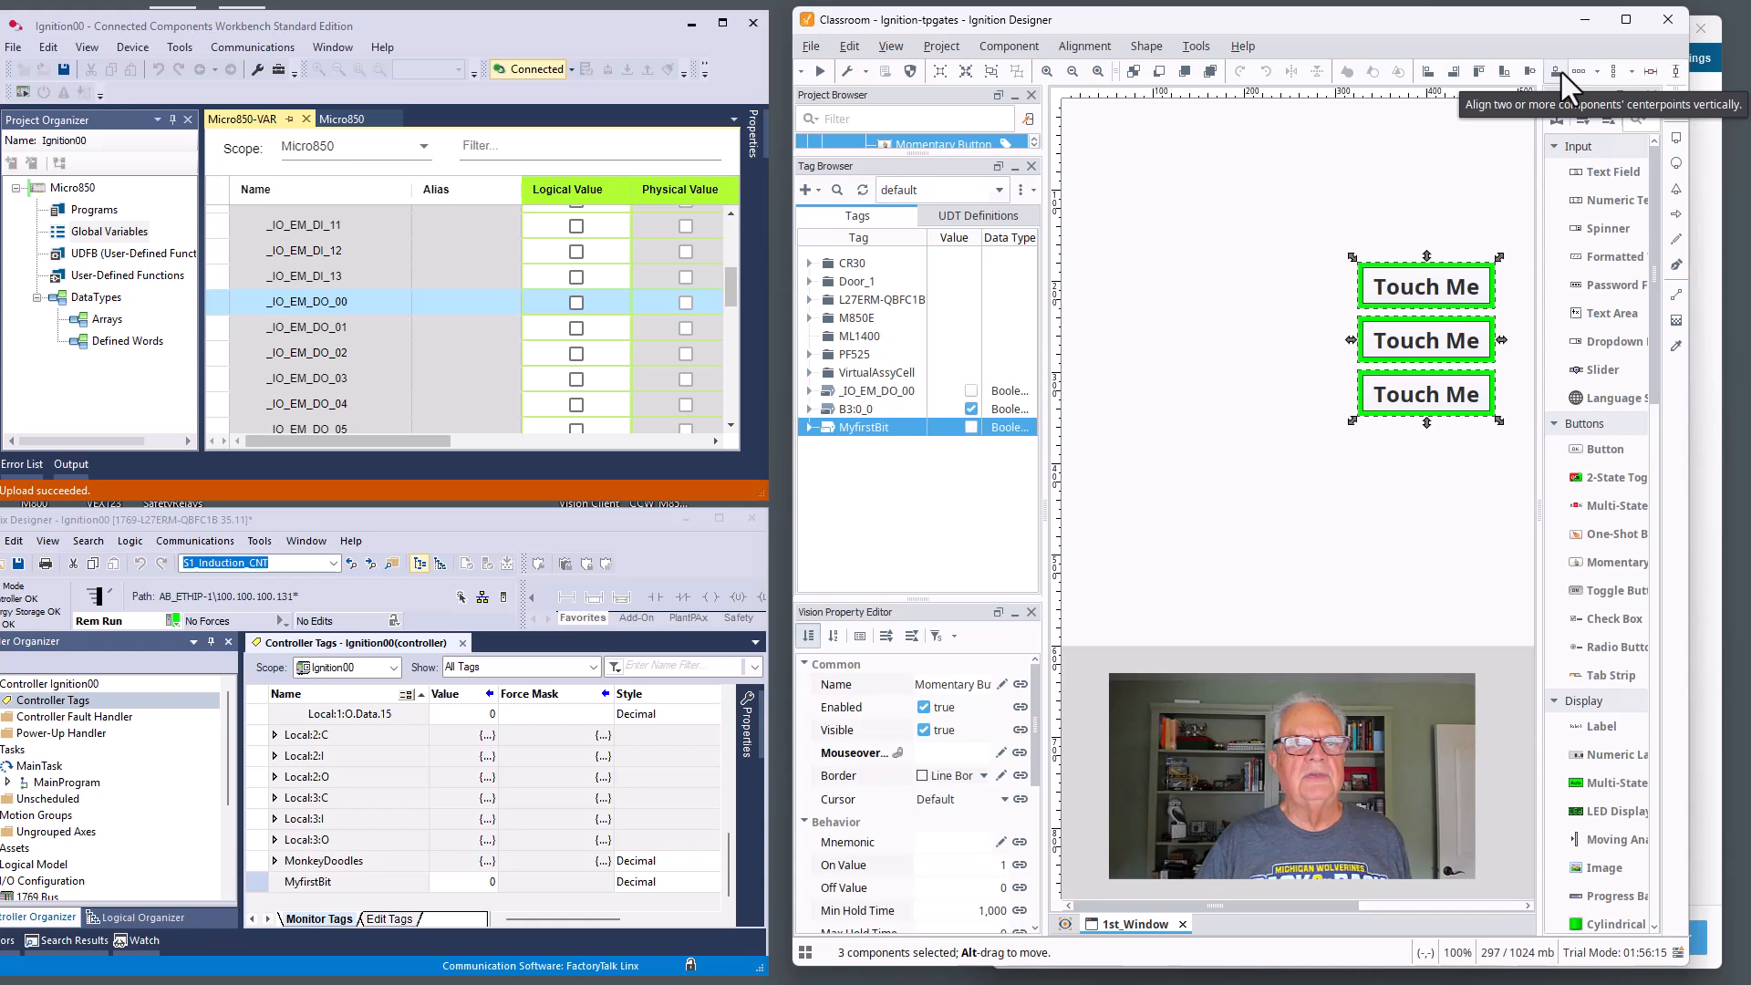
left_click(1611, 73)
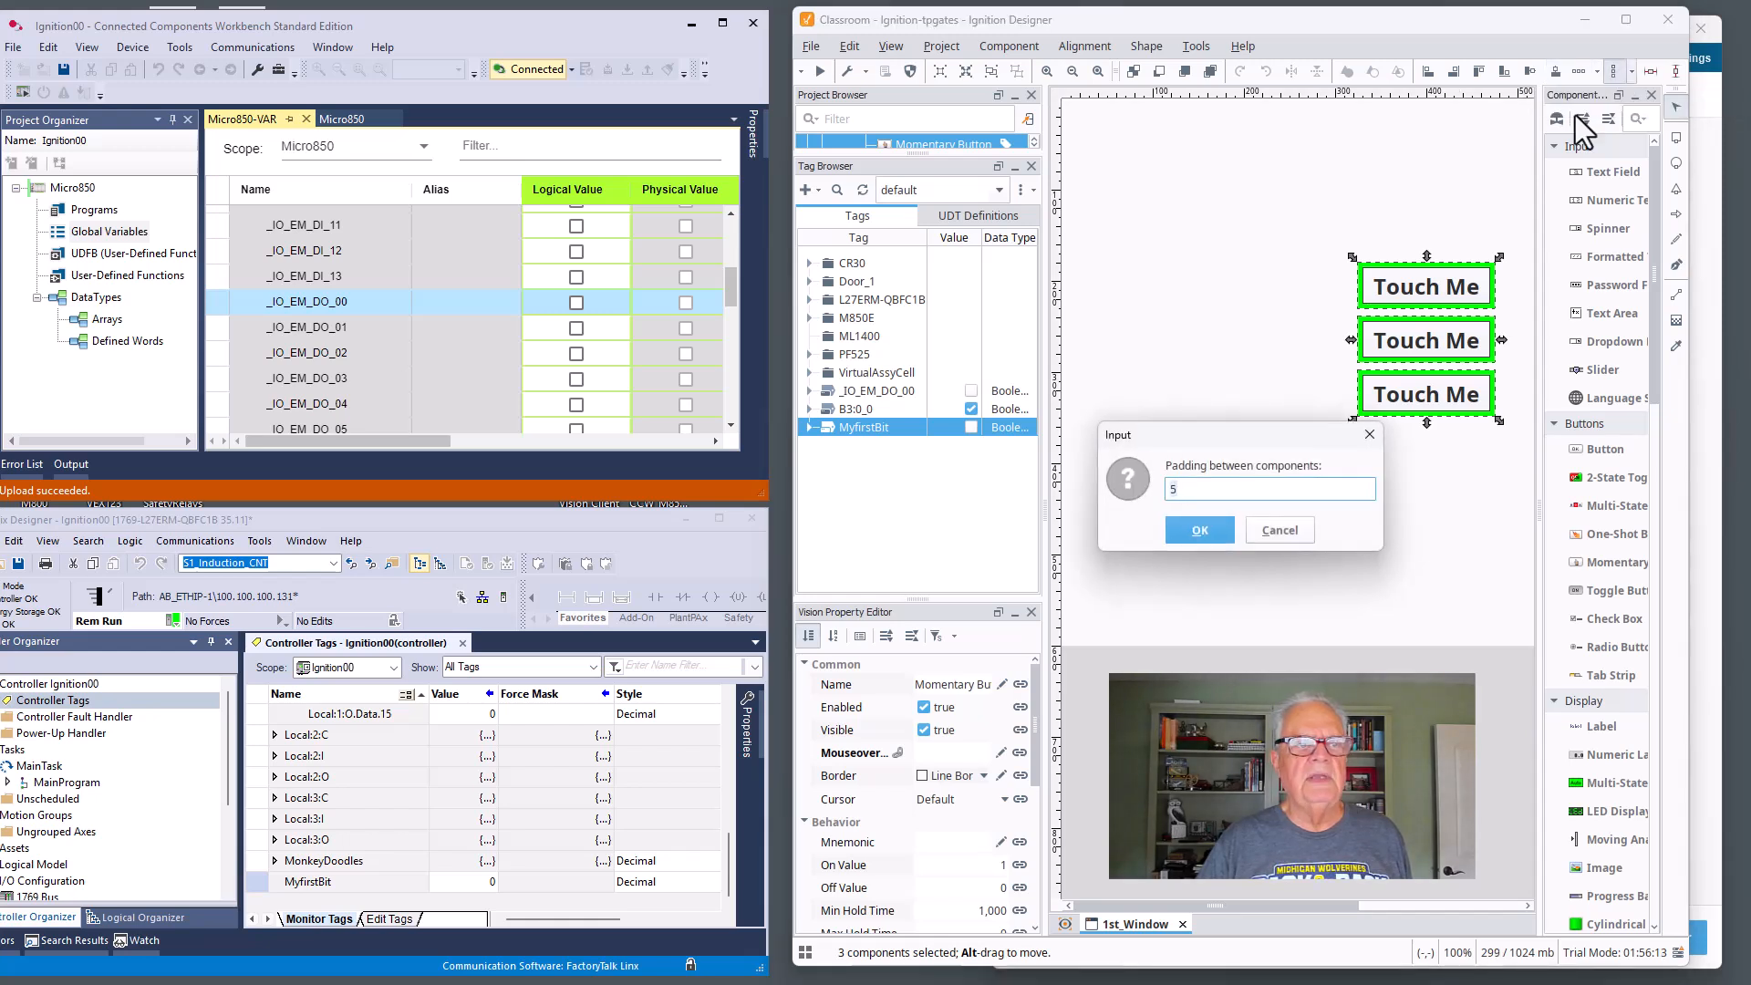
left_click(1198, 531)
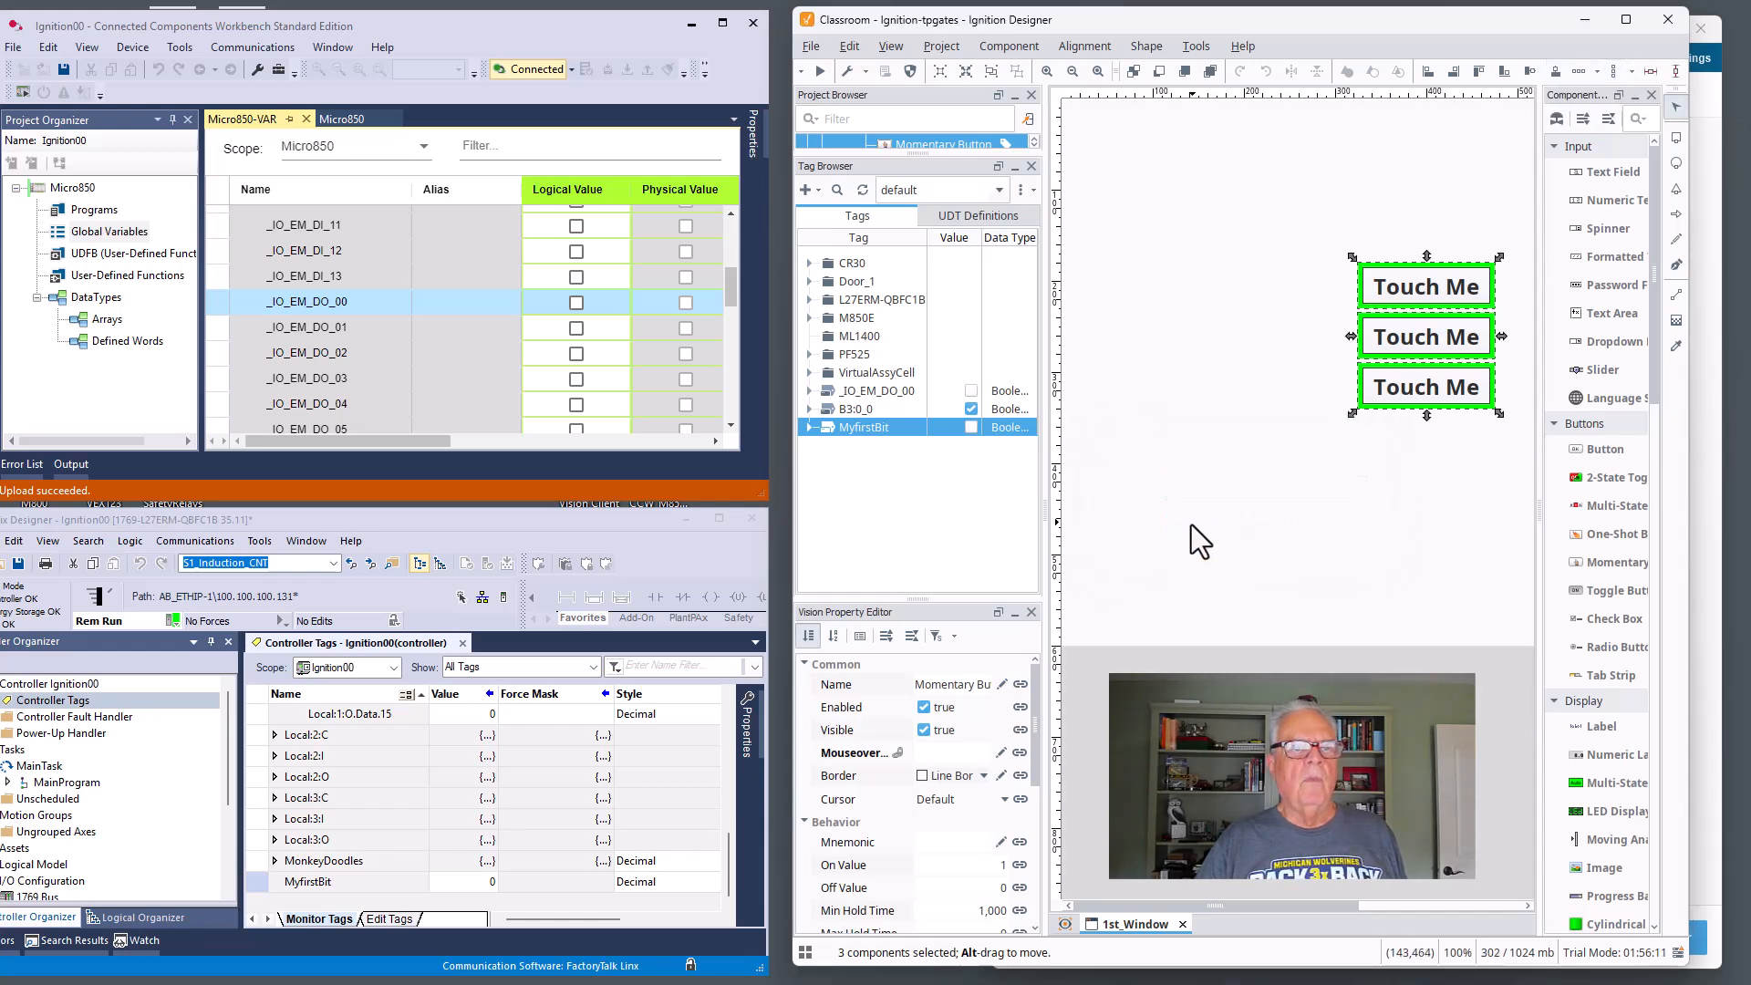
left_click(1354, 358)
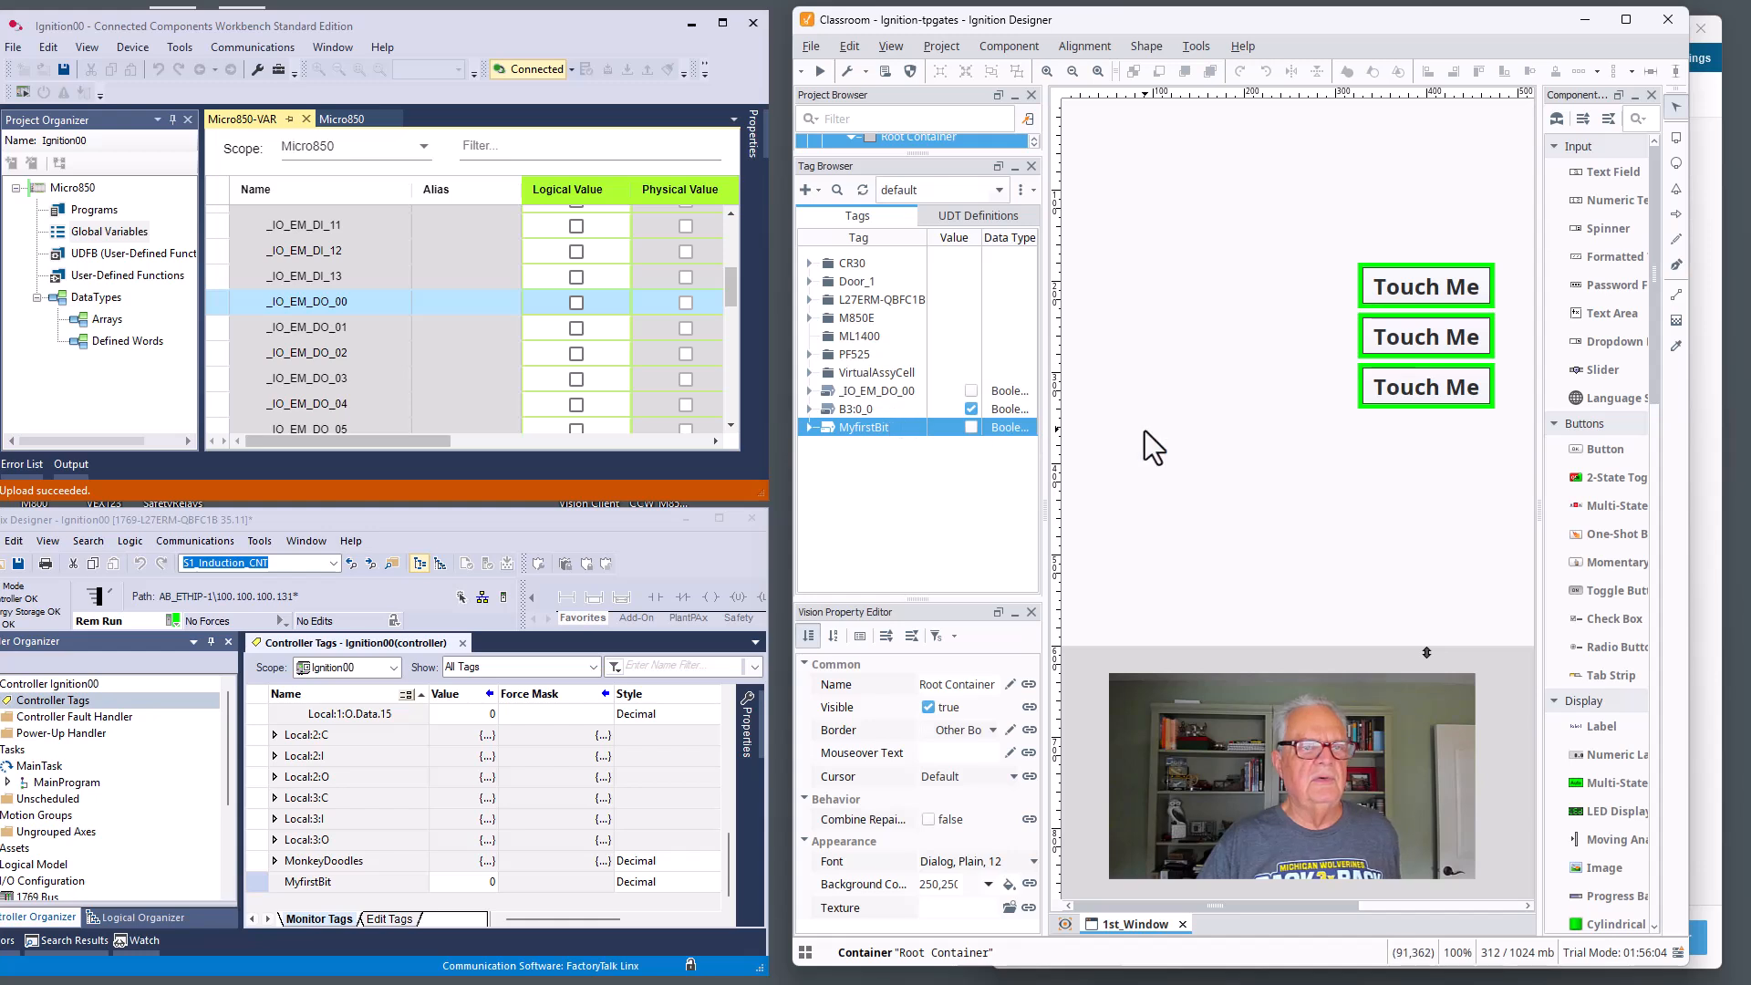
Bind the _IO_EM_DO_00 tag to the middle Touch Me button and the MyfirstBit tag to the lowest one
left_click(873, 390)
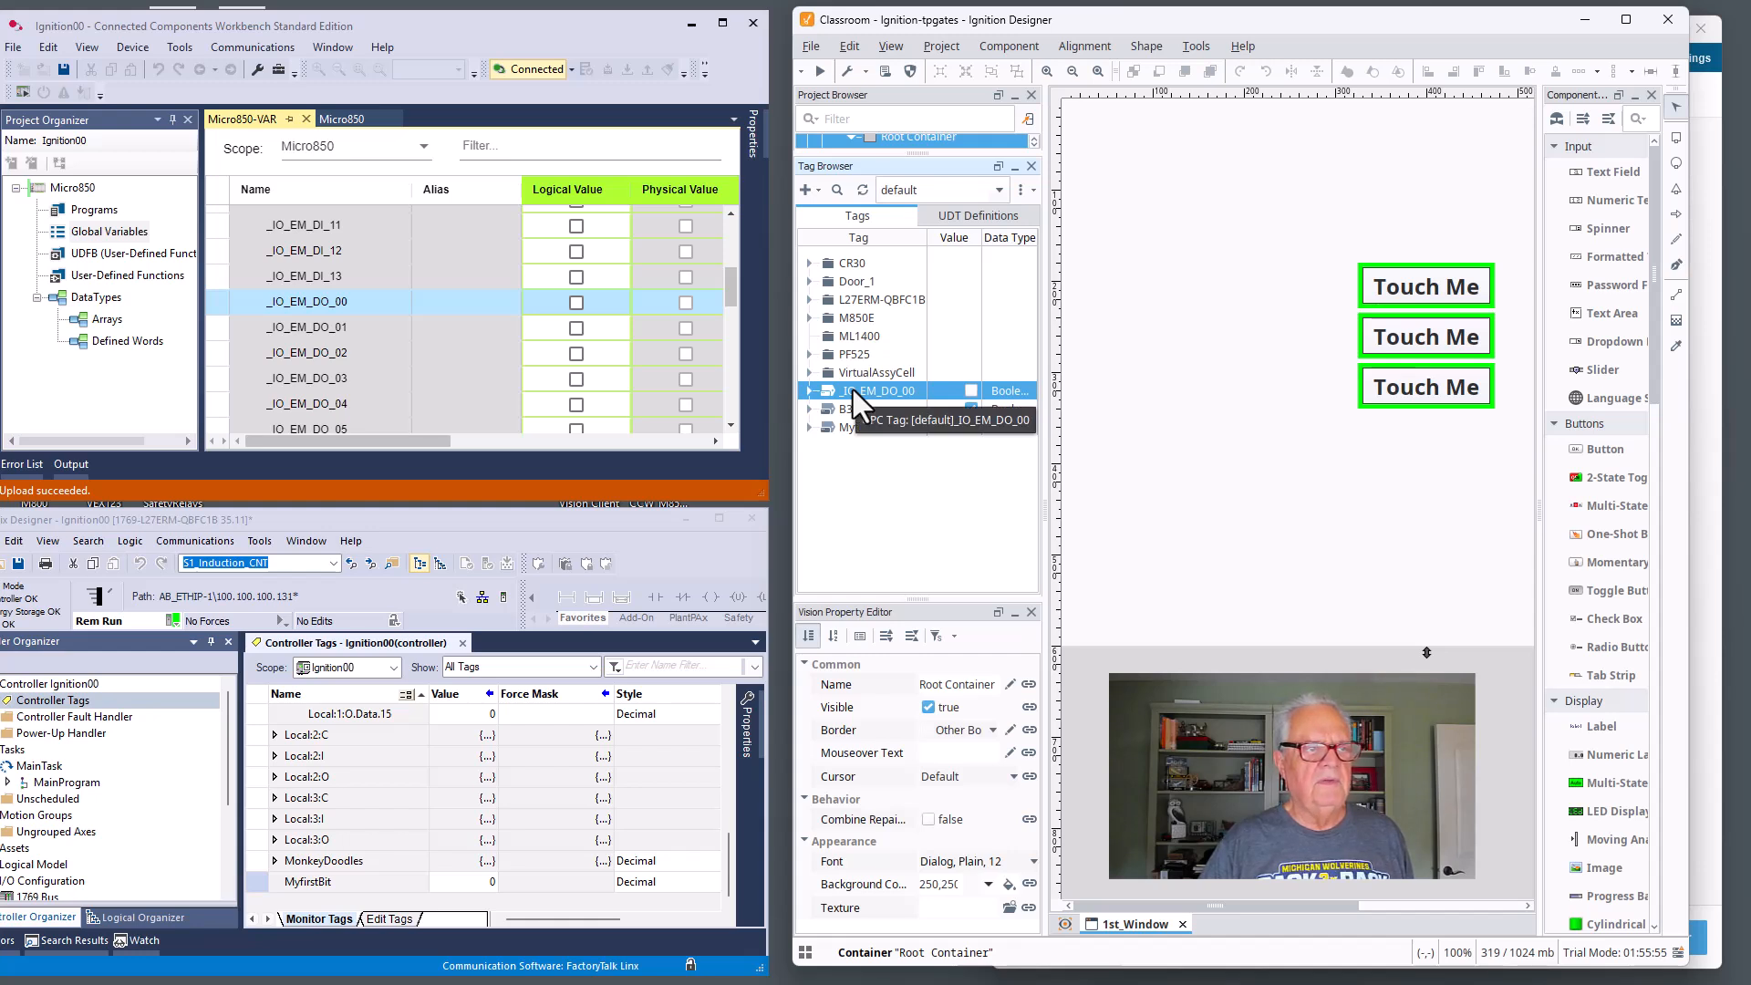
left_click_drag(851, 390, 1386, 344)
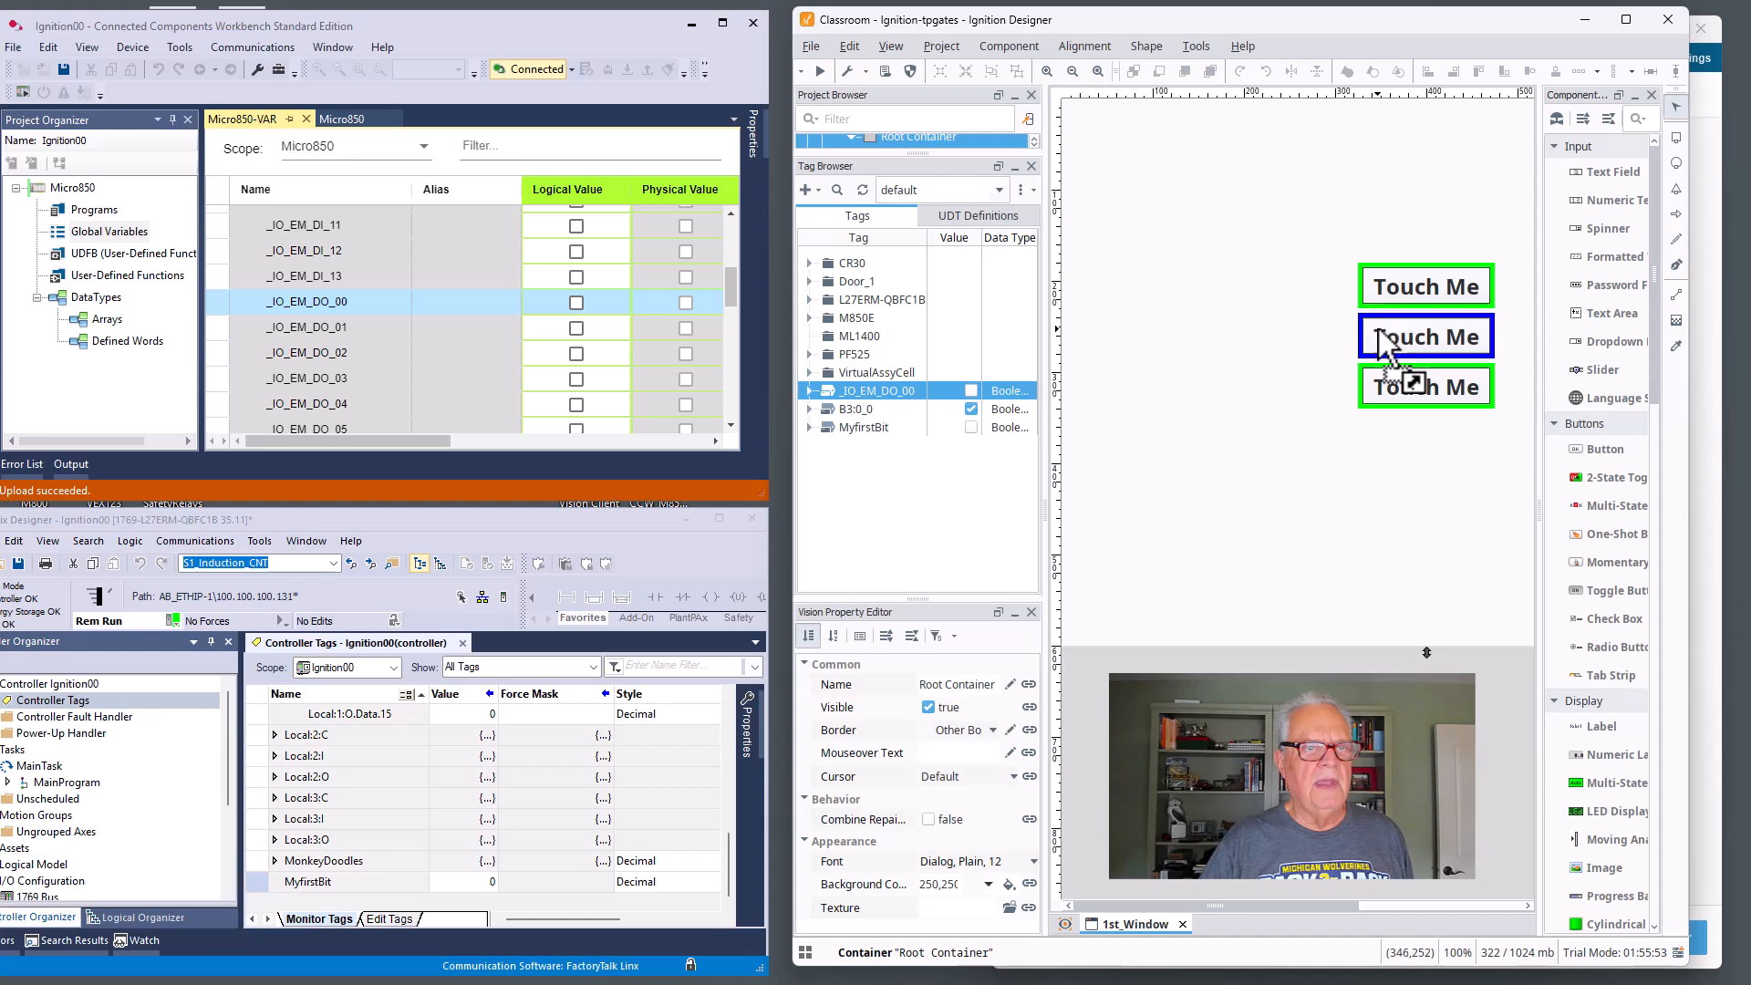
left_click_drag(878, 430, 1419, 396)
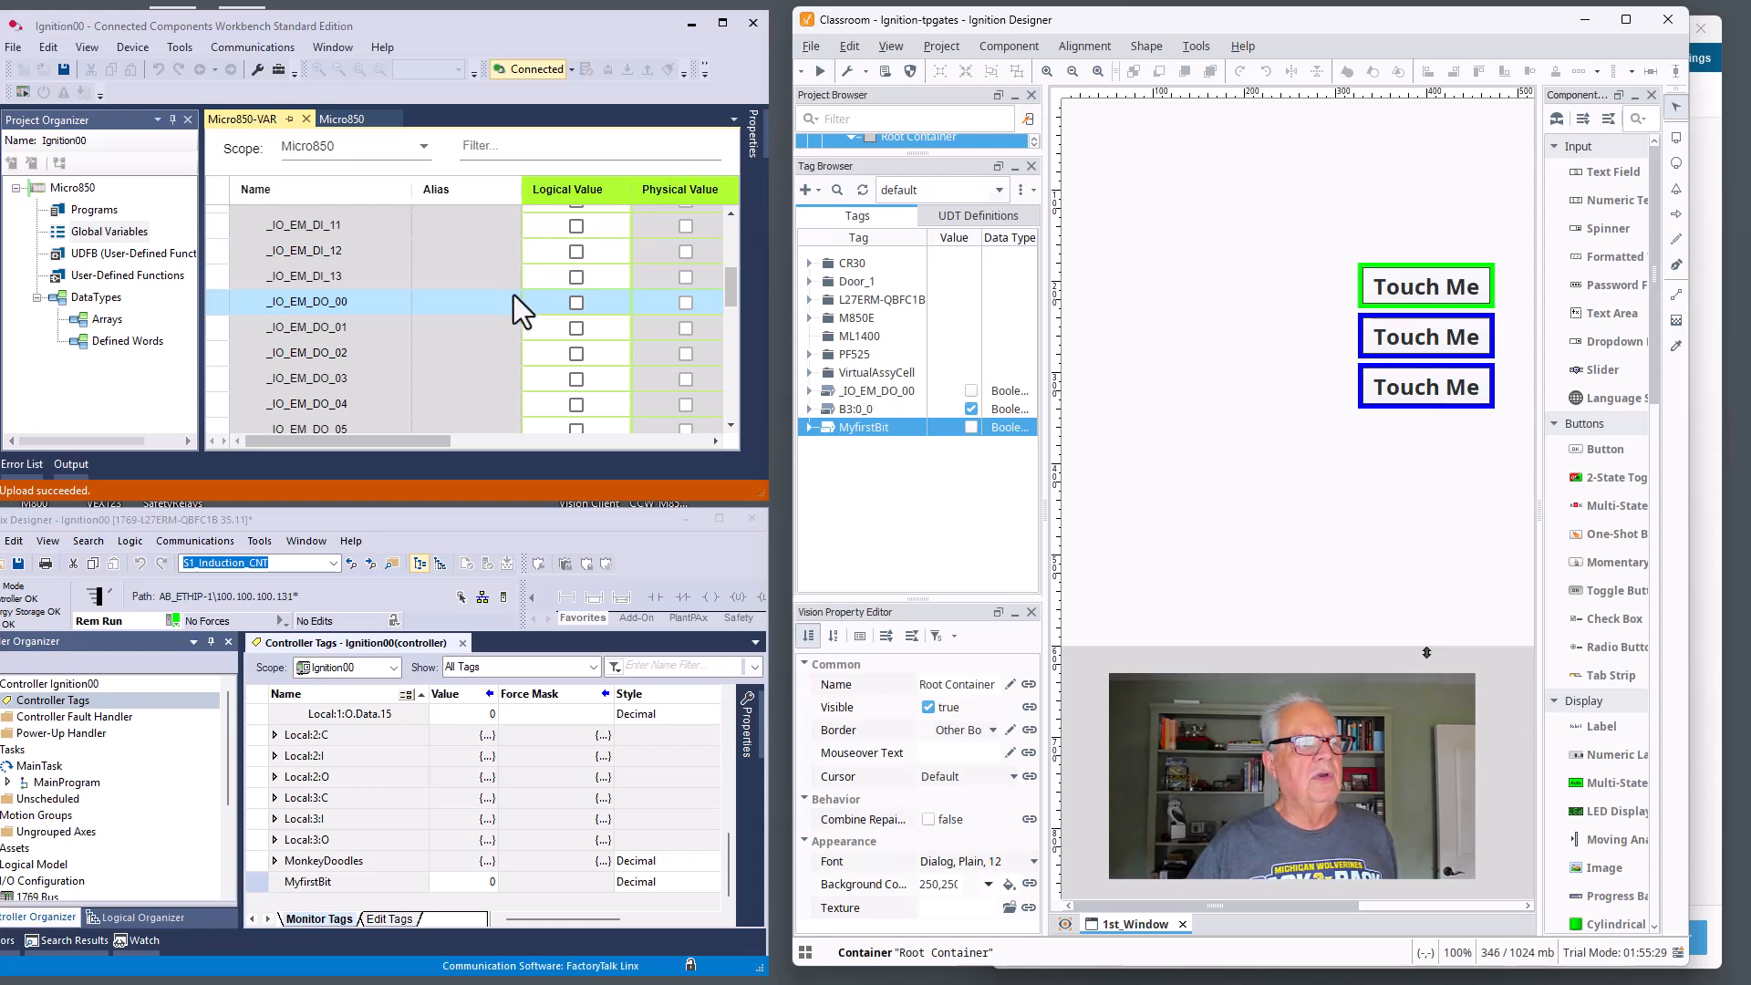
Switch _IO_EM_DO_00 on and off in Connected Components Workbench, and set the MyfirstBit controller tag to 1 in Logix Designer
left_click(575, 303)
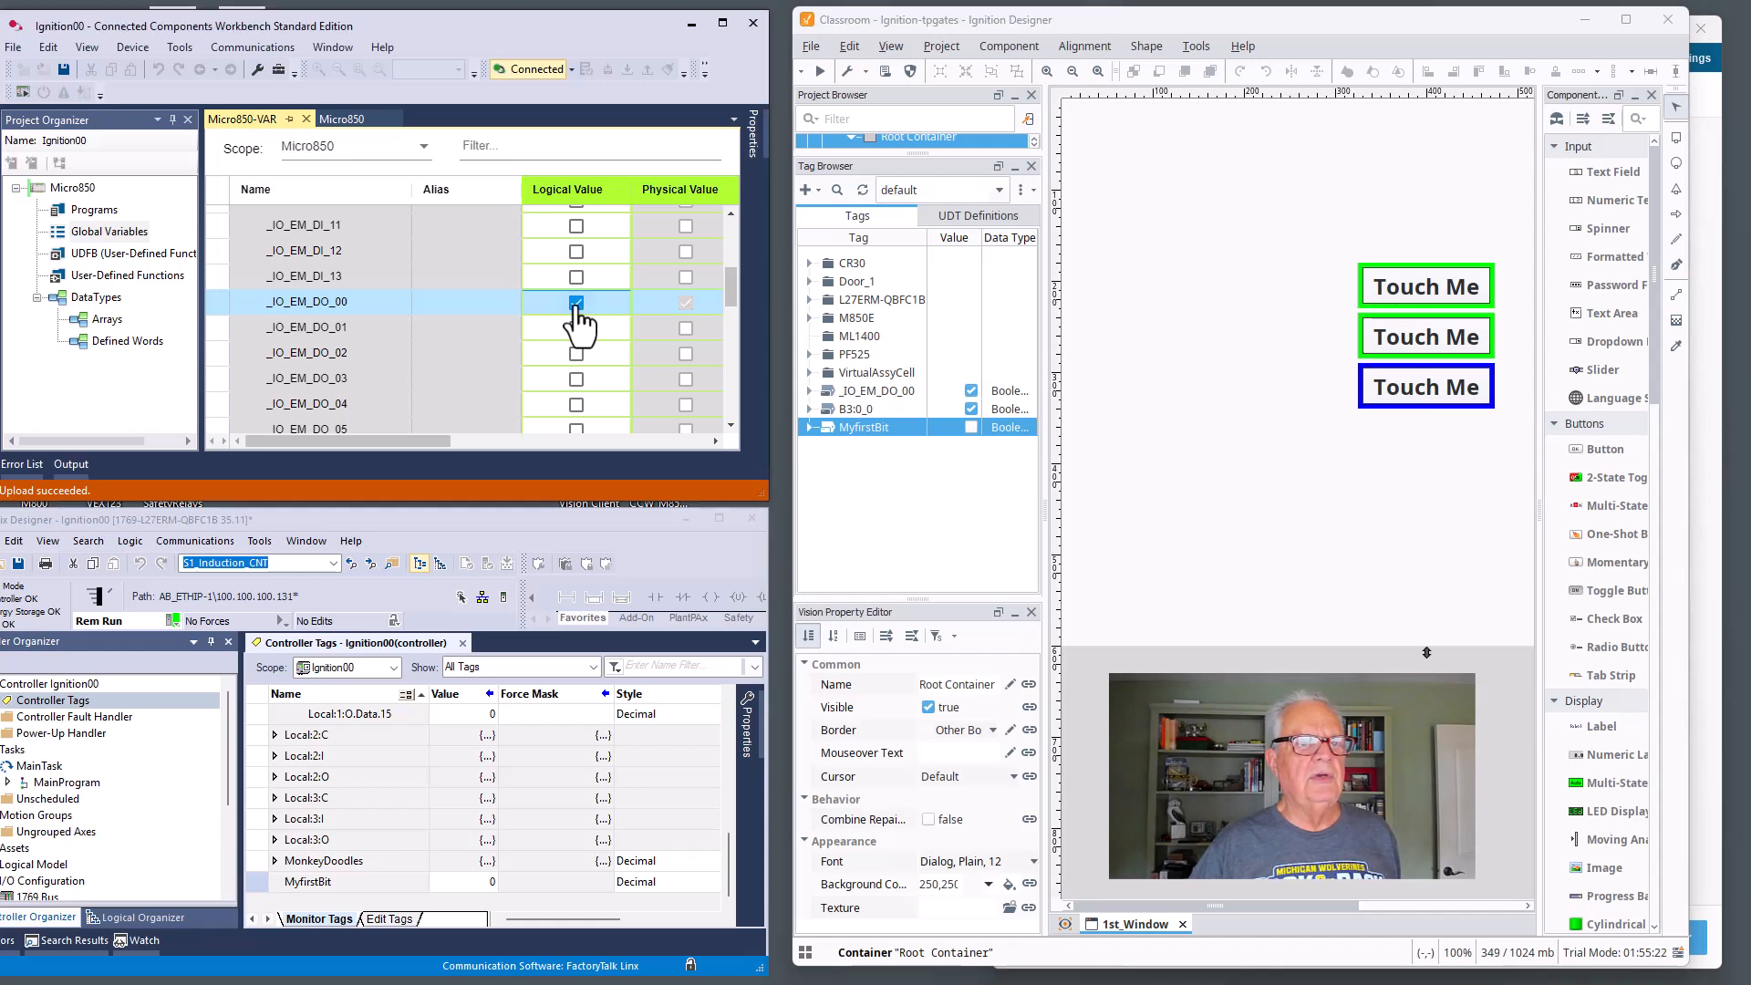
left_click(576, 302)
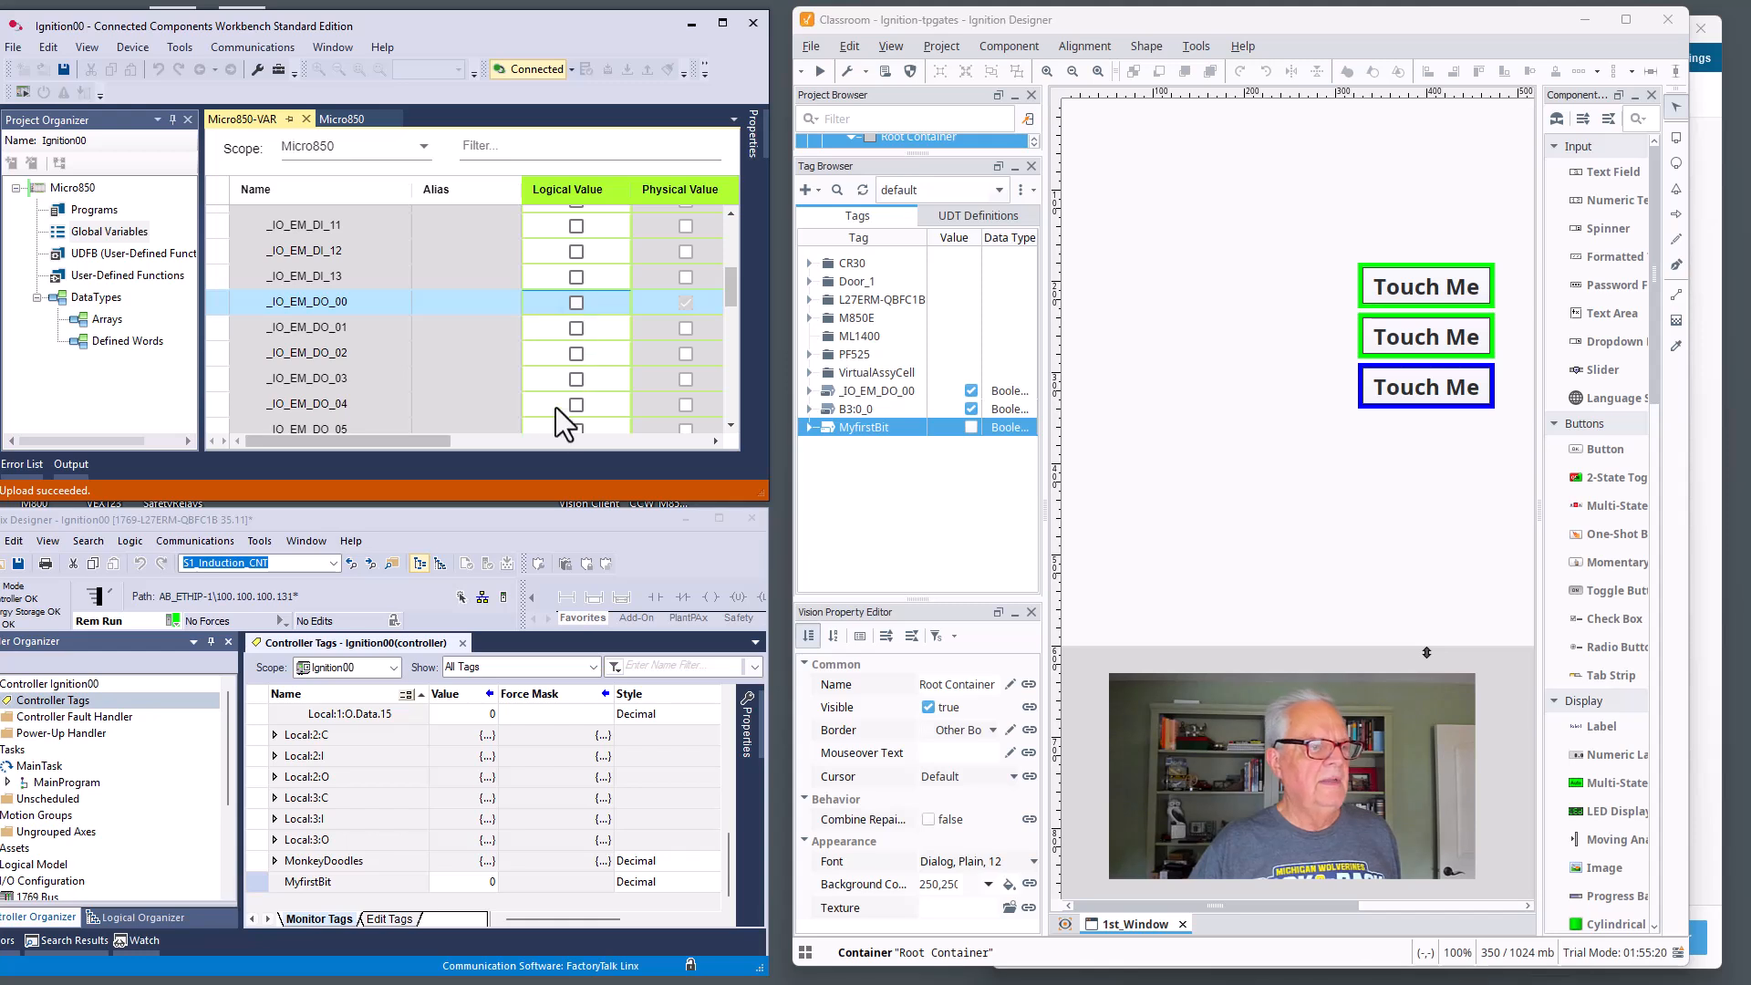
scroll(378, 819, "up", 5)
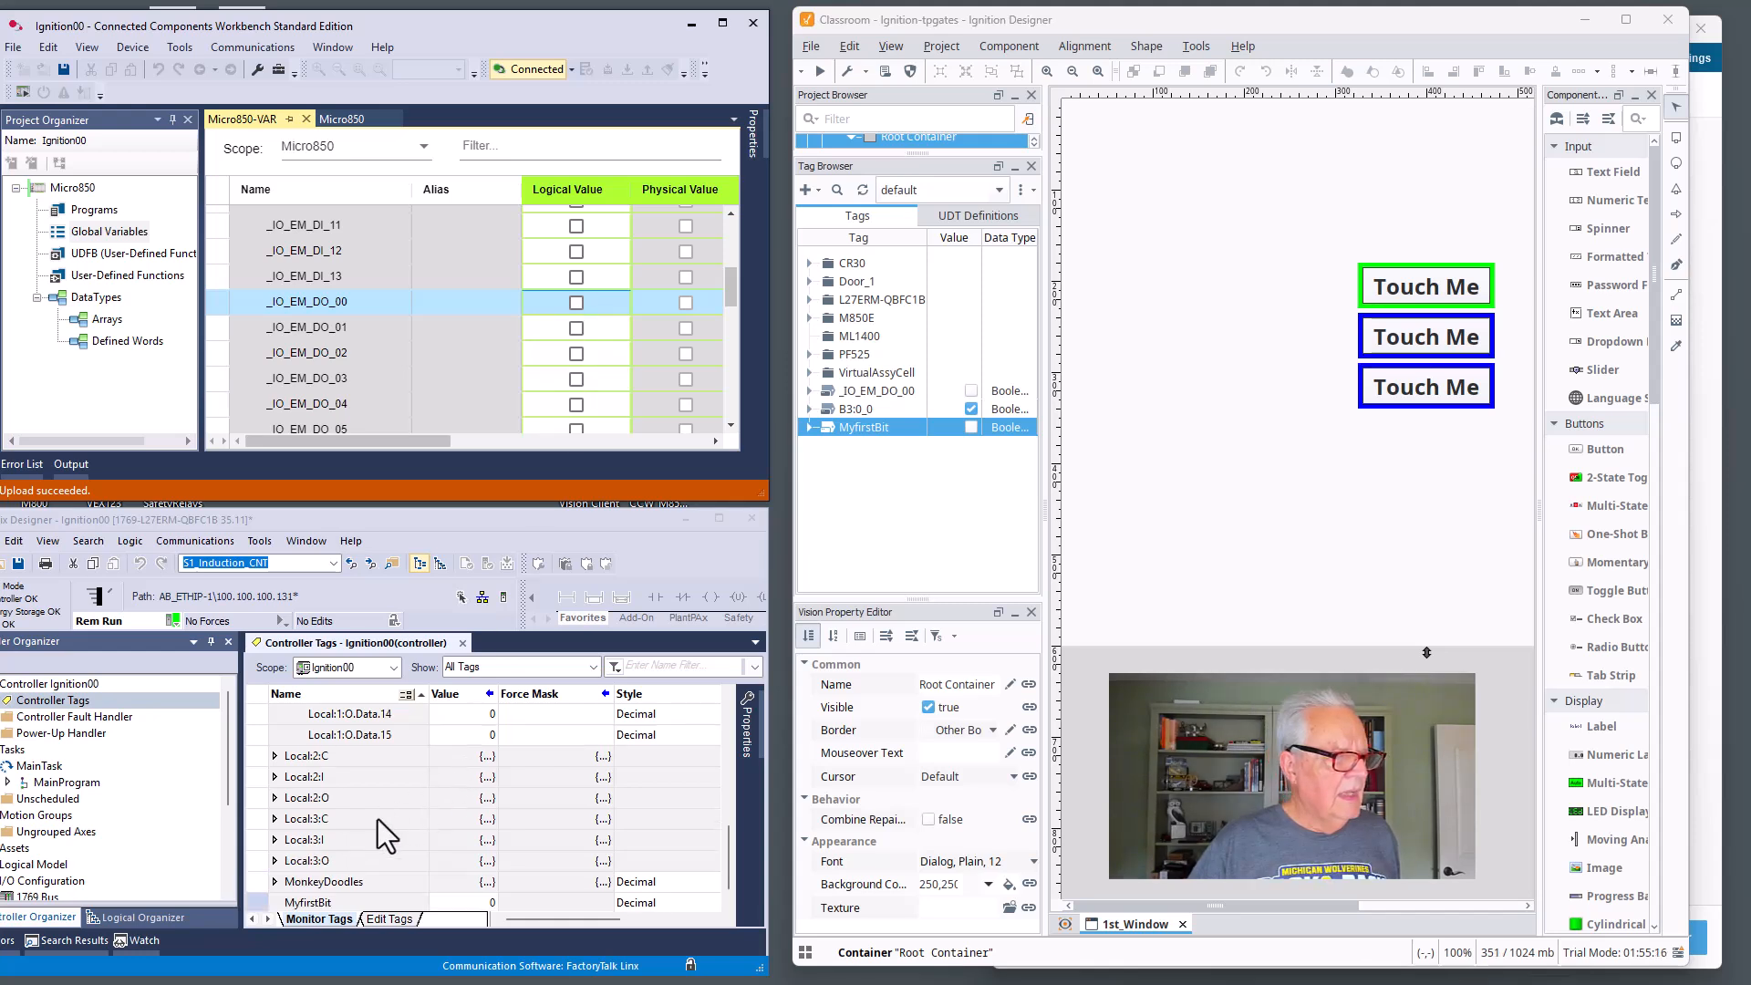
scroll(479, 757, "down", 4)
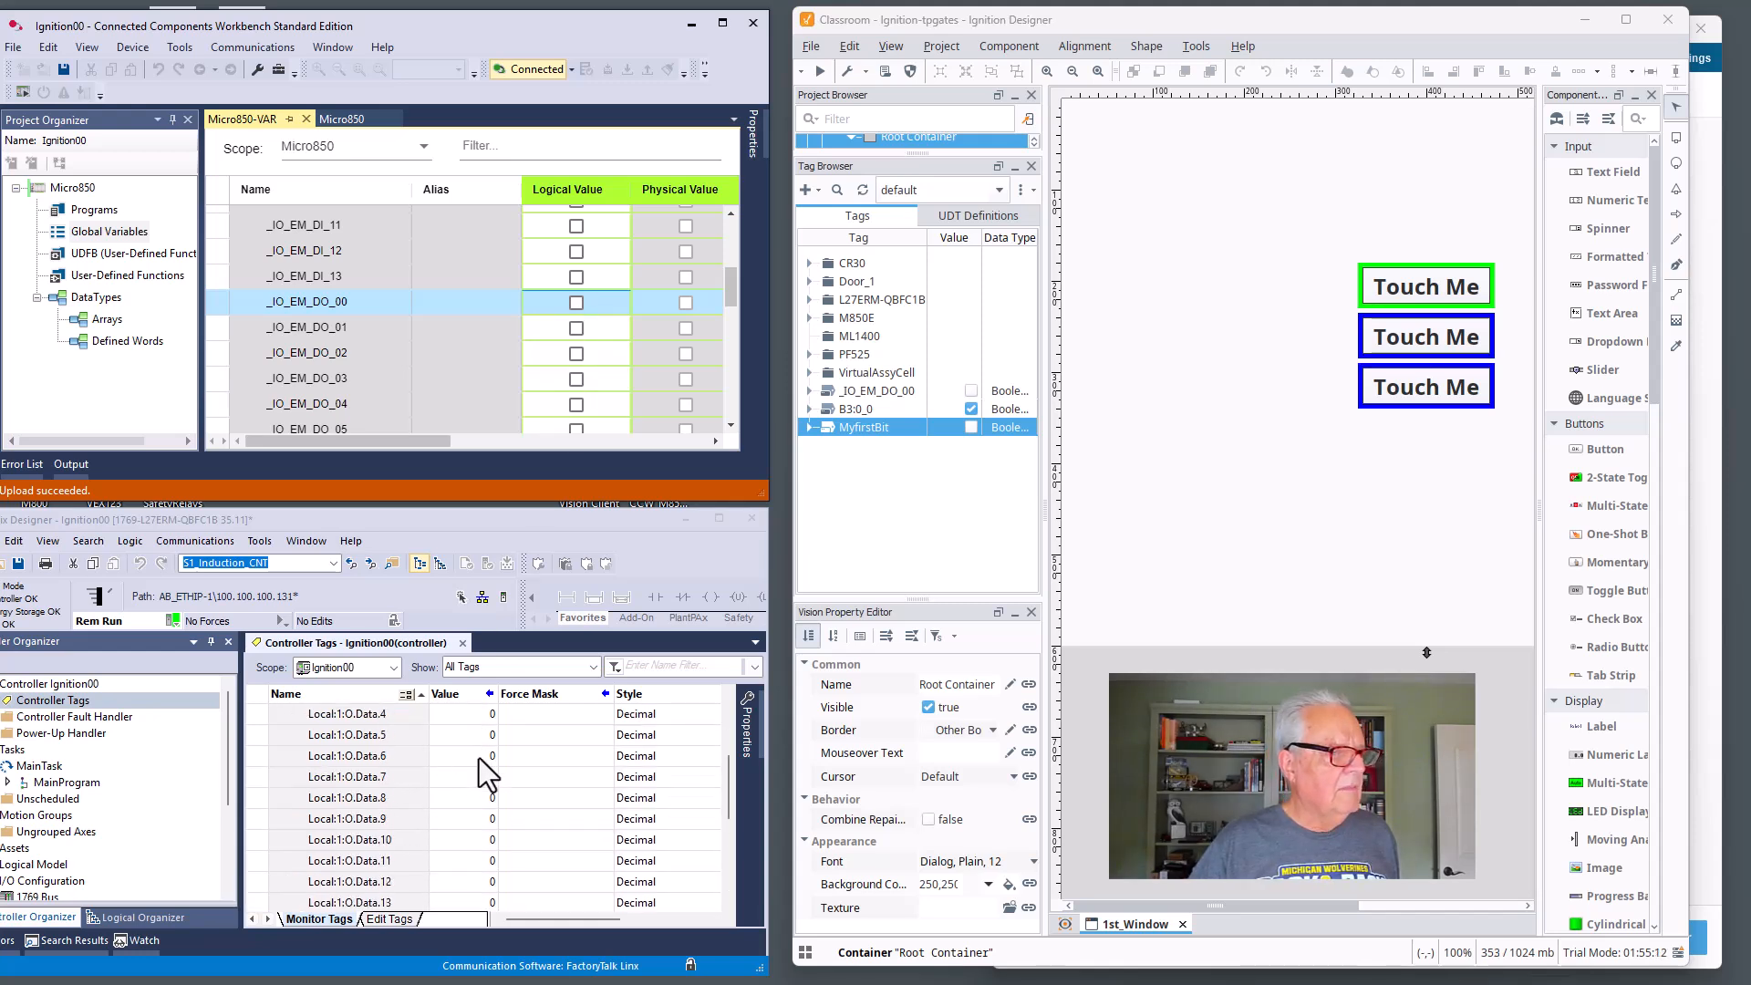
scroll(478, 759, "down", 1)
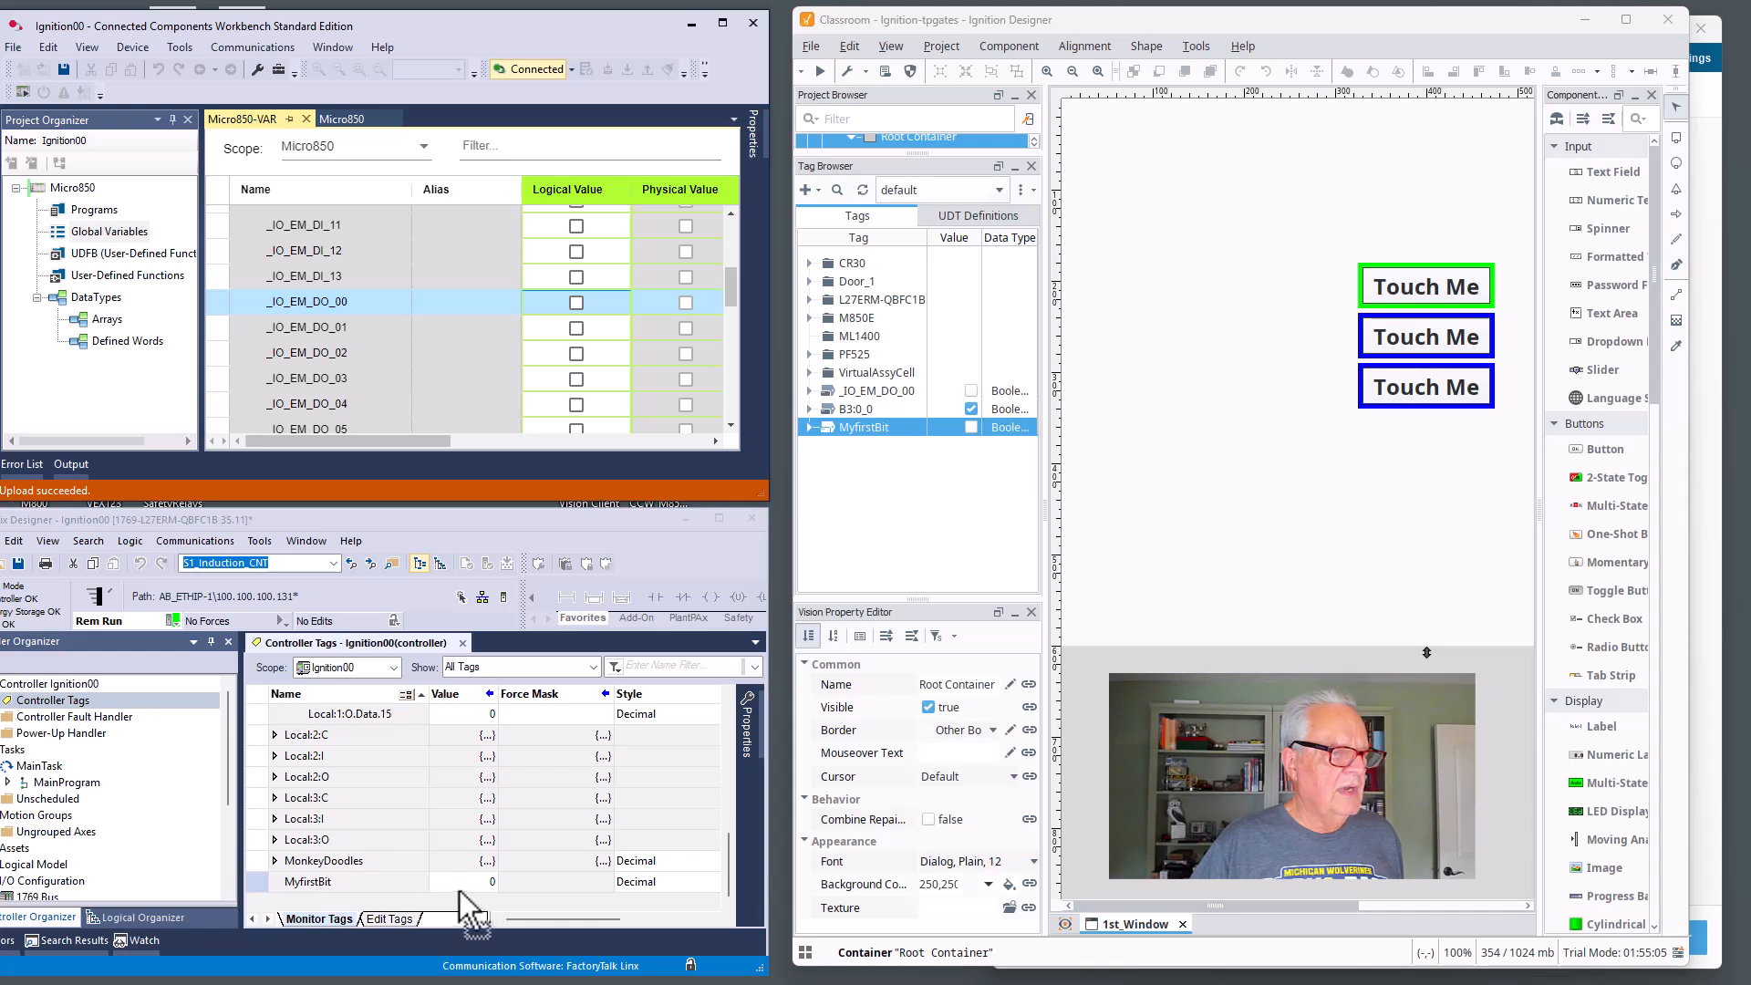
left_click(489, 888)
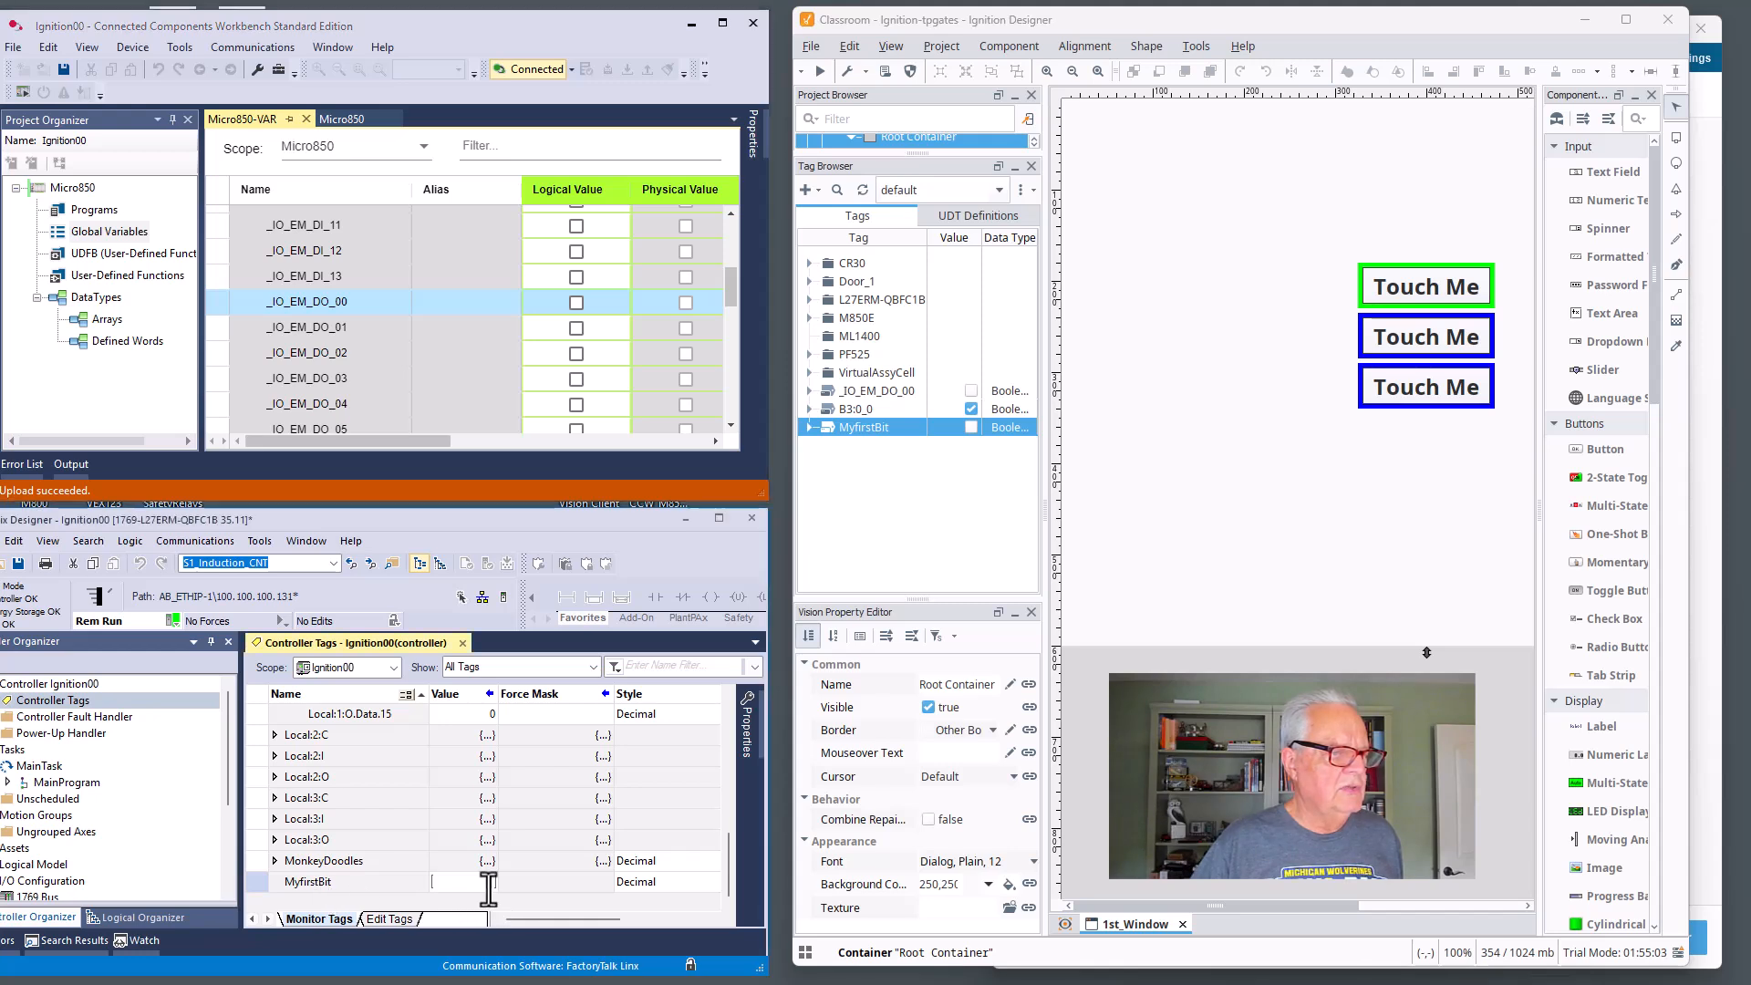
type("1")
key("Return")
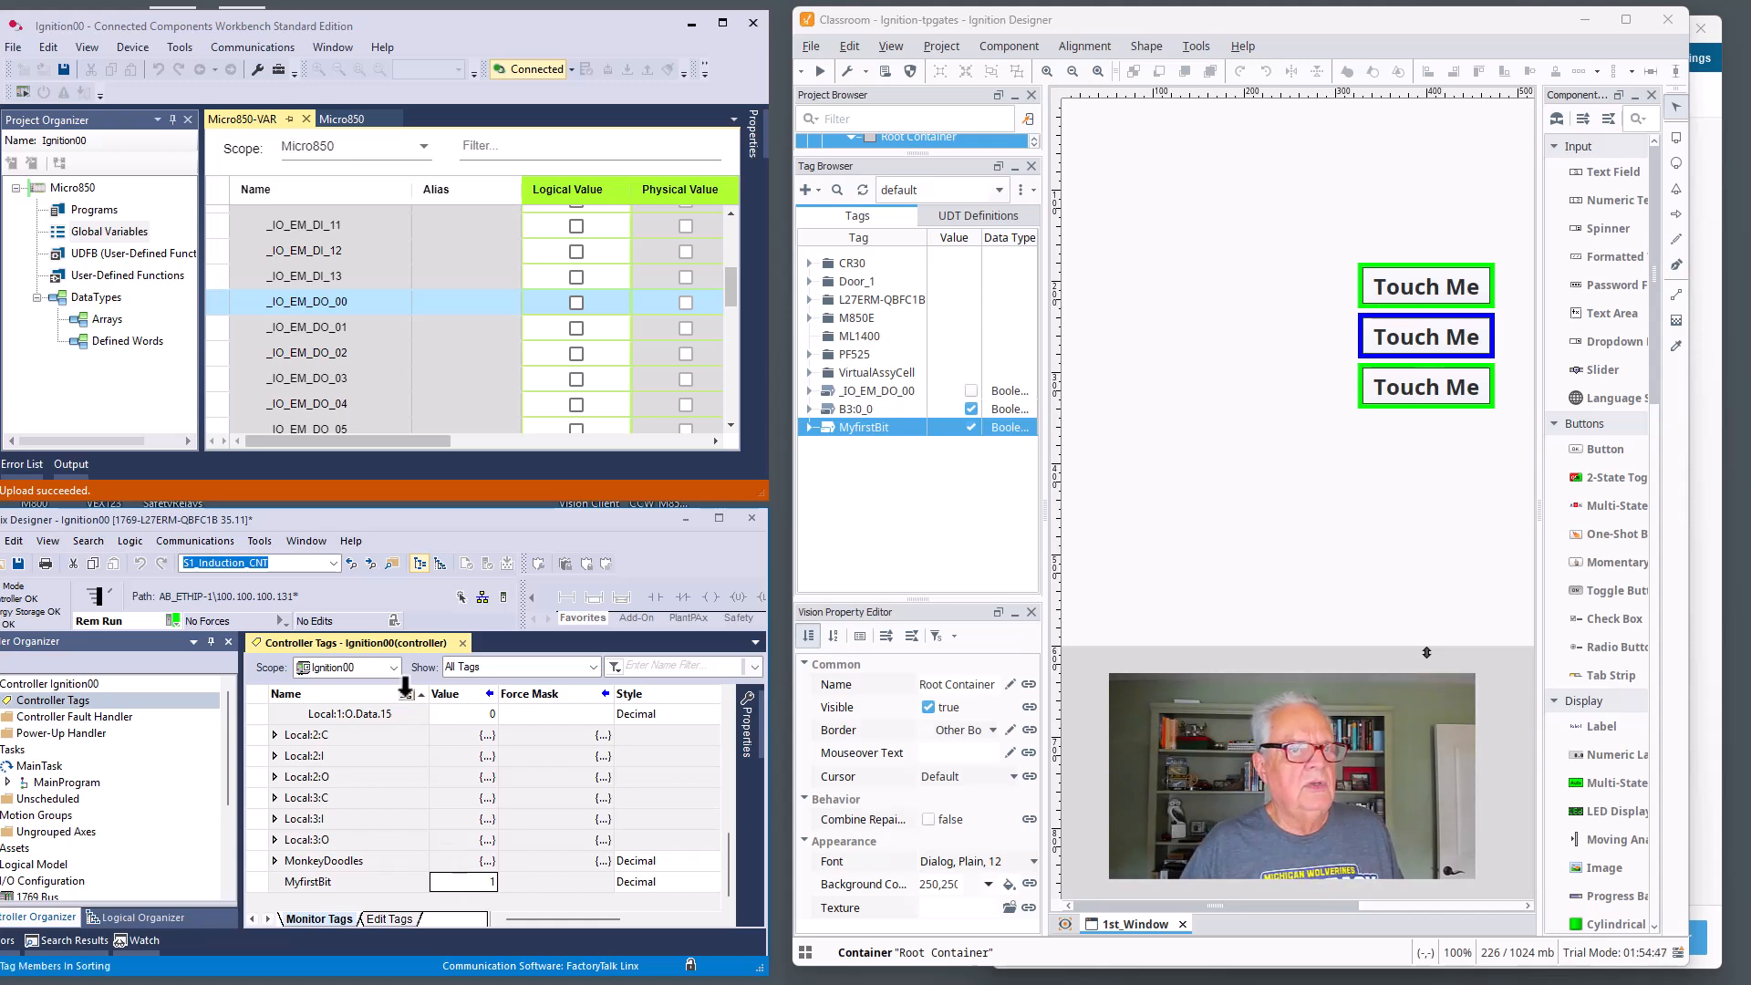
Select all three Touch Me buttons, switch _IO_EM_DO_00 on and off in Connected Components Workbench, and set MyfirstBit to 0 in Logix Designer
left_click(1140, 334)
left_click_drag(1418, 219, 1277, 474)
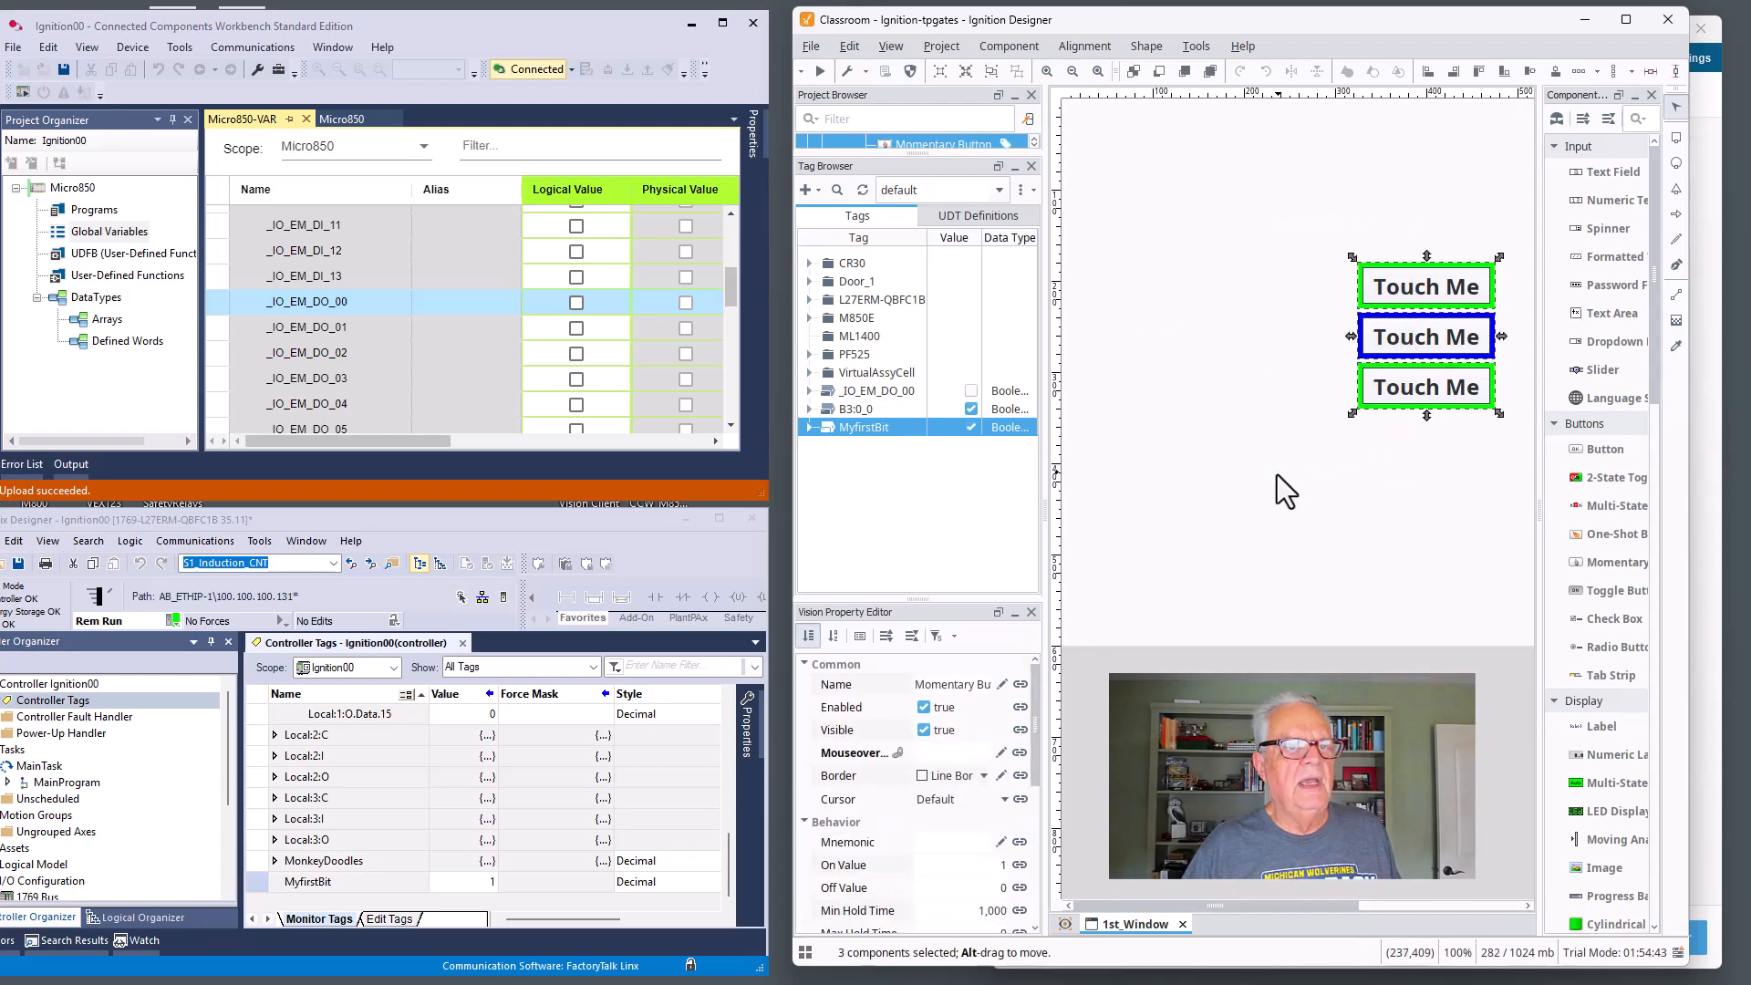
left_click(575, 302)
left_click(465, 882)
type("0")
key("Return")
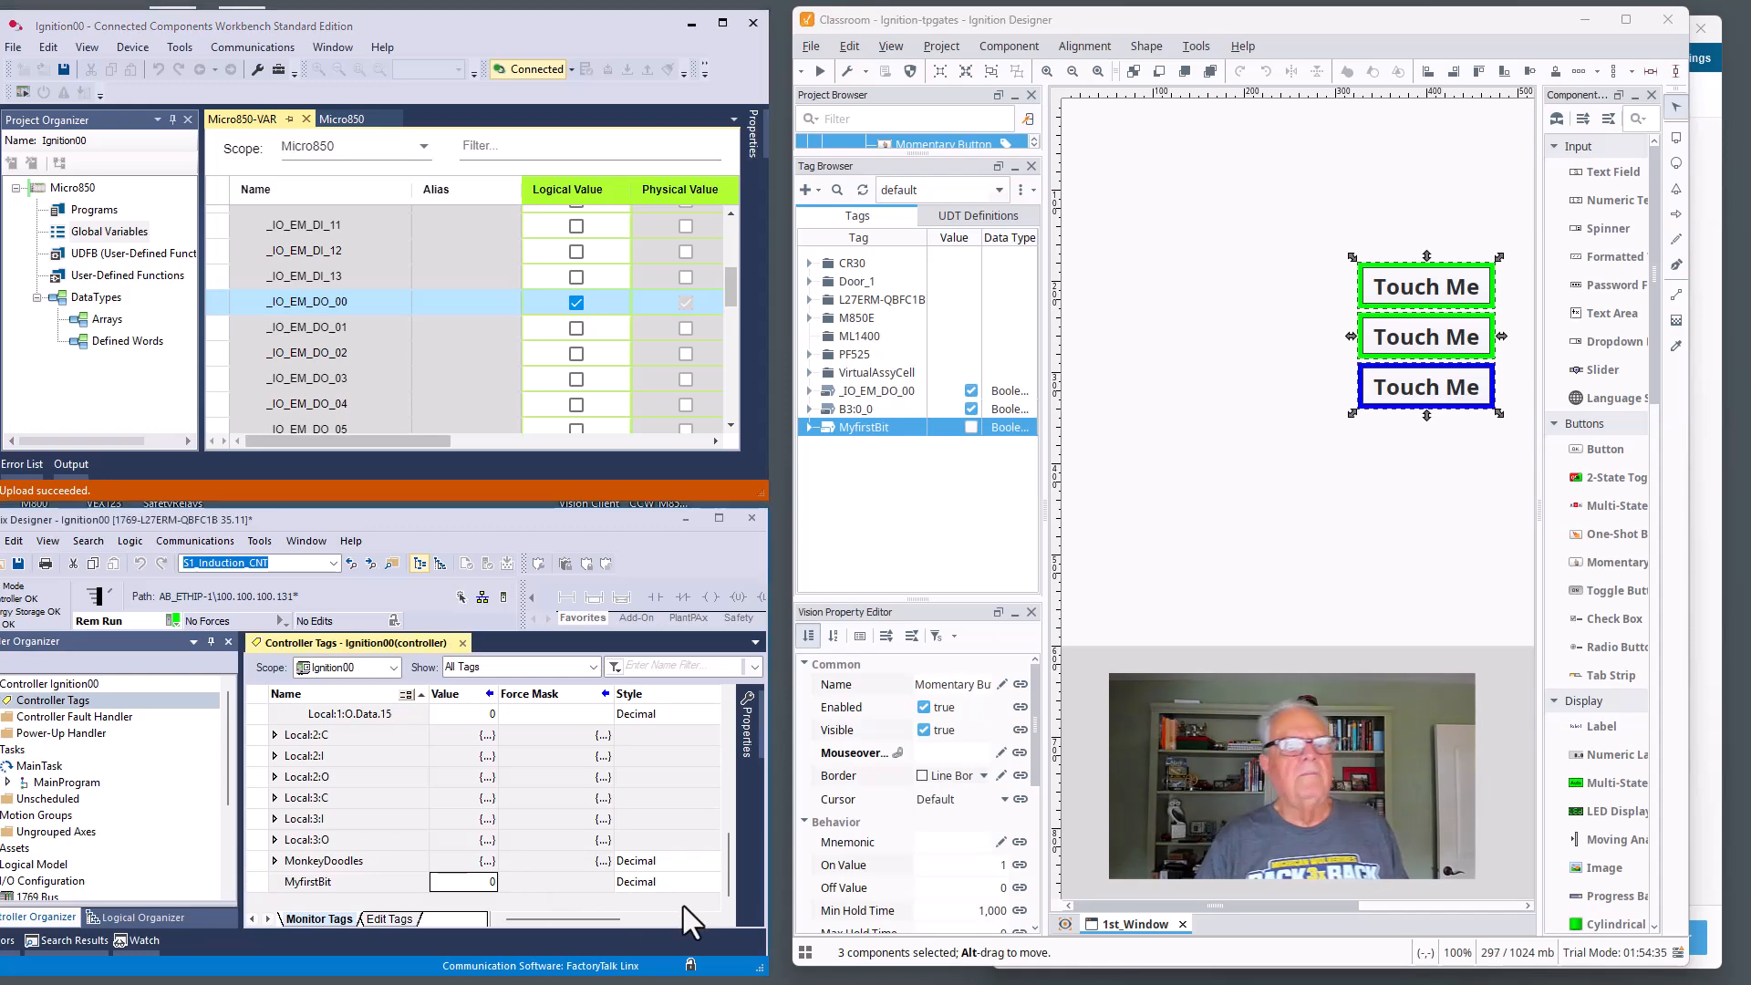
left_click(575, 302)
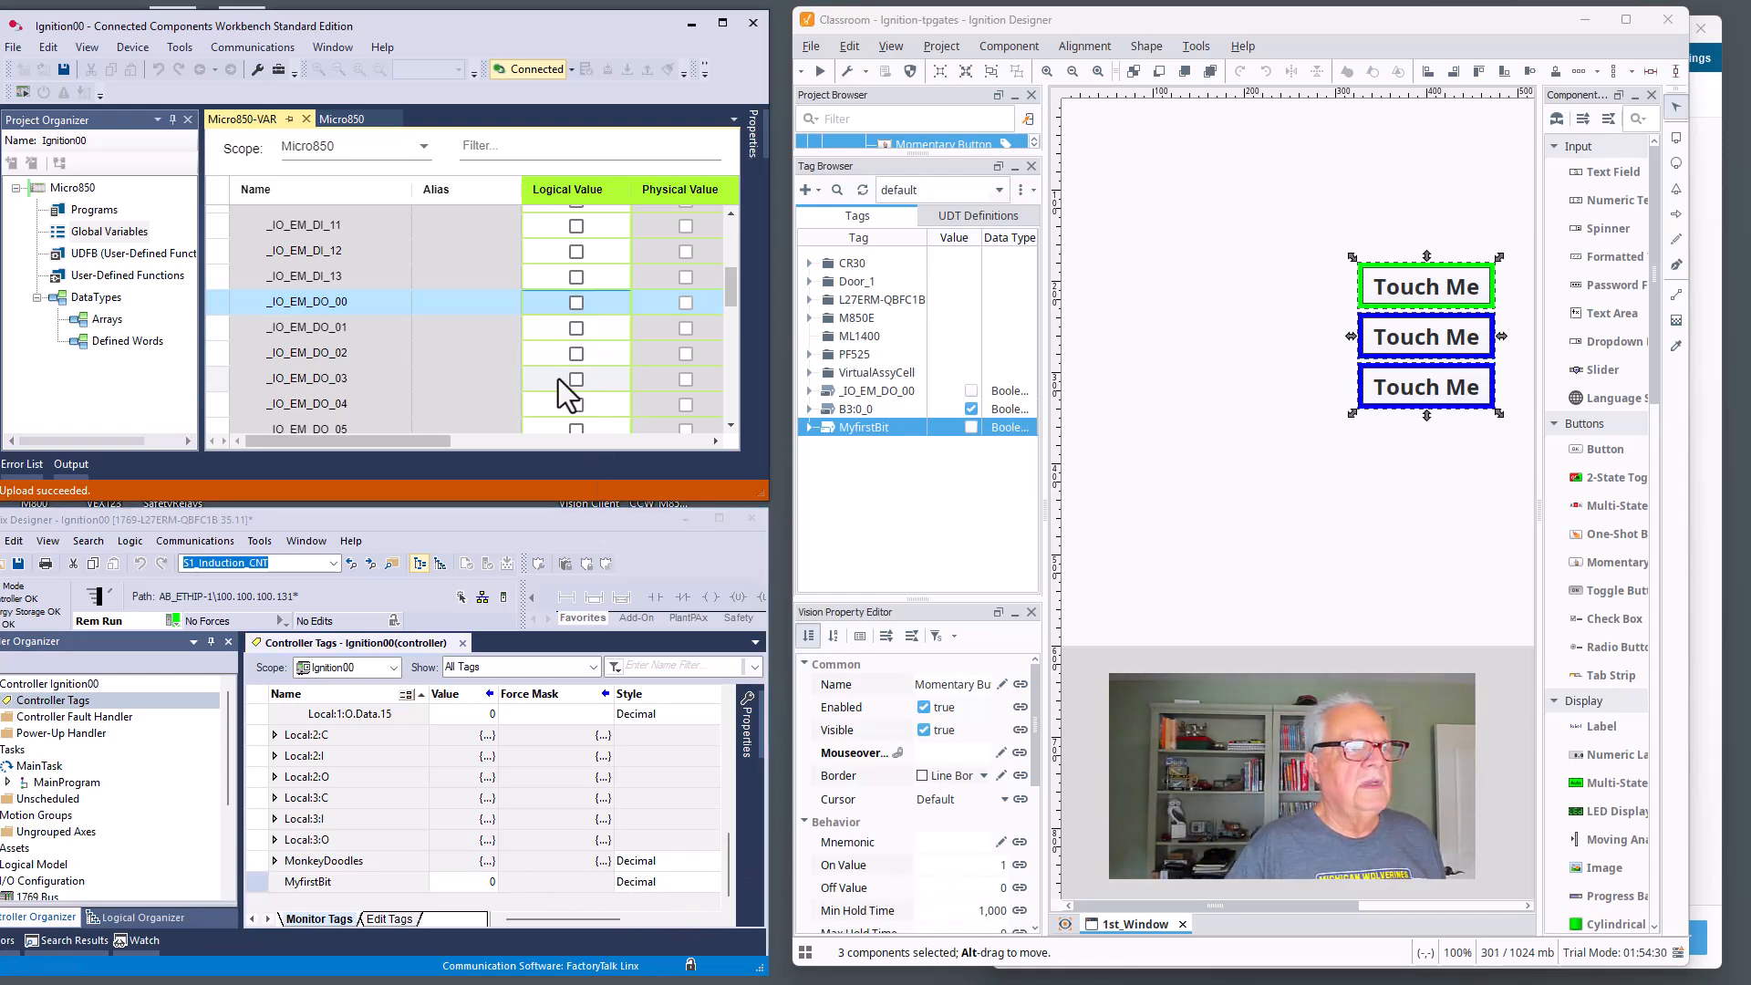
Switch to RSLogix Micro Starter, open the B3 - BINARY data file, and select bit B3:0/0
mouse_move(1185, 983)
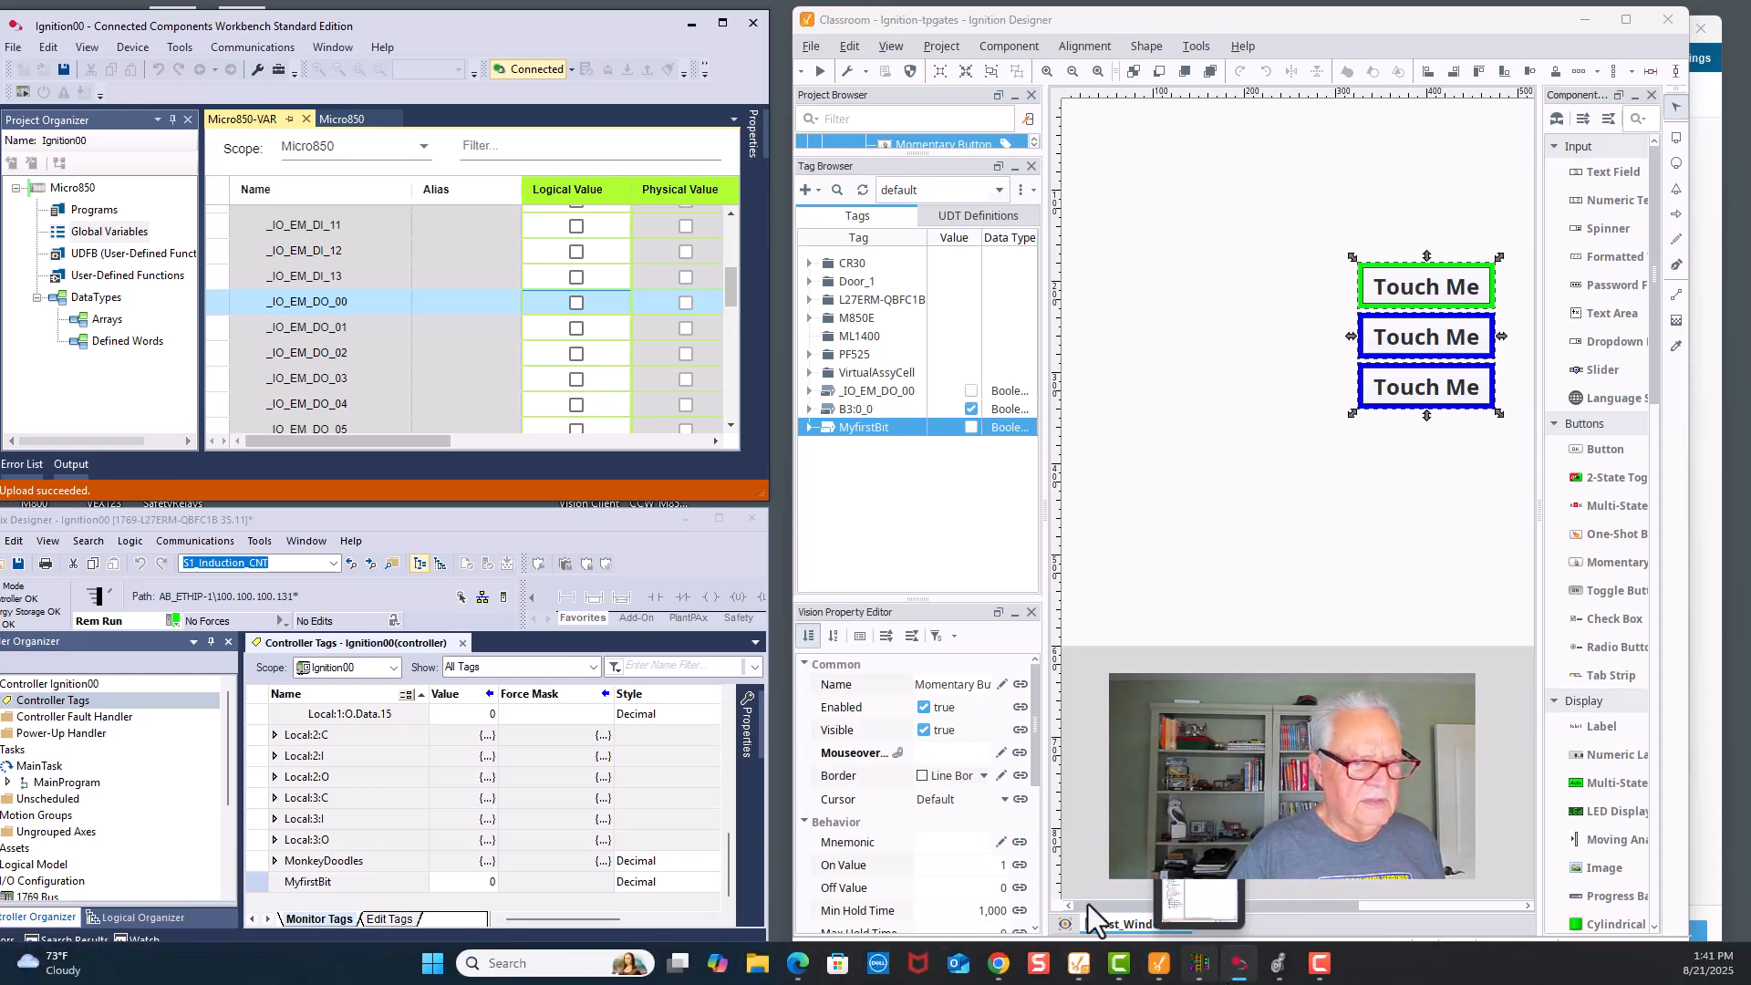
left_click(1217, 975)
double_click(124, 450)
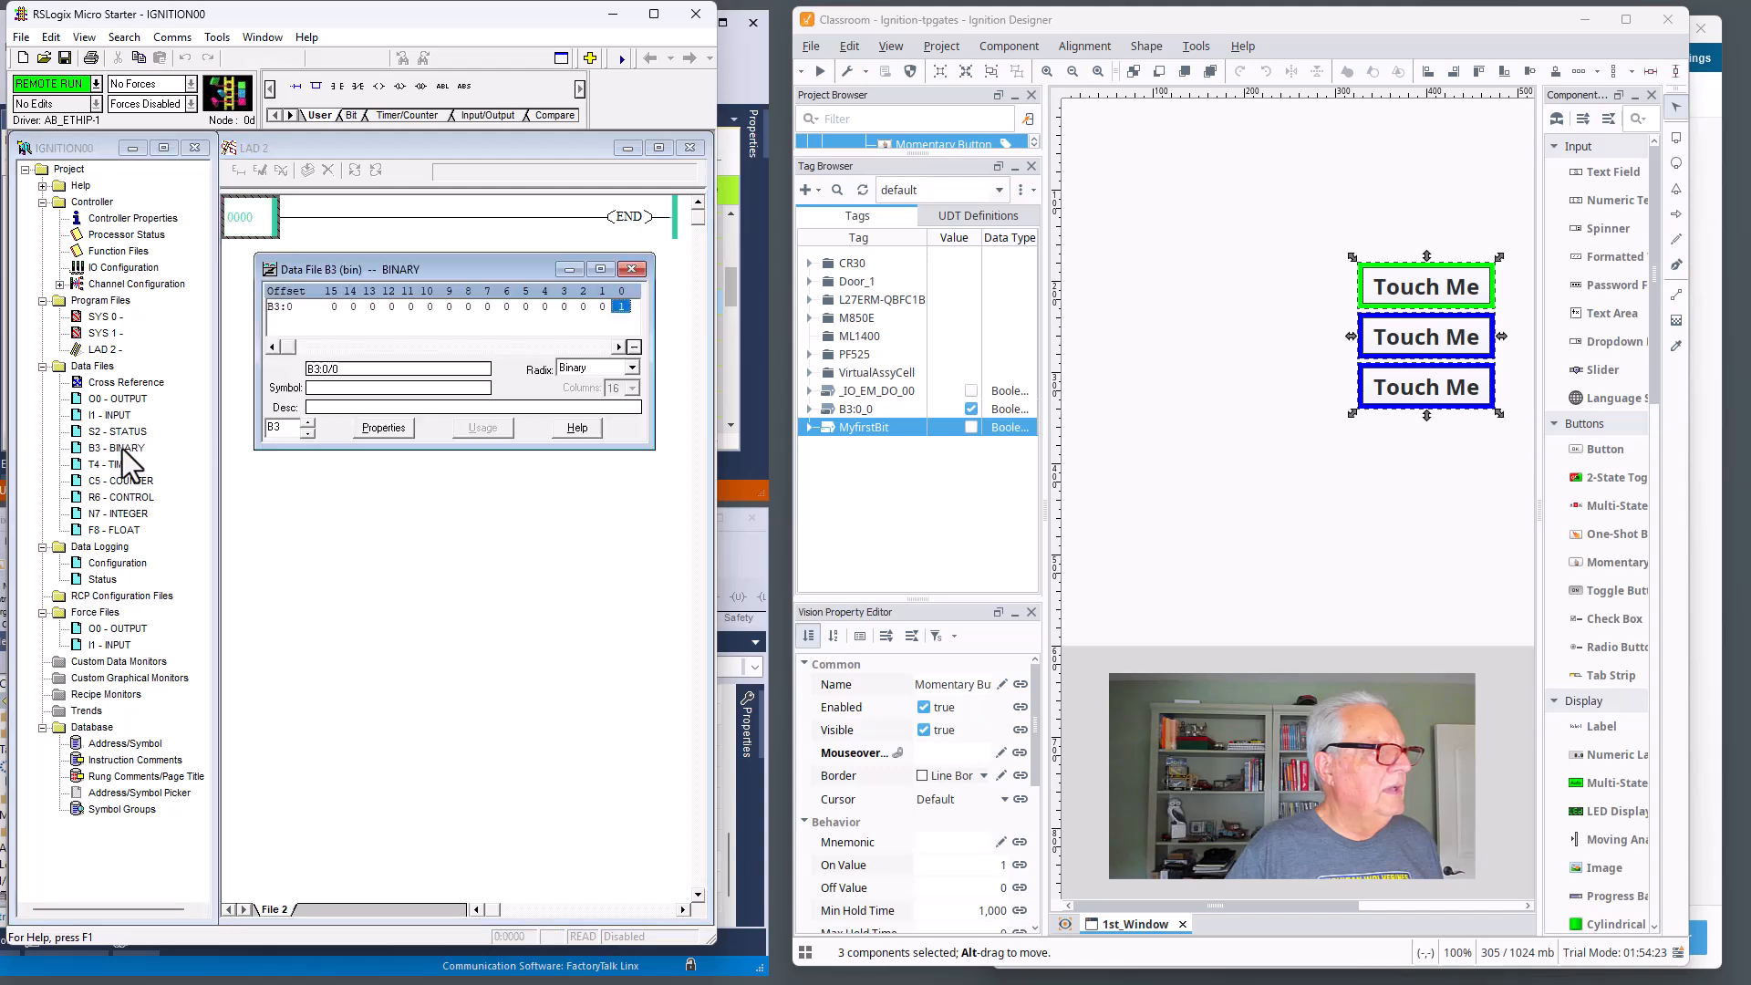
left_click(615, 307)
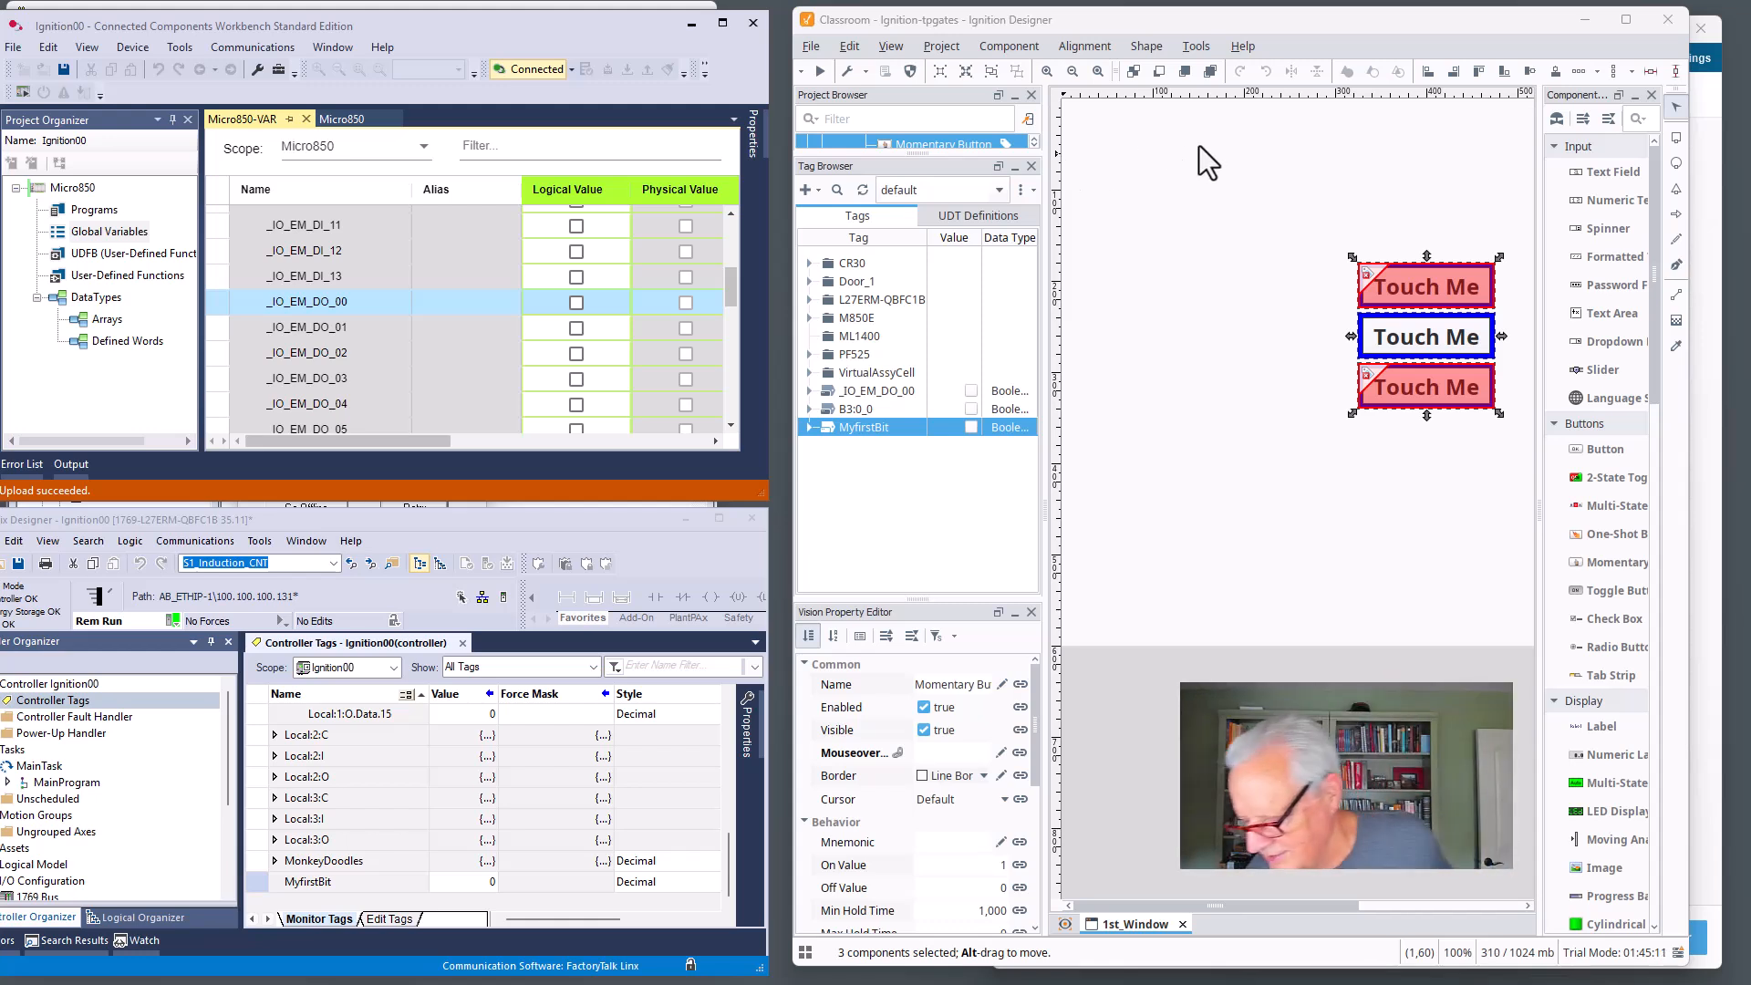
left_click(1277, 164)
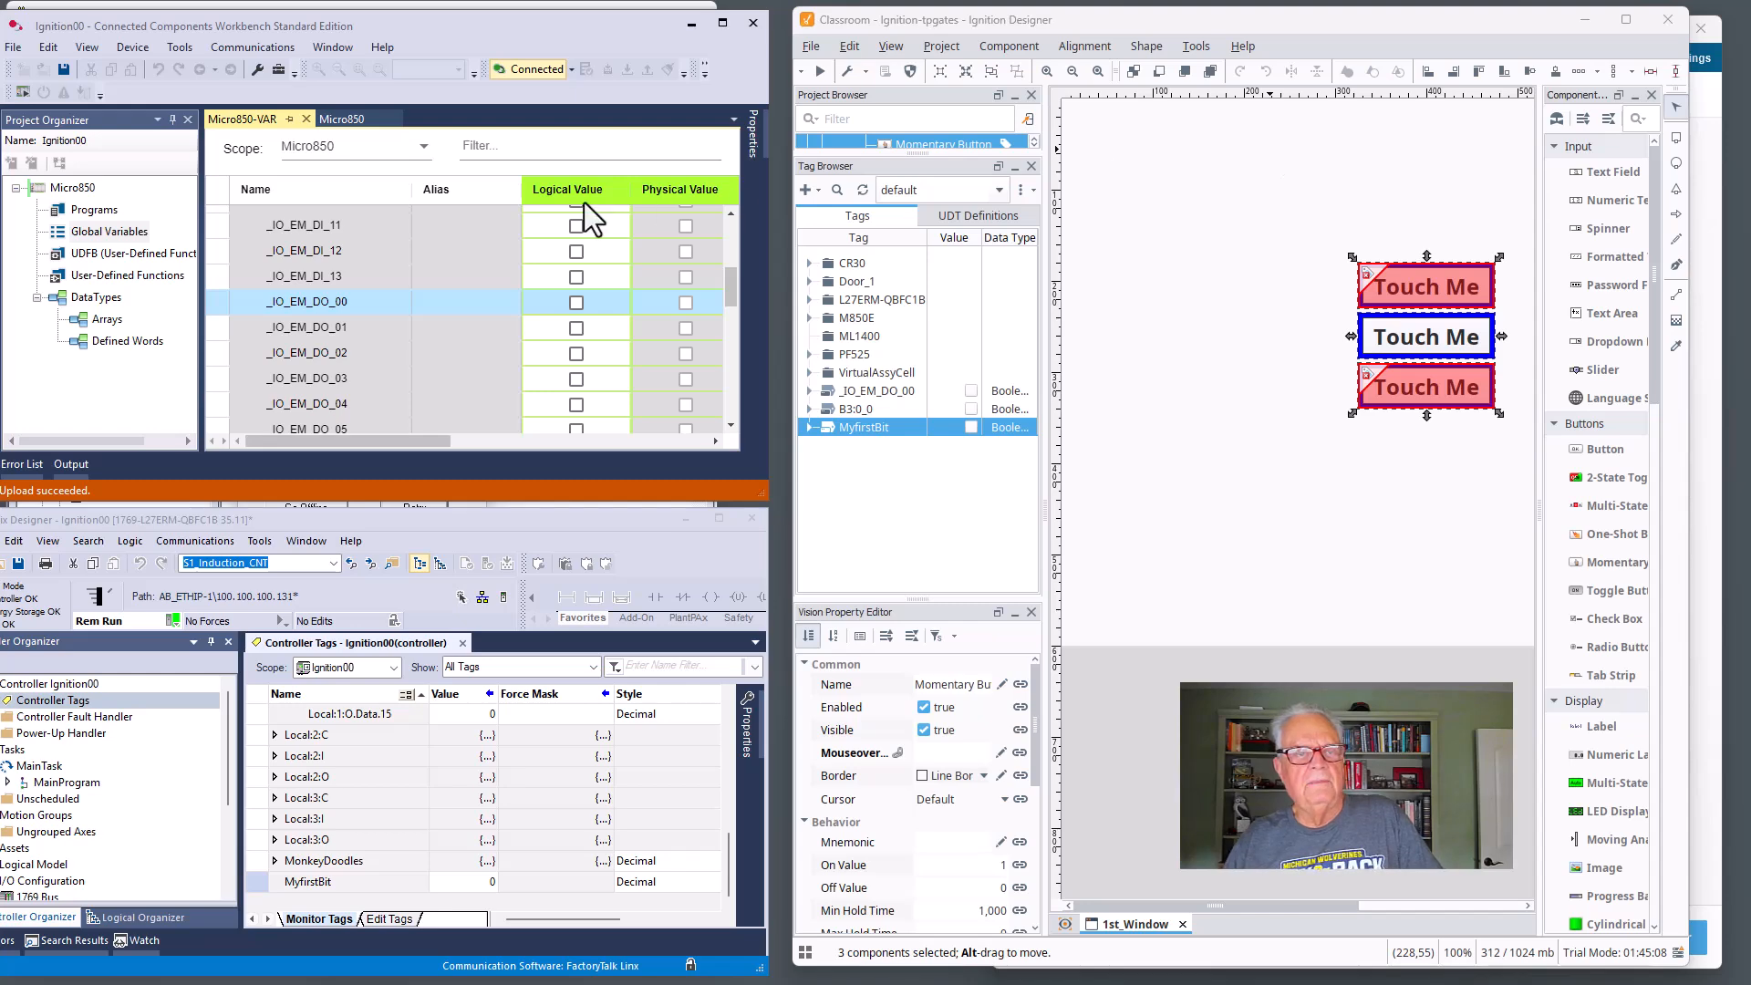